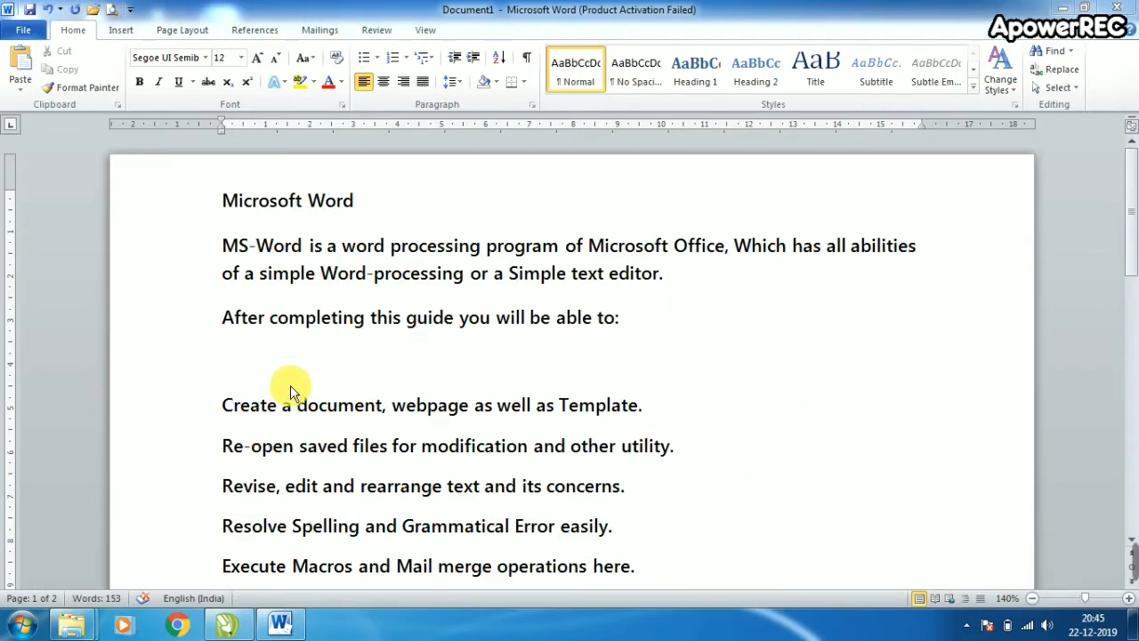
Give the 'Create a document' line a square bullet.
scroll(437, 419, down, 2)
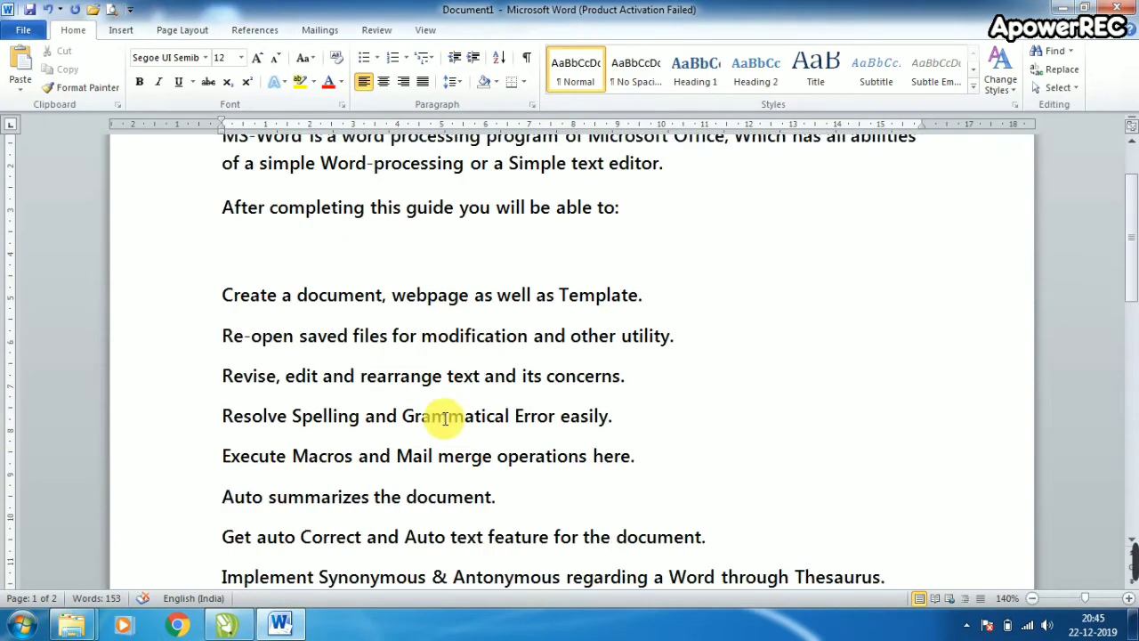
scroll(440, 419, down, 2)
scroll(445, 420, down, 2)
scroll(449, 427, up, 2)
scroll(451, 433, up, 3)
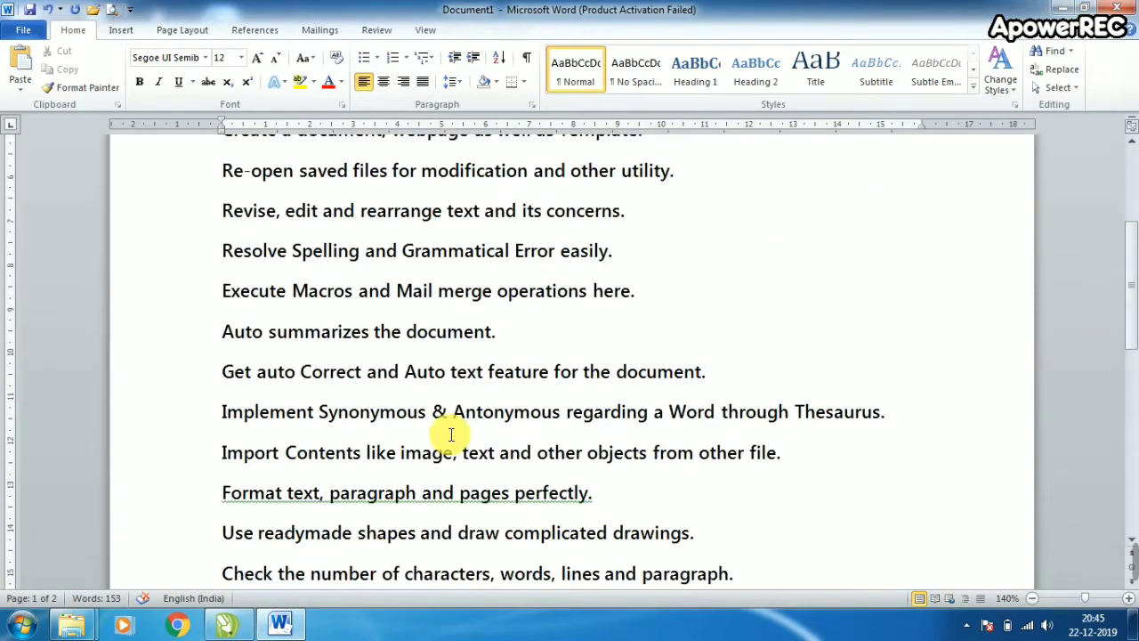
scroll(450, 434, up, 2)
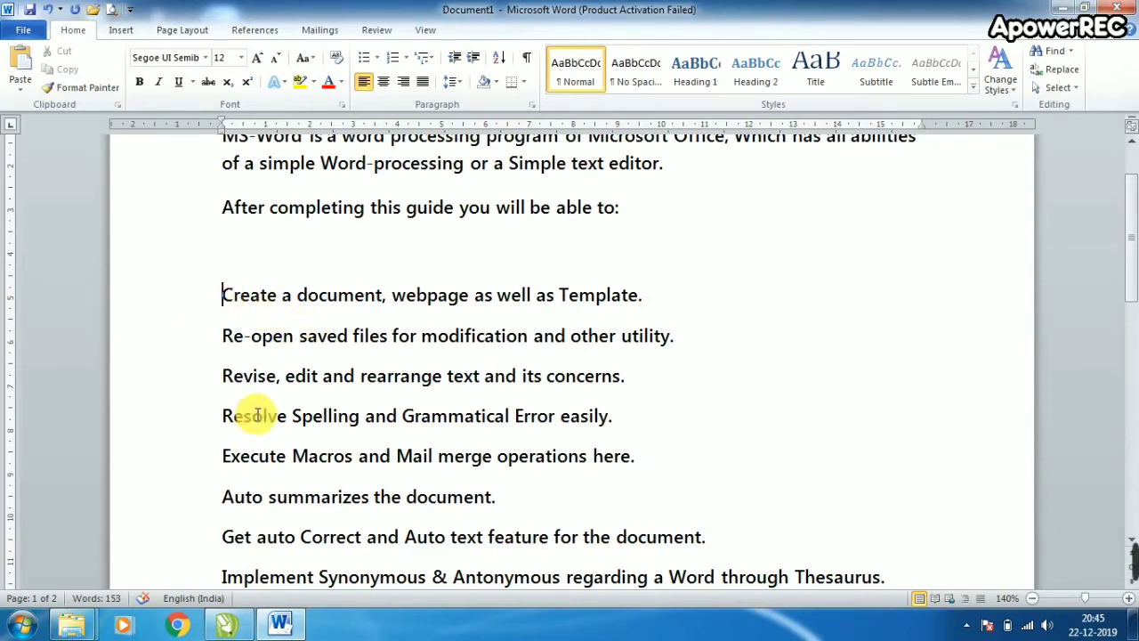
click(379, 67)
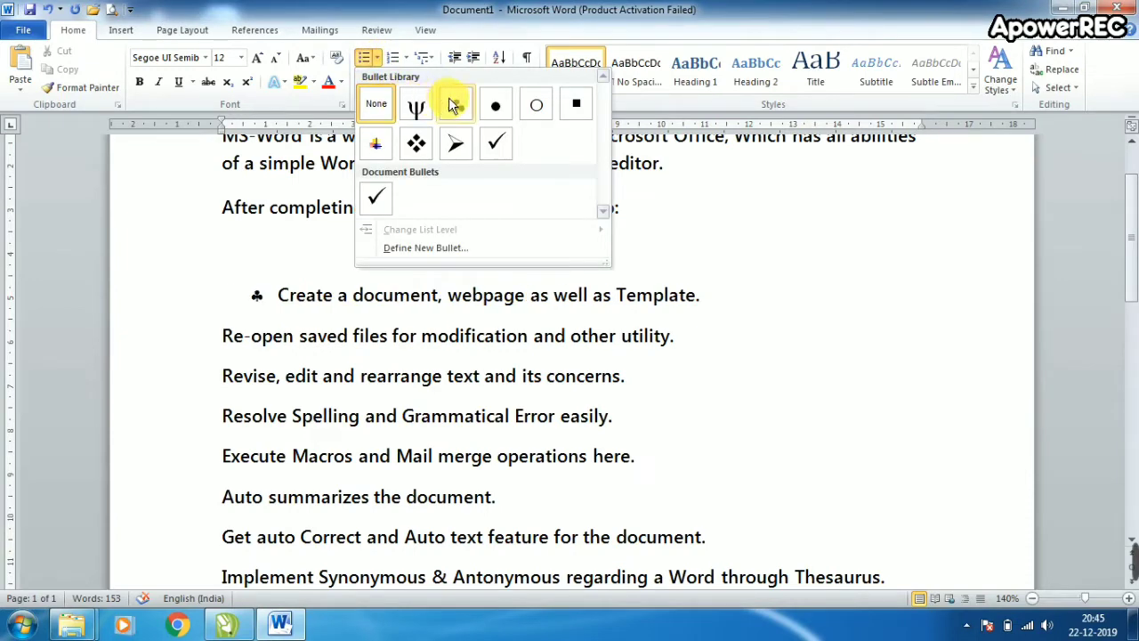
click(578, 104)
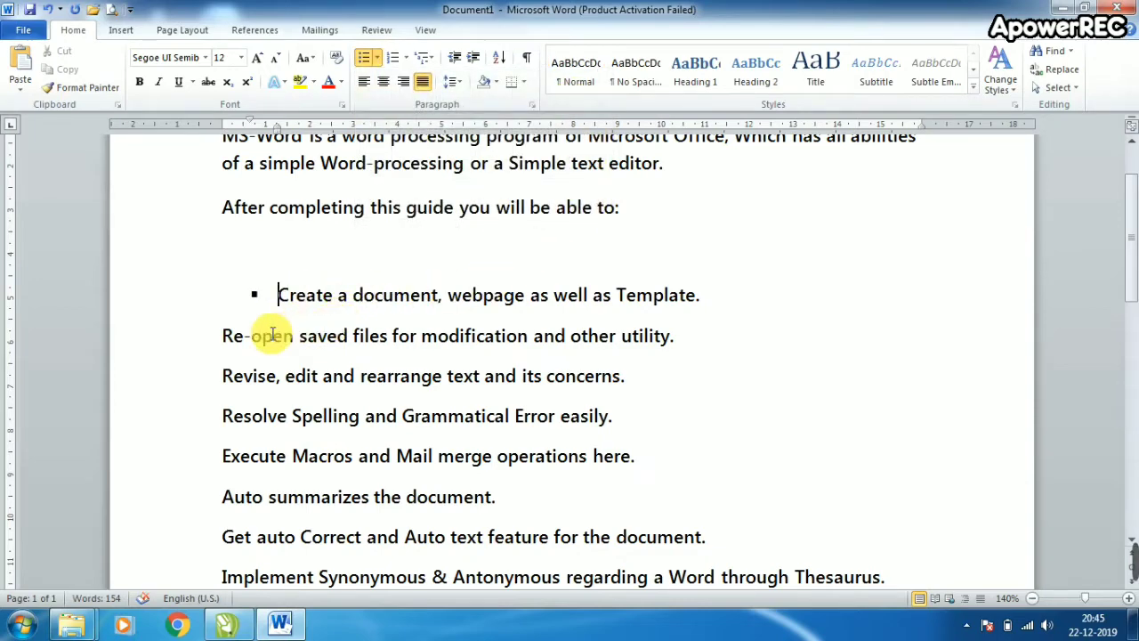
Apply the same square bullet to the 'Re-open saved files' line.
click(223, 338)
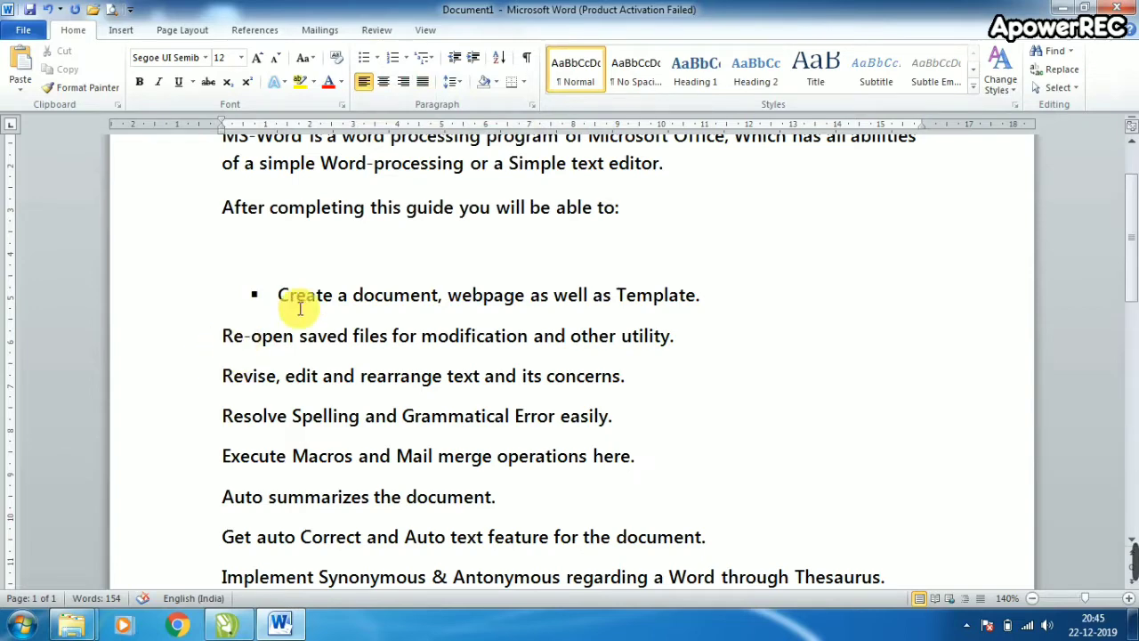
click(364, 59)
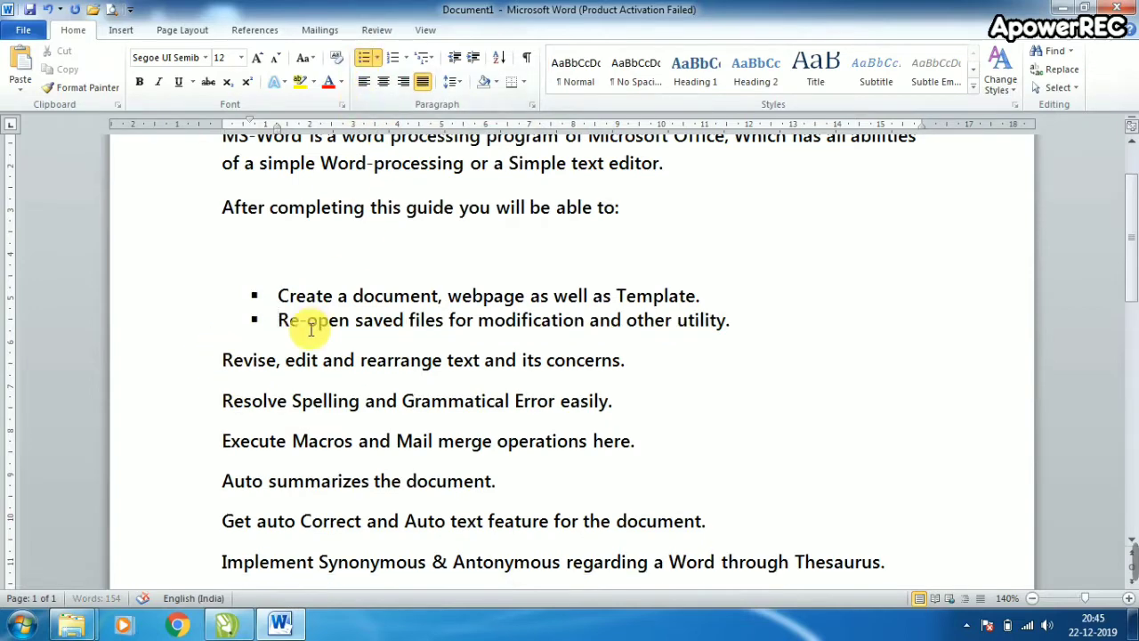
scroll(412, 392, down, 3)
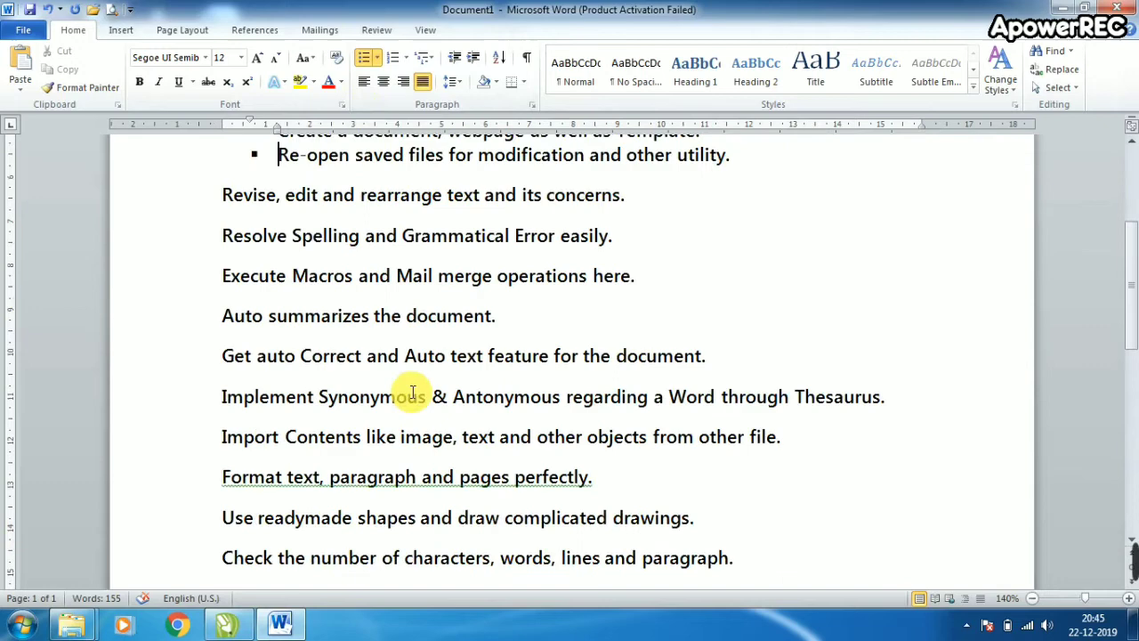
Select the lines from Revise to the end of the list and give them square bullets.
click(223, 193)
scroll(303, 410, down, 3)
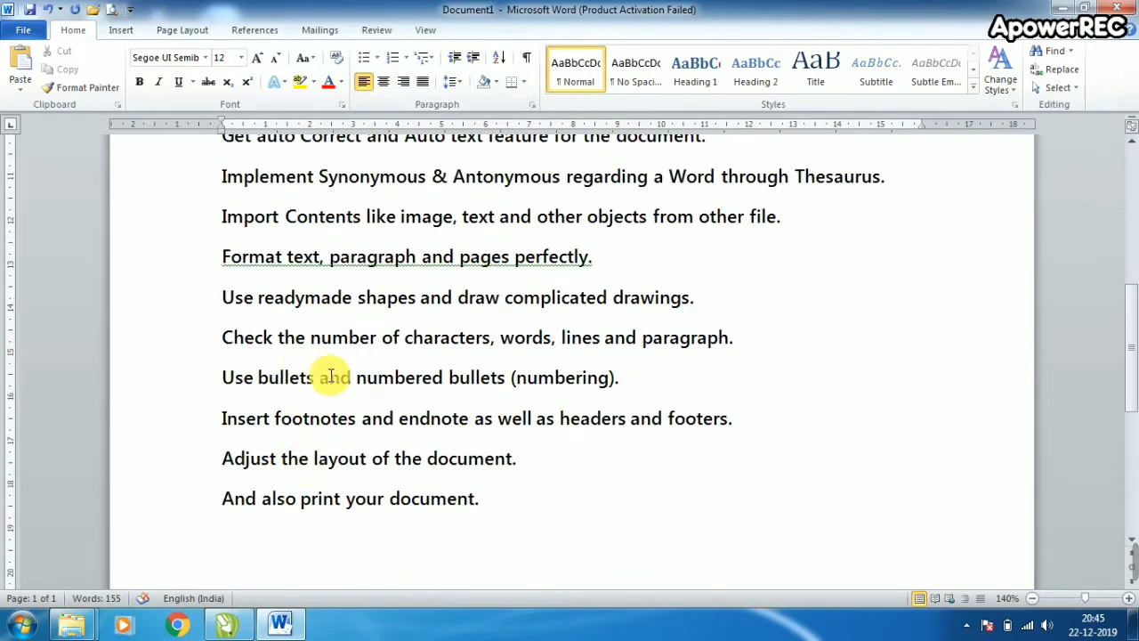
scroll(331, 373, up, 2)
scroll(281, 281, up, 1)
scroll(281, 281, up, 2)
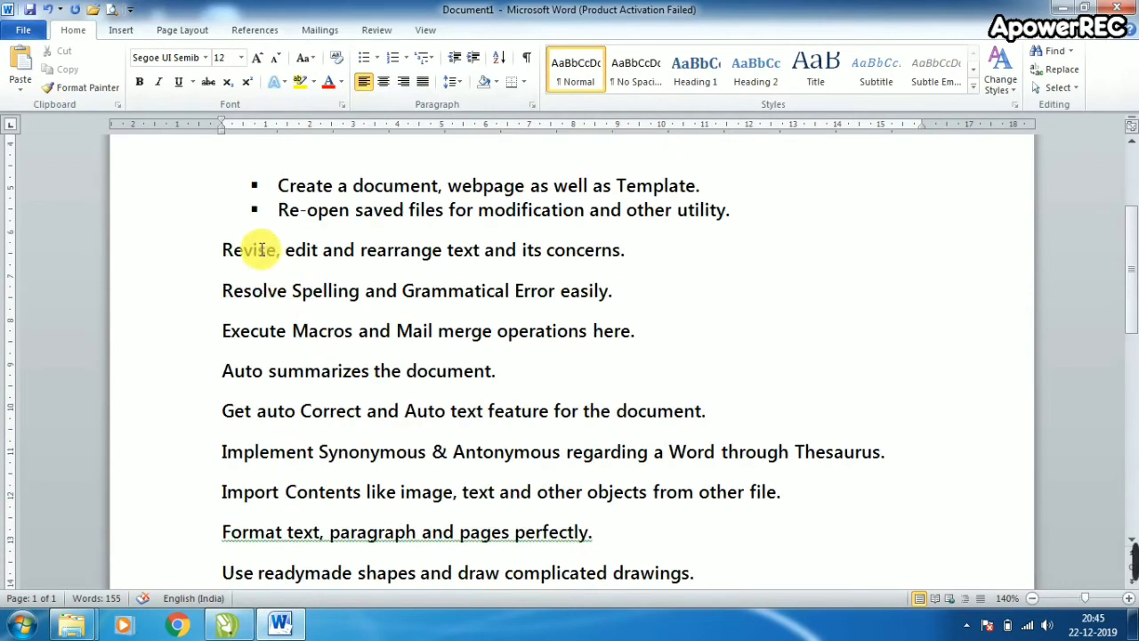
mouse_move(223, 250)
mouse_down()
mouse_move(370, 539)
mouse_move(480, 521)
mouse_up()
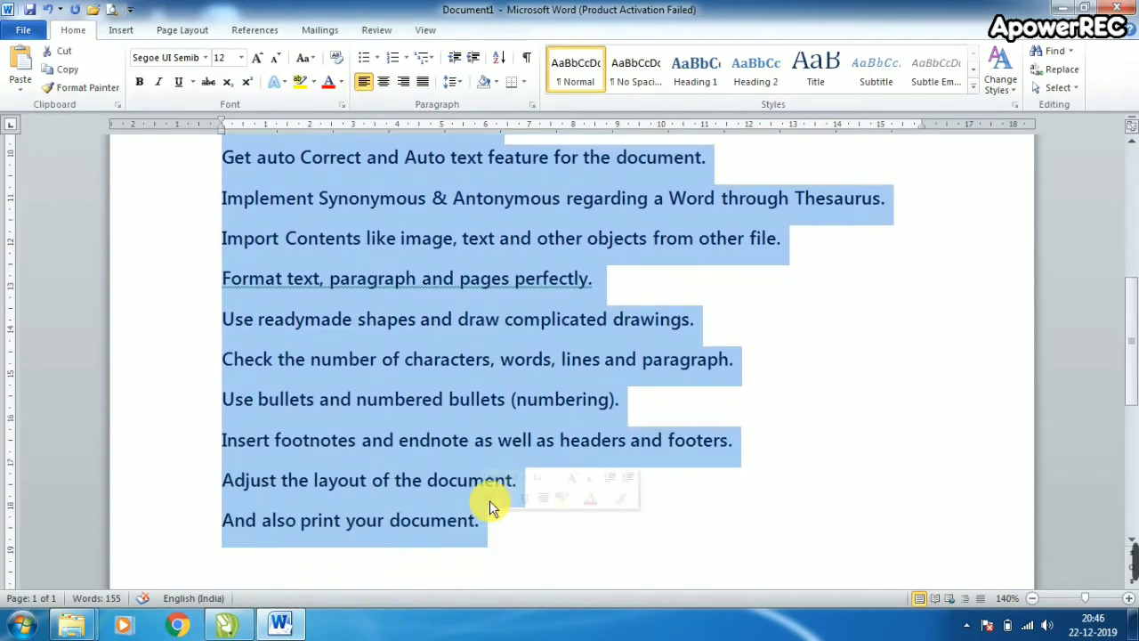
scroll(521, 422, up, 4)
scroll(524, 419, up, 1)
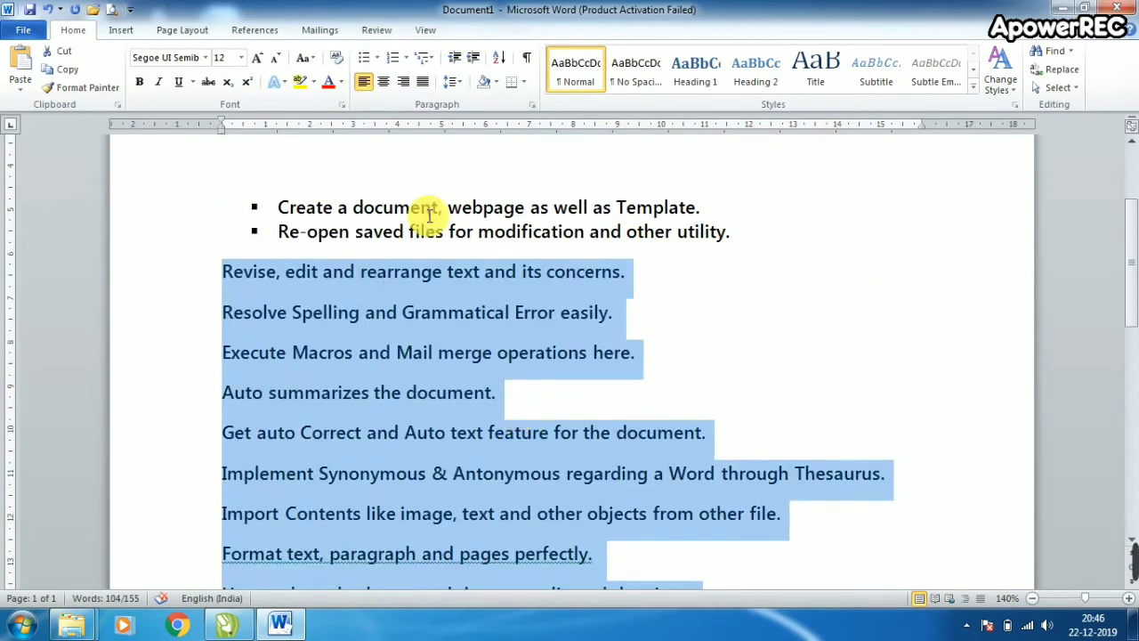
click(378, 60)
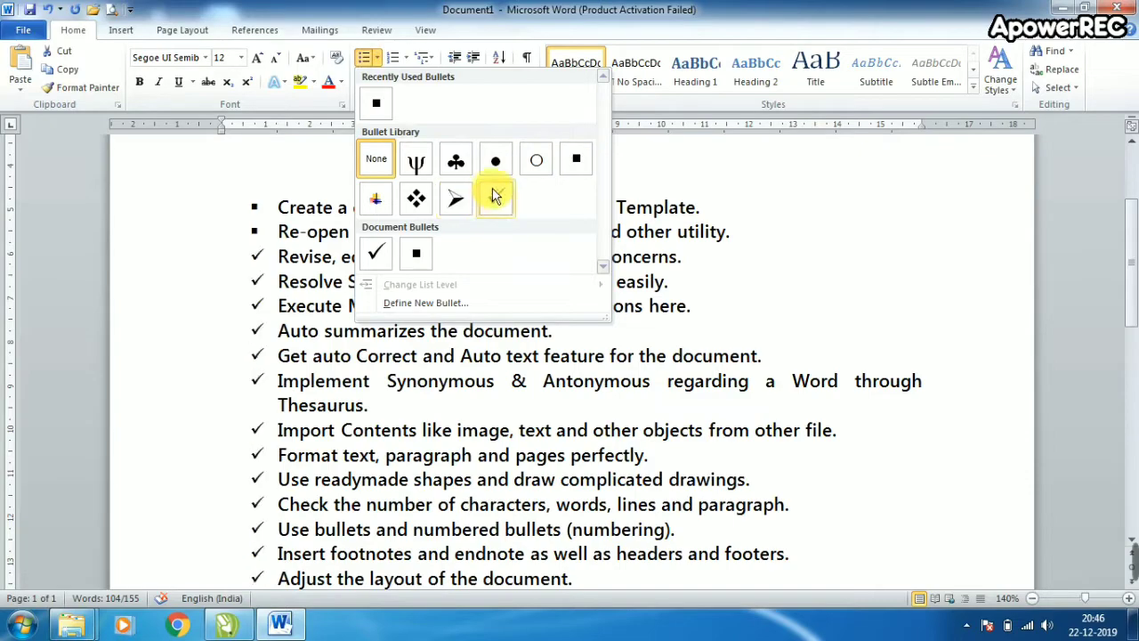
click(576, 160)
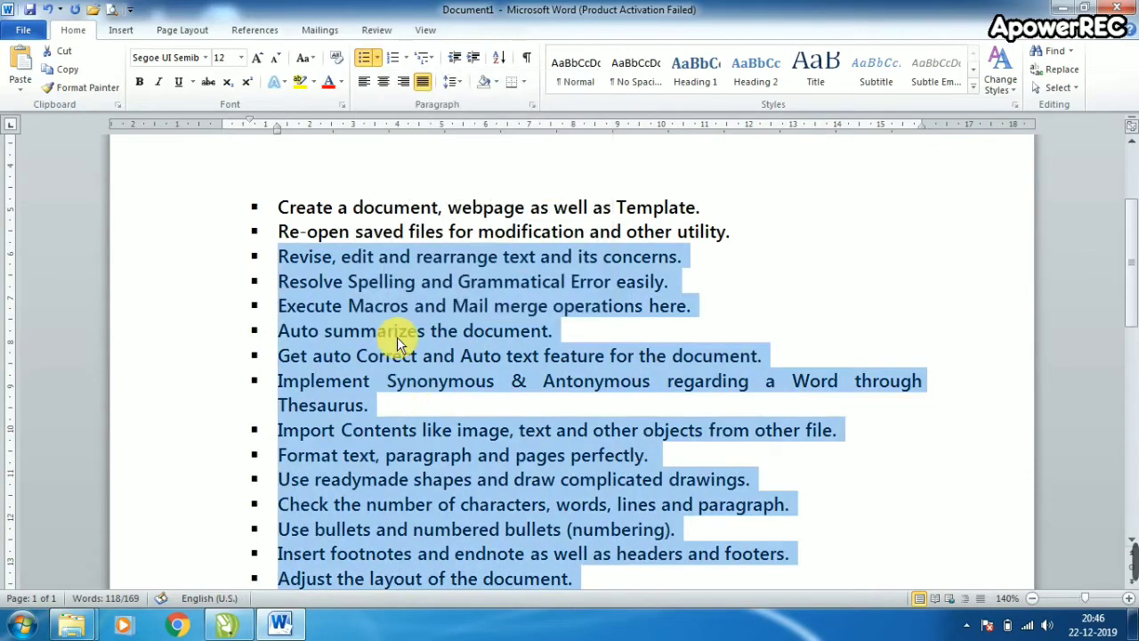
Deselect the list and put the cursor before 'Create a document'.
scroll(462, 399, up, 2)
click(313, 347)
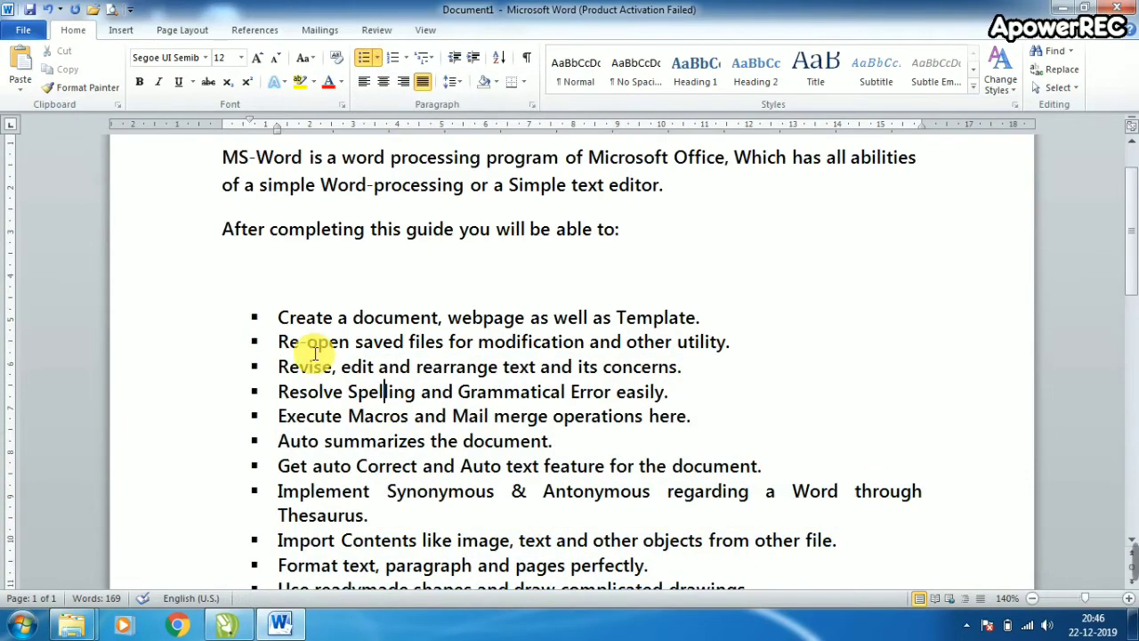
scroll(313, 346, down, 5)
scroll(307, 364, up, 3)
click(277, 208)
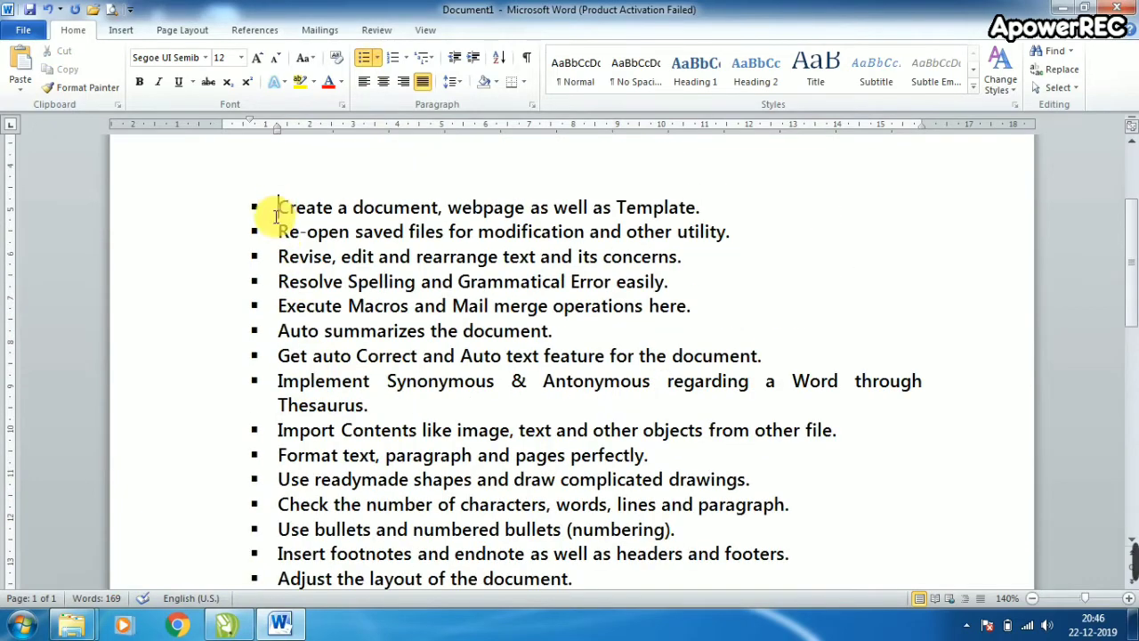
Define a new bullet from Wingdings character 64 and apply it to the first two items.
click(377, 57)
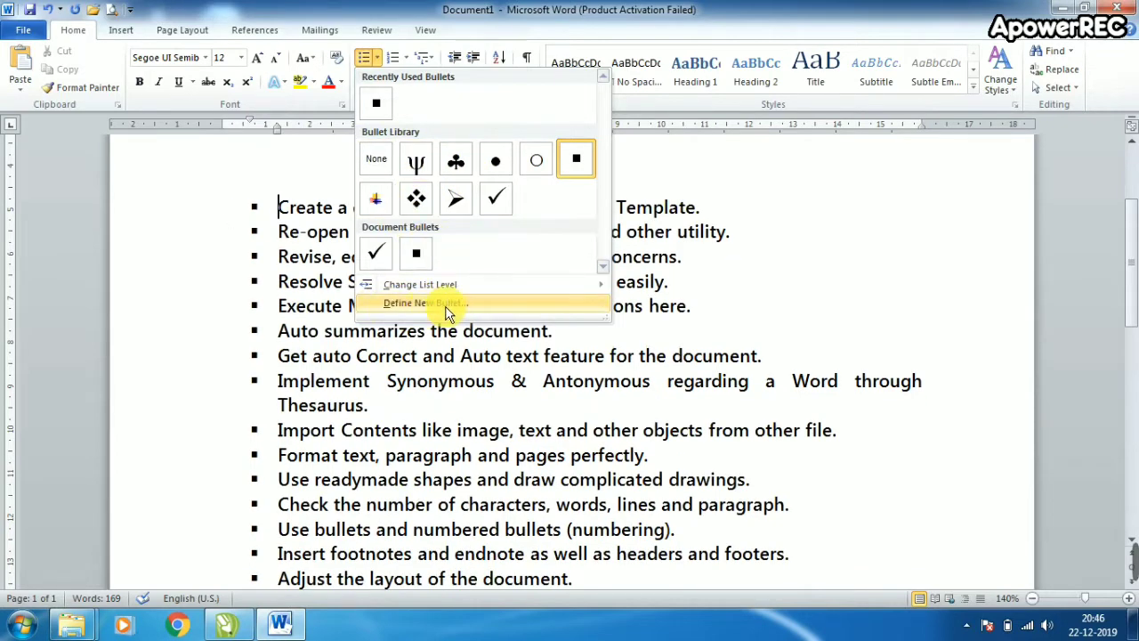
click(431, 312)
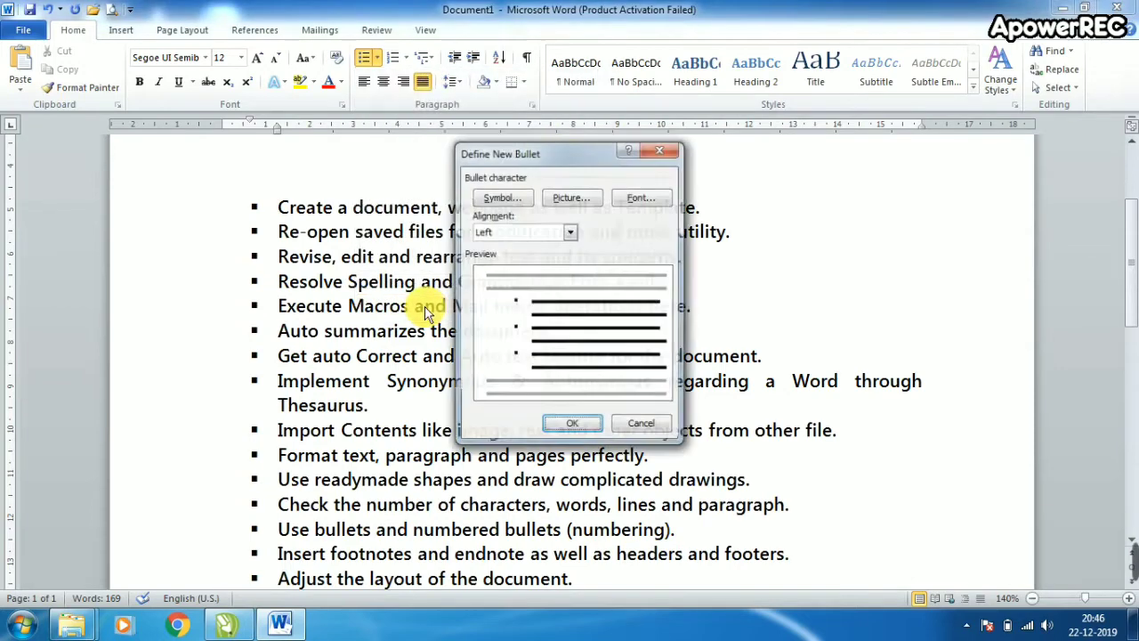
click(510, 207)
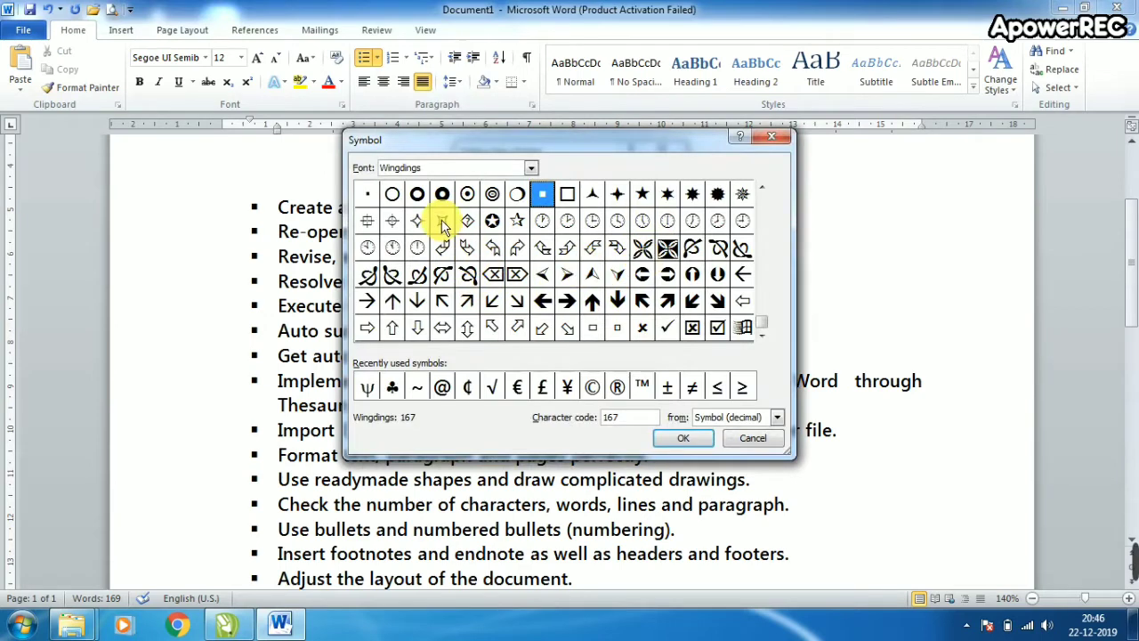
click(762, 189)
click(763, 189)
click(763, 189)
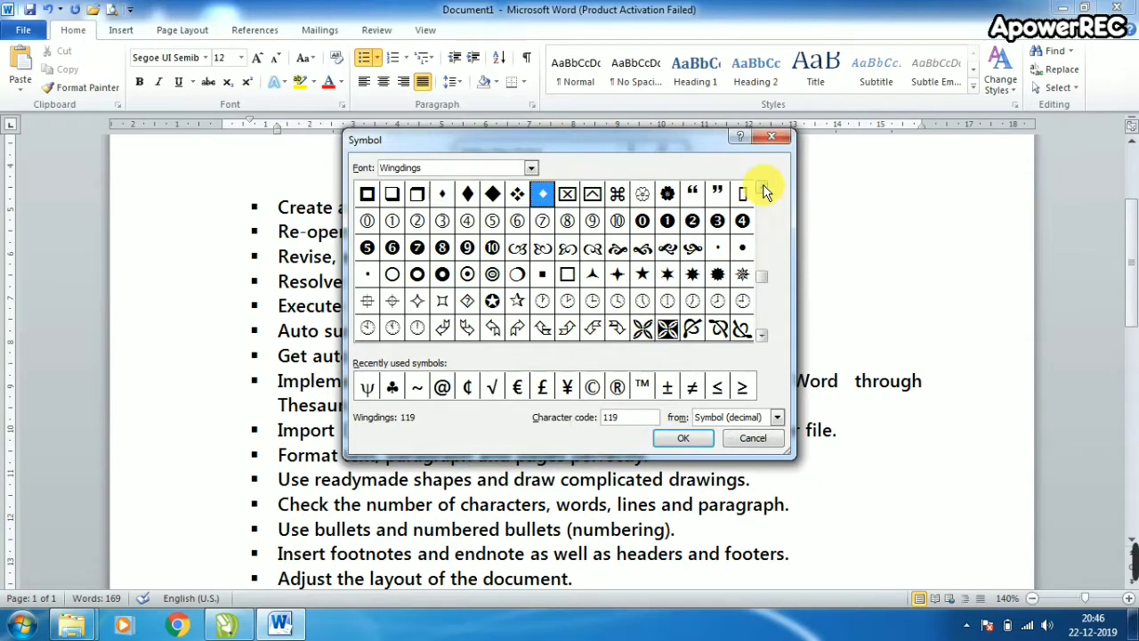
click(763, 190)
click(763, 190)
click(762, 189)
click(763, 189)
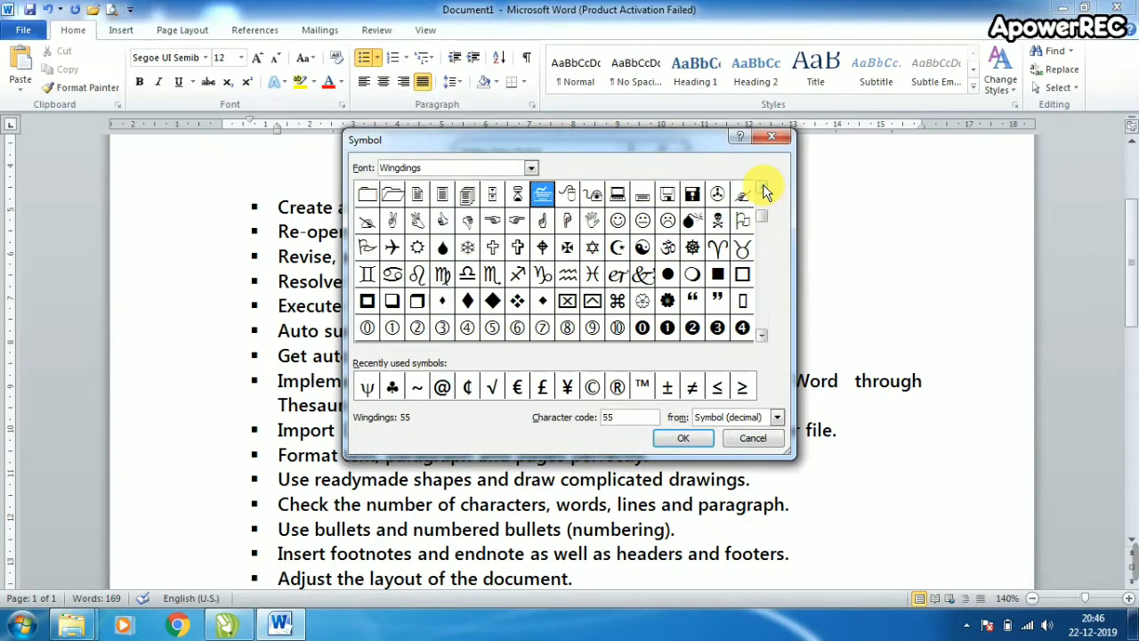
click(366, 221)
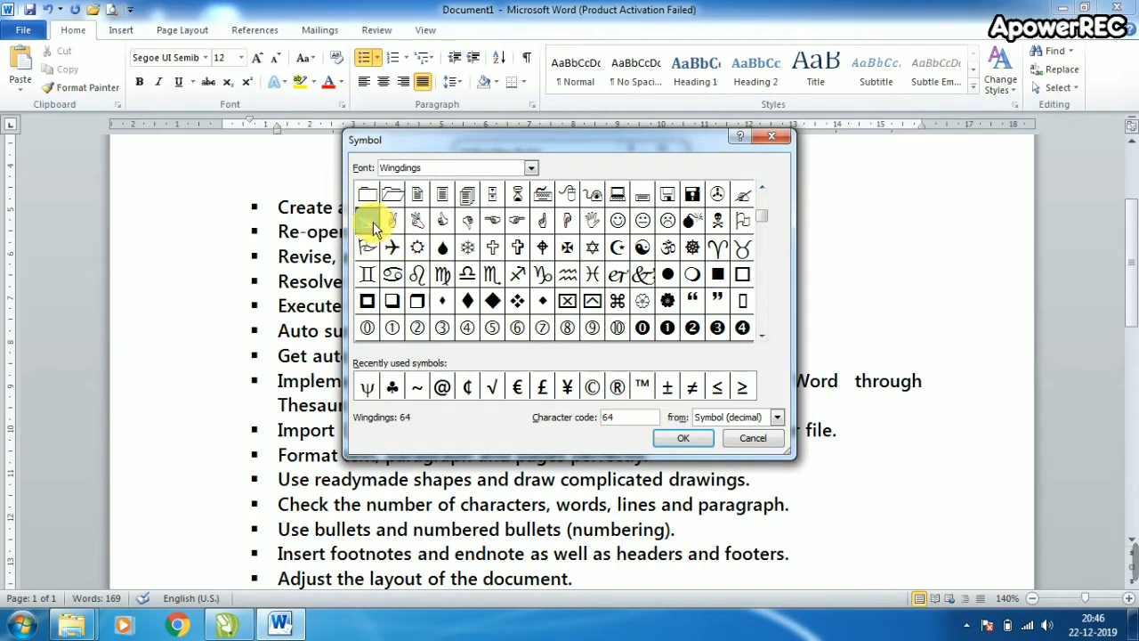
click(678, 438)
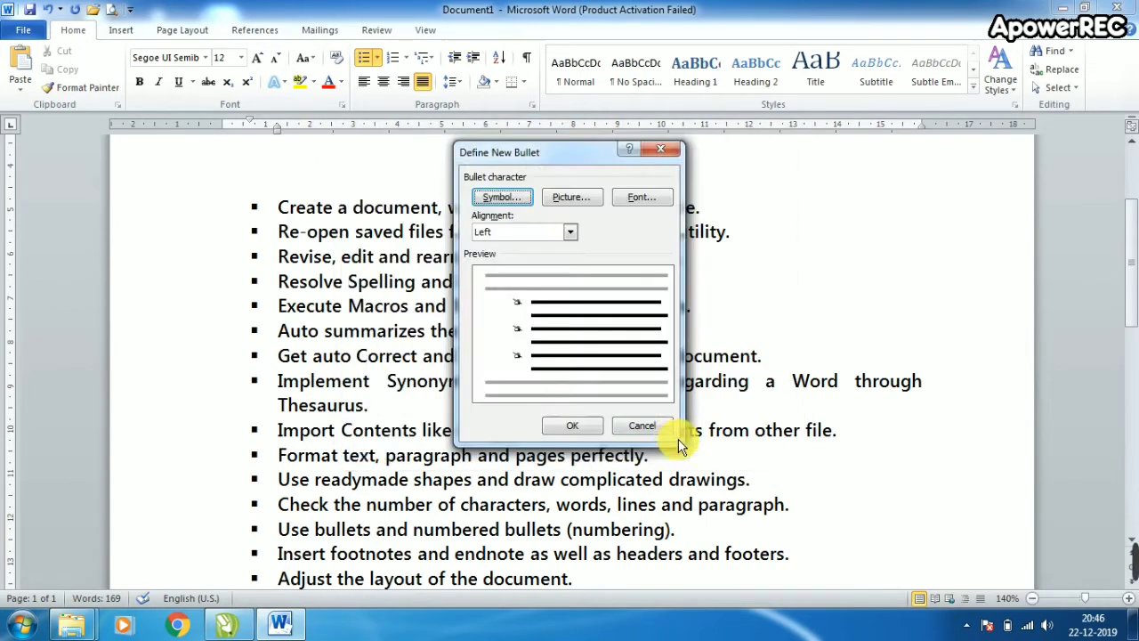
click(570, 423)
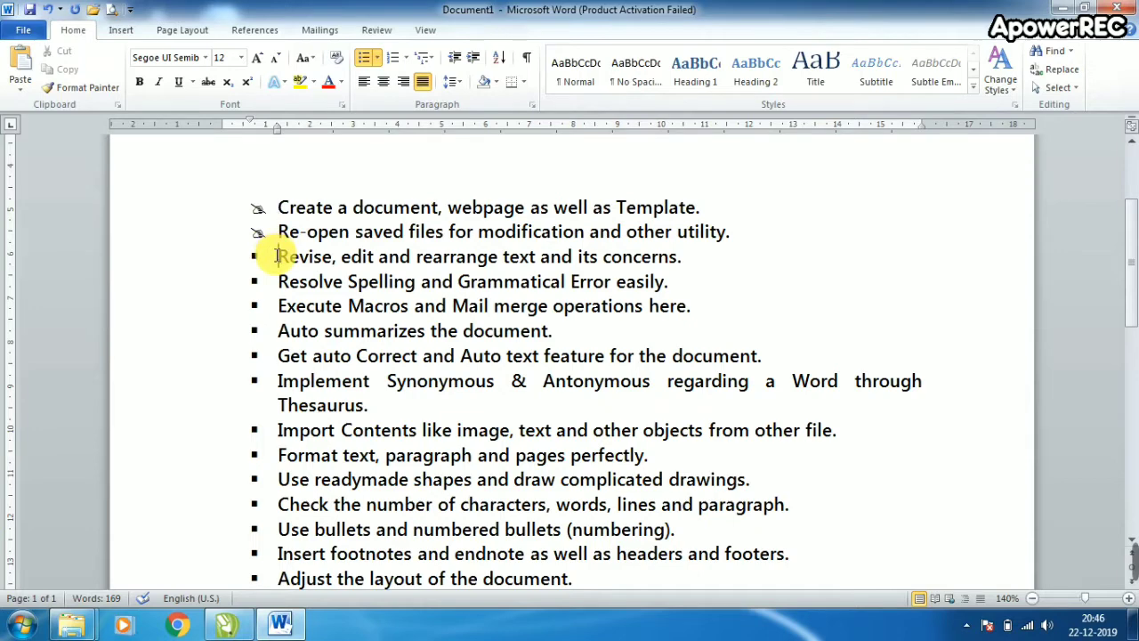
Apply the custom Wingdings bullet to the lines from Revise through the end of the list.
drag(275, 257, 538, 504)
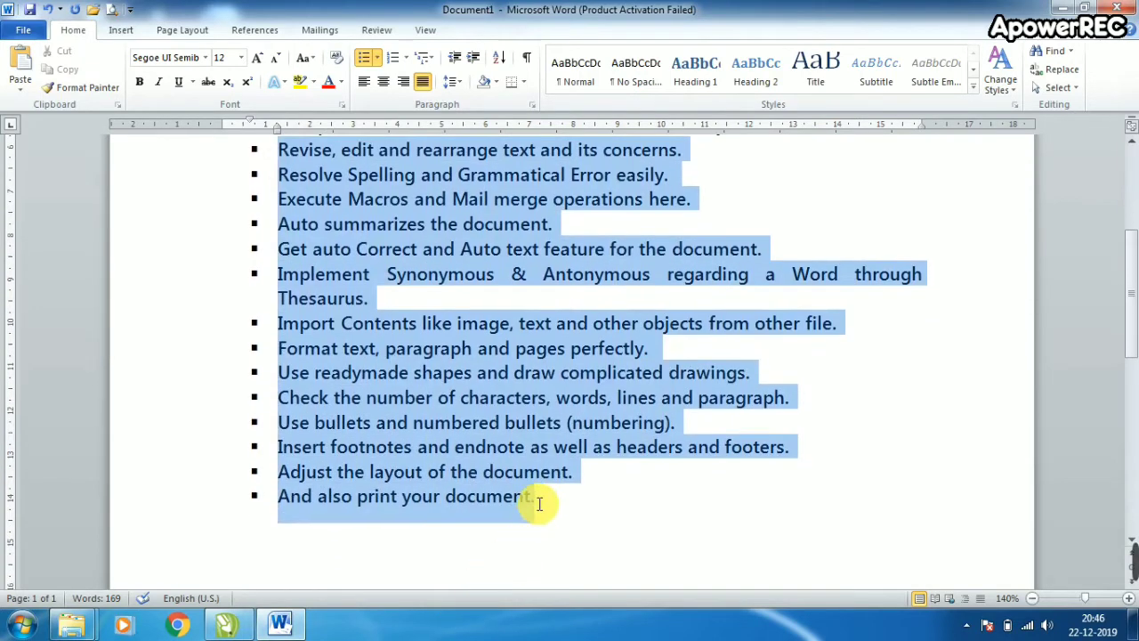
click(377, 57)
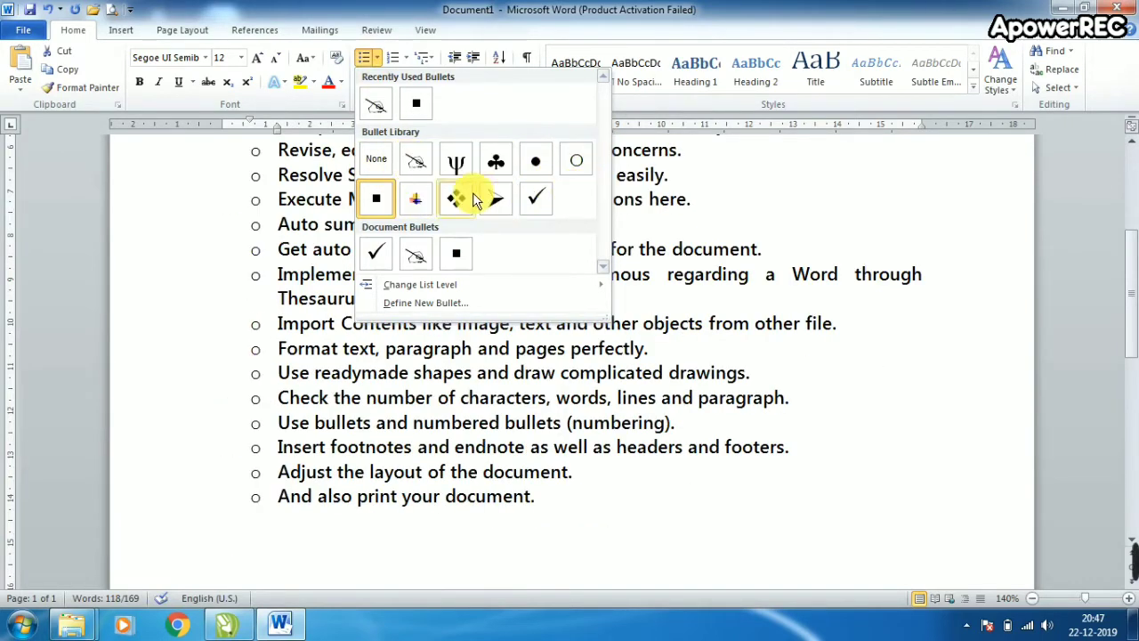
click(414, 163)
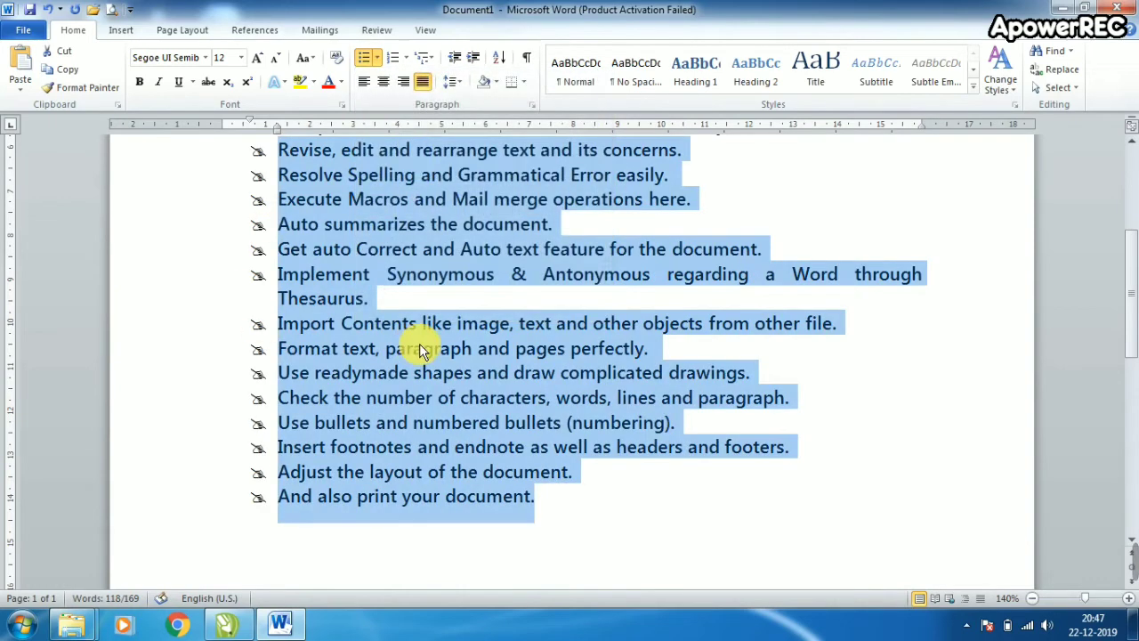
click(423, 348)
scroll(393, 409, up, 2)
scroll(393, 410, up, 2)
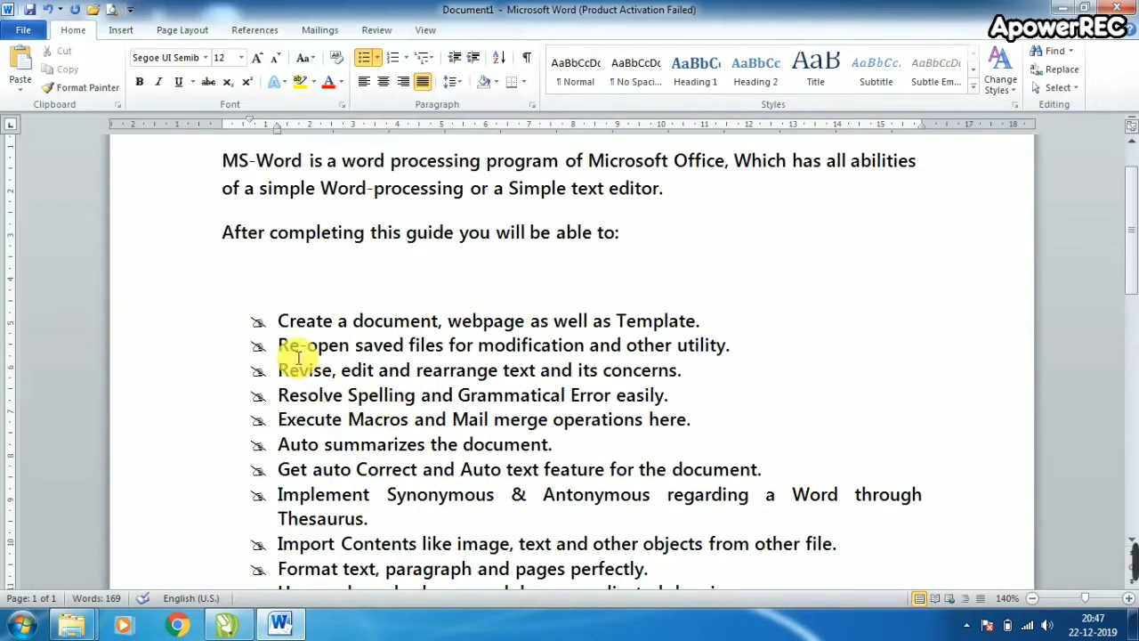
drag(279, 323, 709, 346)
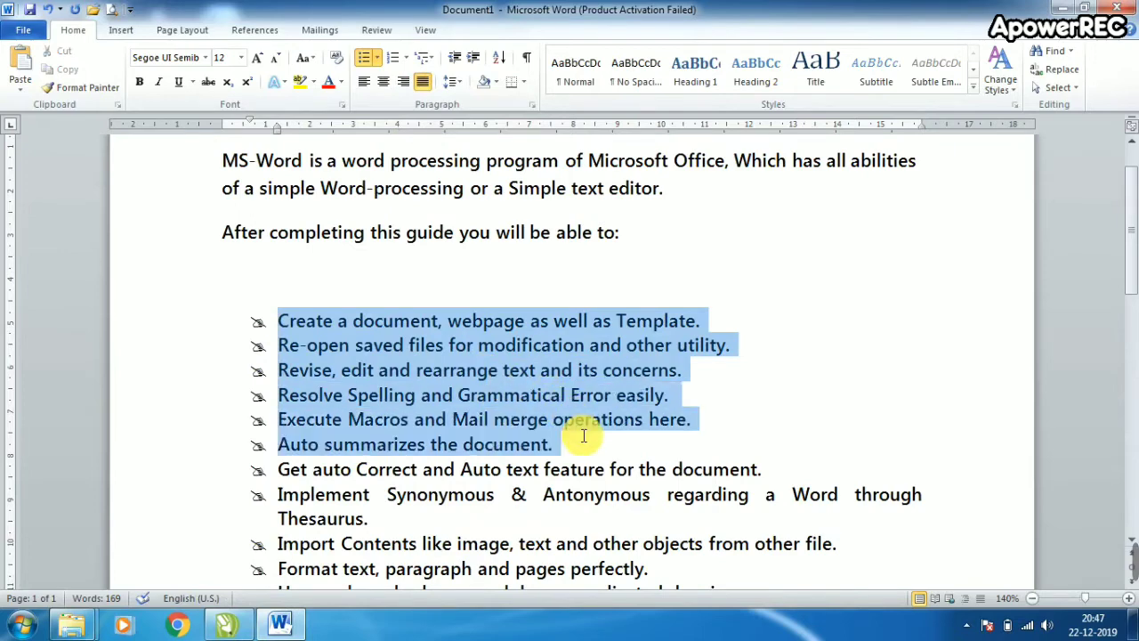
Colour the first two list items red, then recolour their bullets dark.
click(327, 82)
click(330, 346)
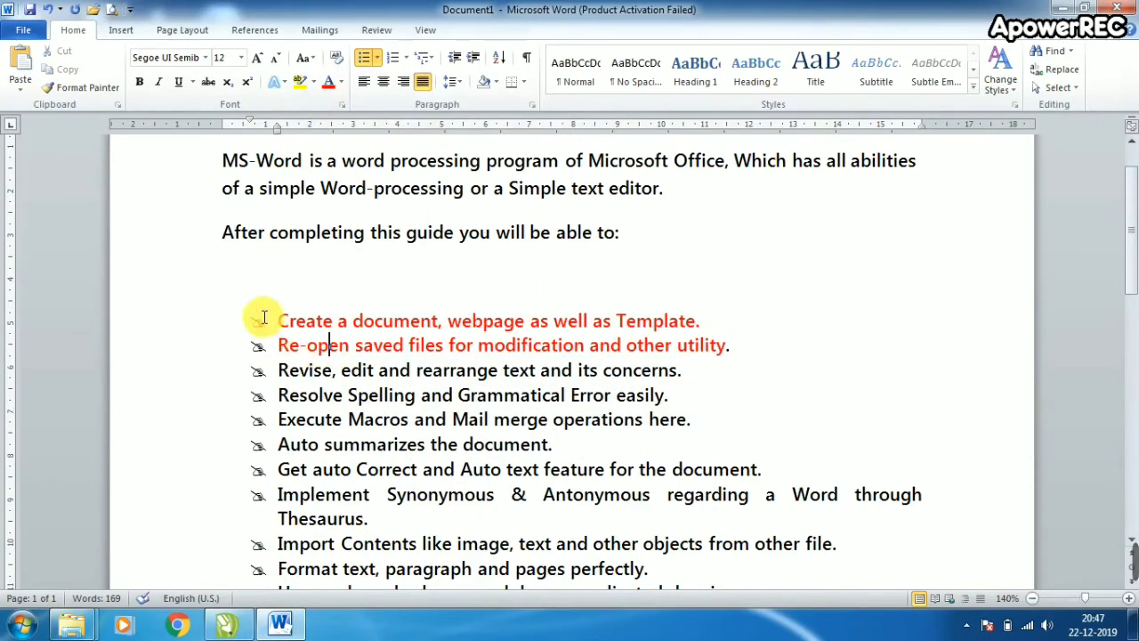
click(259, 320)
click(339, 82)
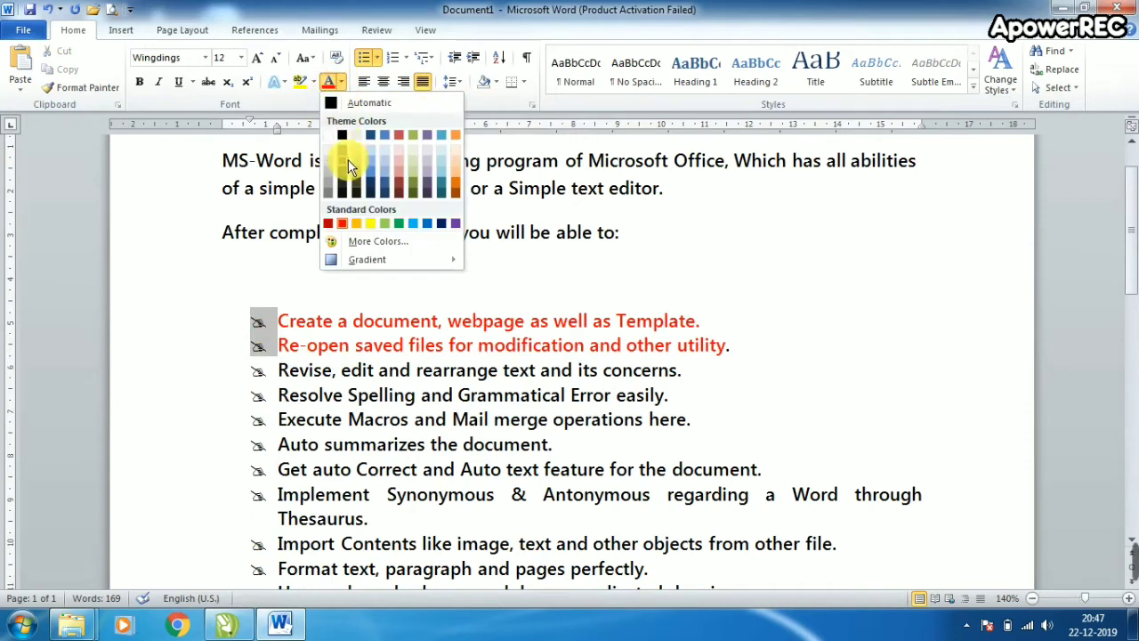
click(385, 191)
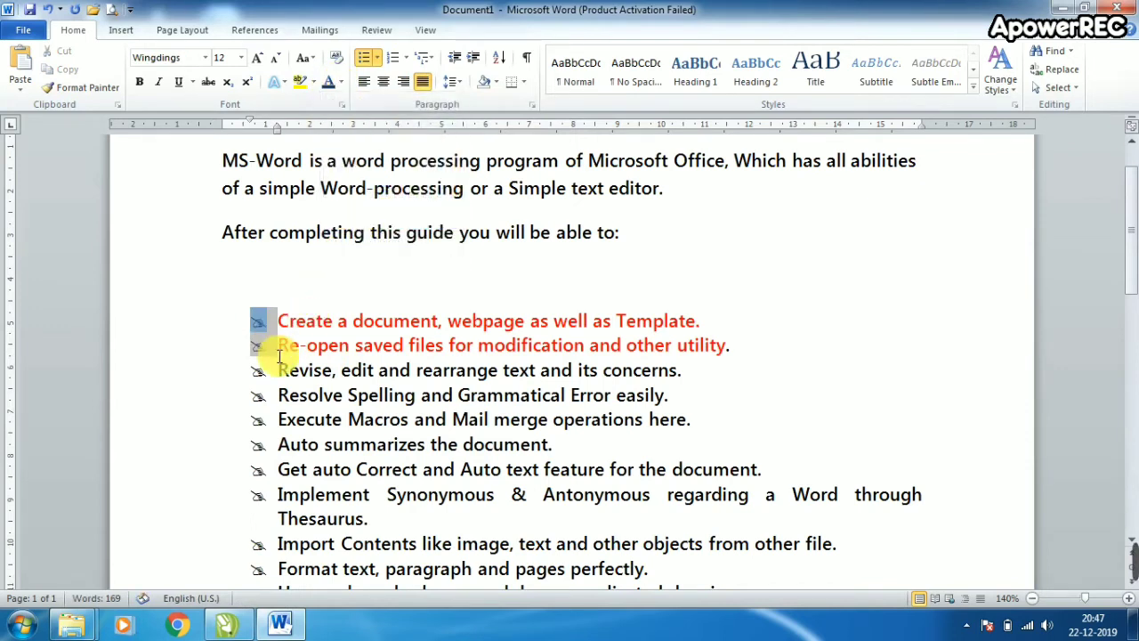
click(347, 374)
Set the bullets and text of both red items back to black.
click(259, 320)
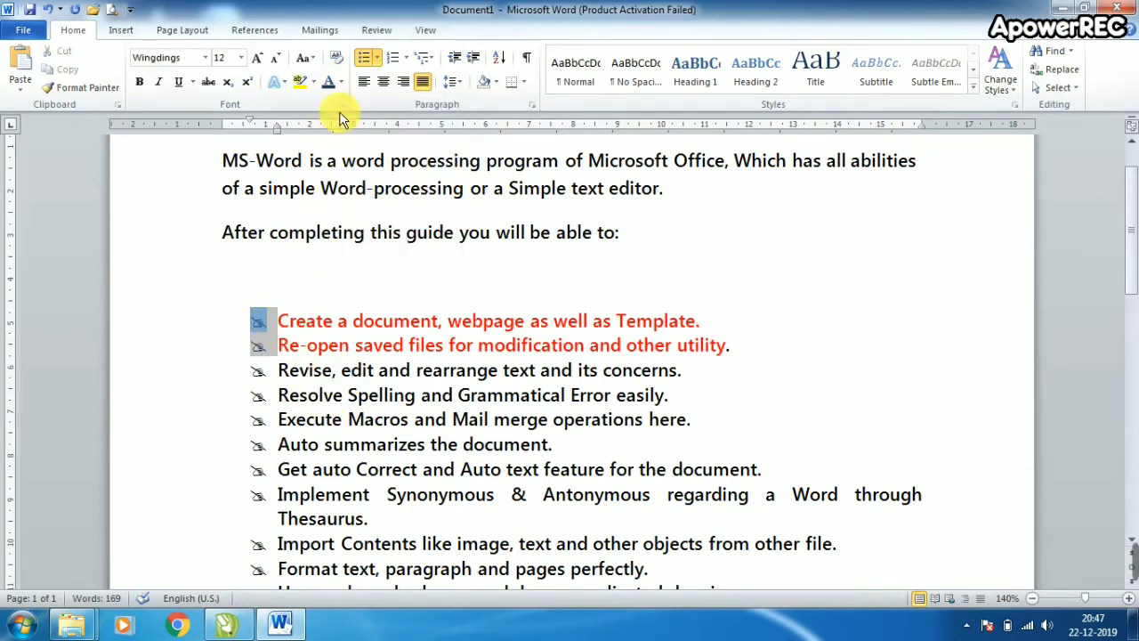
click(340, 82)
click(361, 103)
click(281, 322)
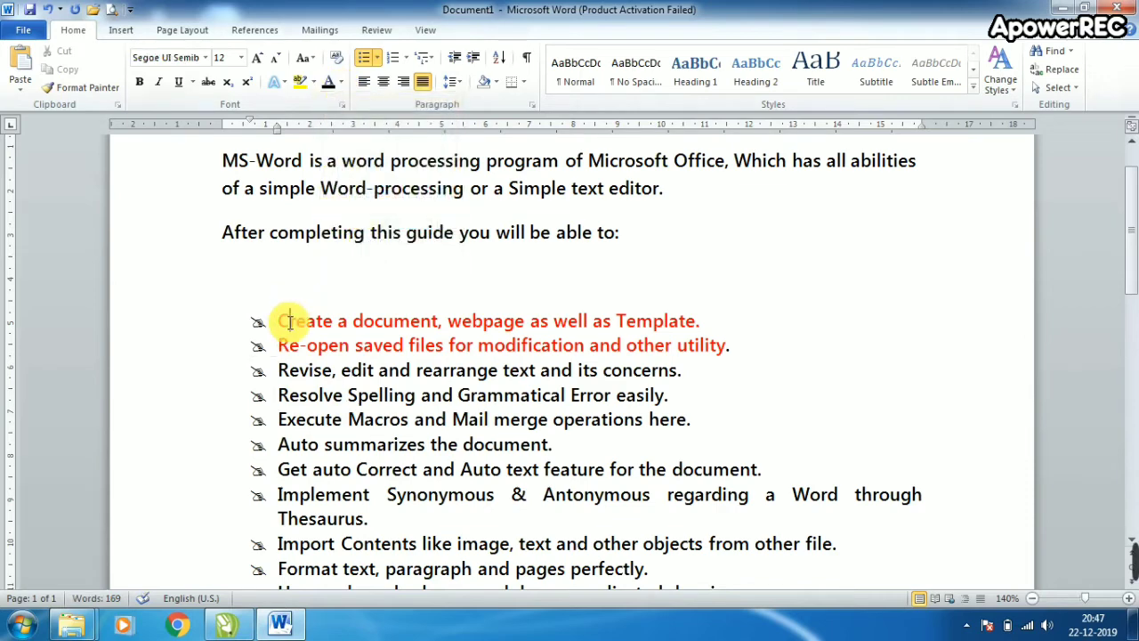
drag(281, 322, 731, 347)
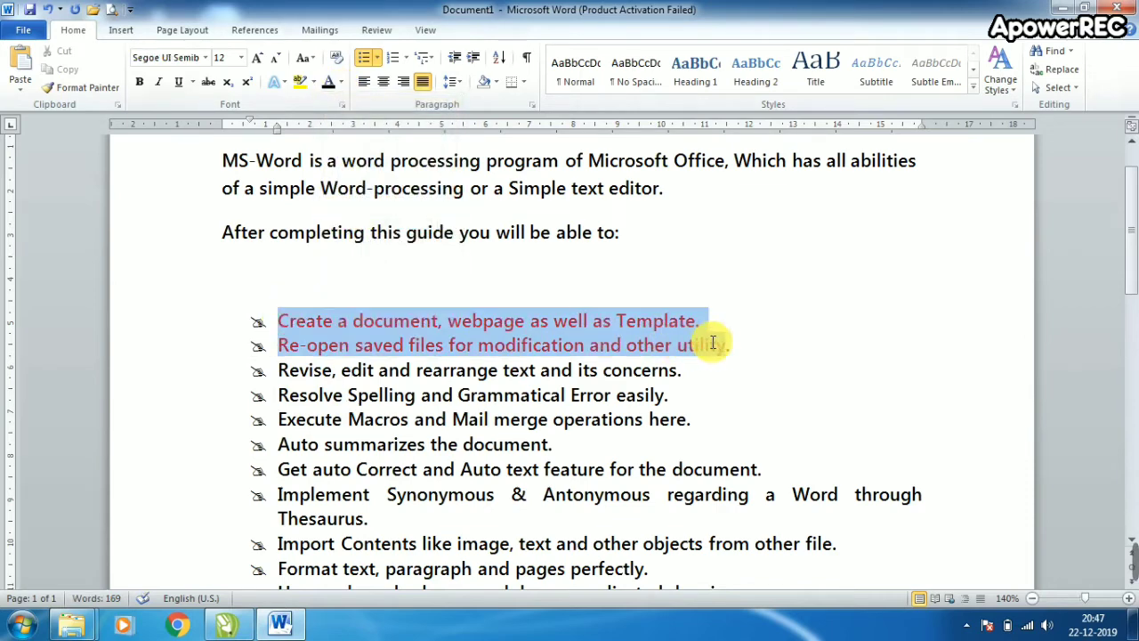
click(342, 83)
click(360, 103)
click(404, 344)
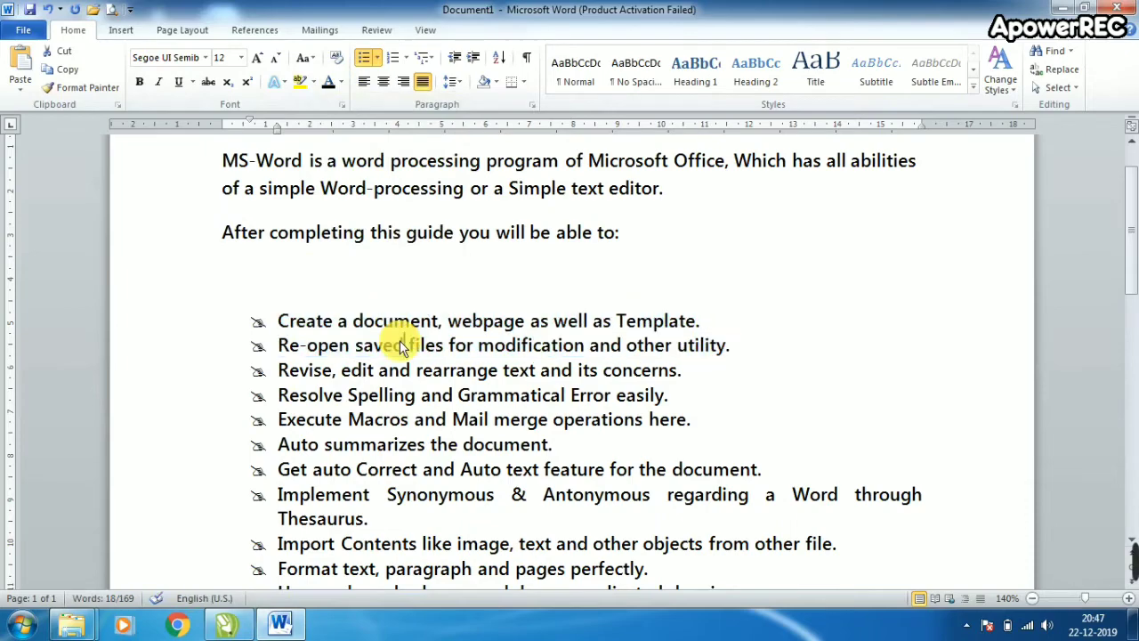
click(385, 267)
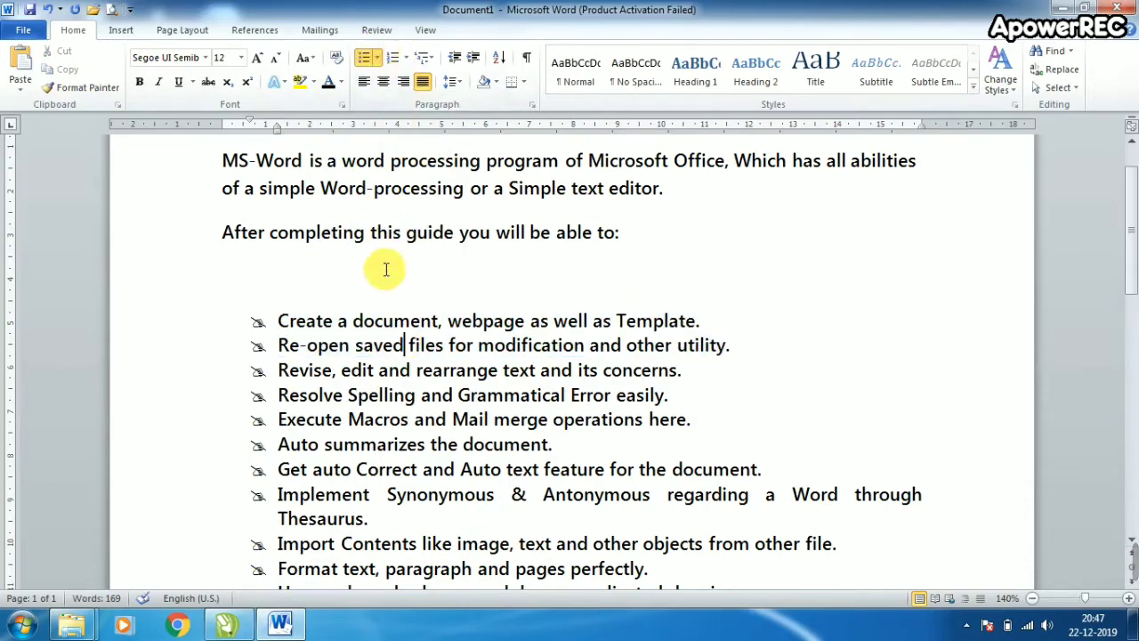
Select parts of the first three list items, then clear the selection.
scroll(382, 323, down, 2)
scroll(386, 325, up, 3)
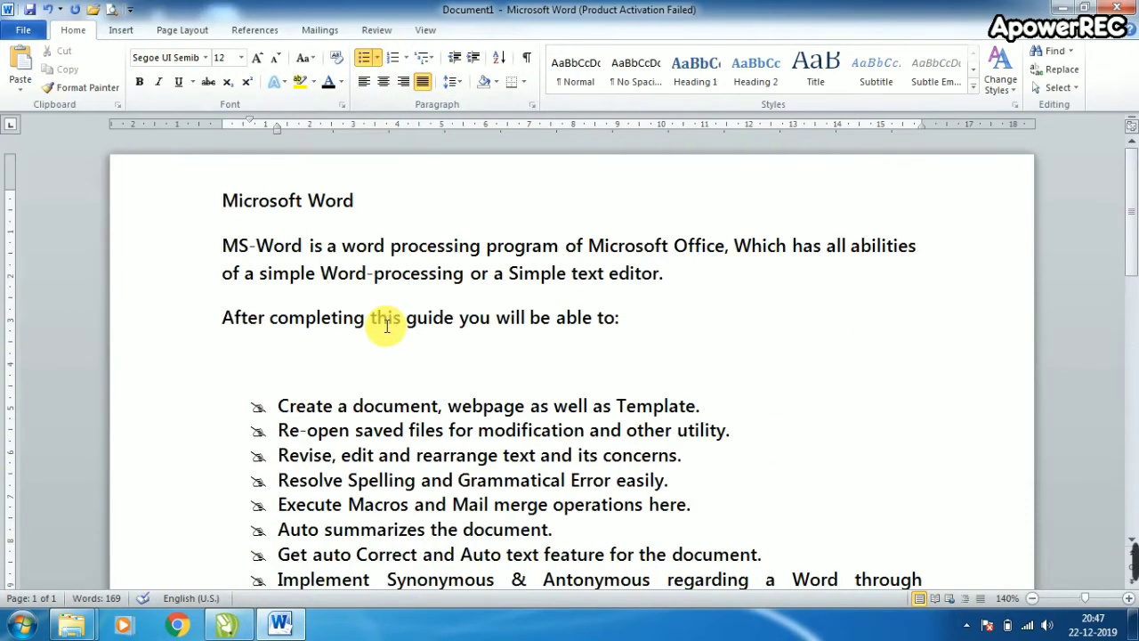
scroll(386, 325, down, 3)
scroll(364, 376, up, 1)
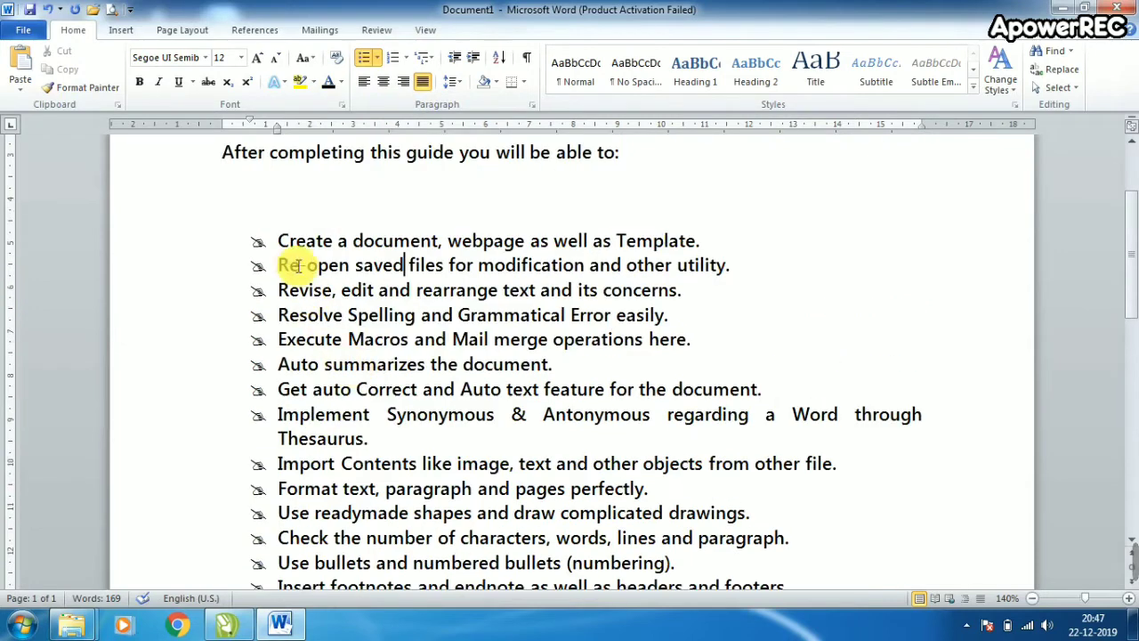
drag(279, 240, 700, 240)
drag(279, 264, 673, 264)
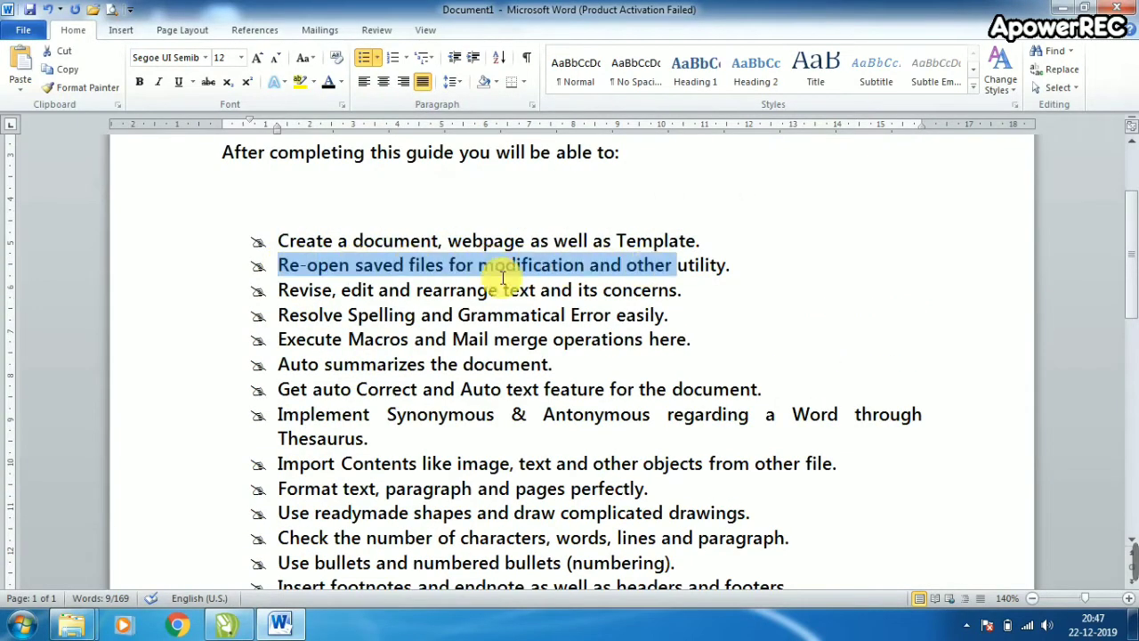
drag(278, 289, 499, 289)
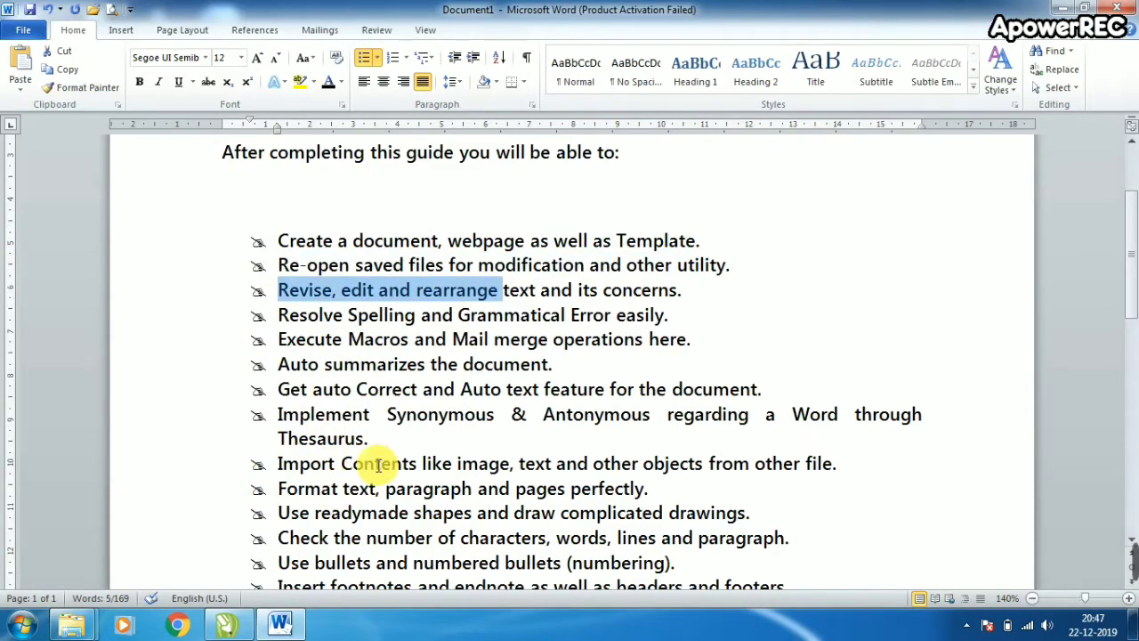
scroll(562, 371, down, 2)
scroll(516, 364, down, 1)
scroll(544, 364, up, 2)
scroll(553, 364, up, 1)
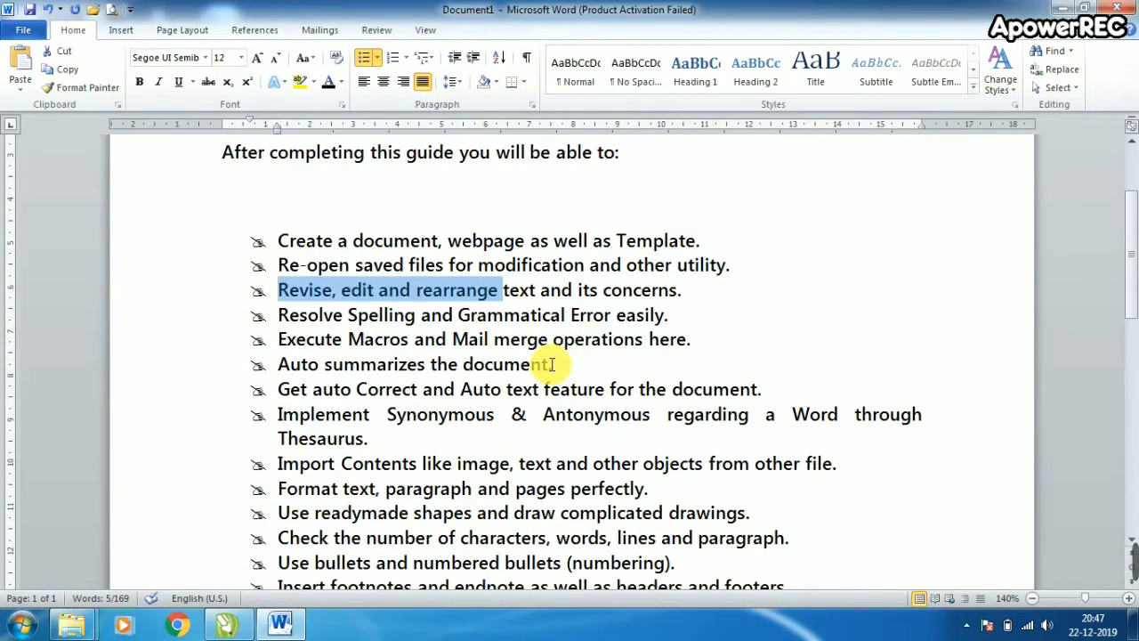
scroll(552, 364, up, 2)
click(506, 400)
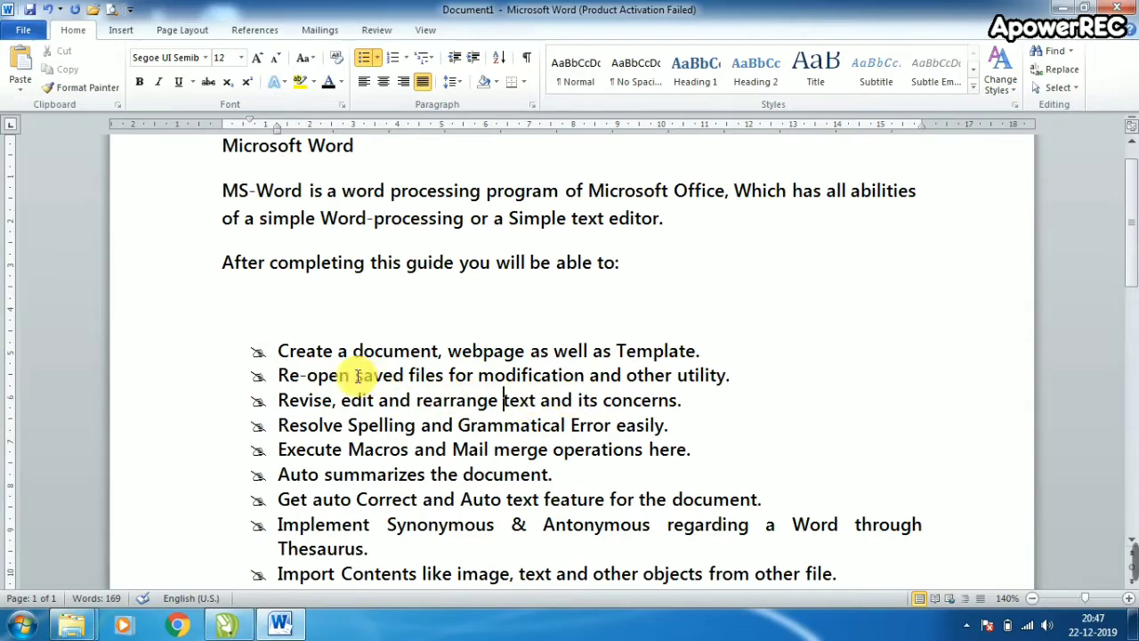
Select the Thesaurus item, then the list from the first item downward, and deselect.
drag(276, 524, 354, 548)
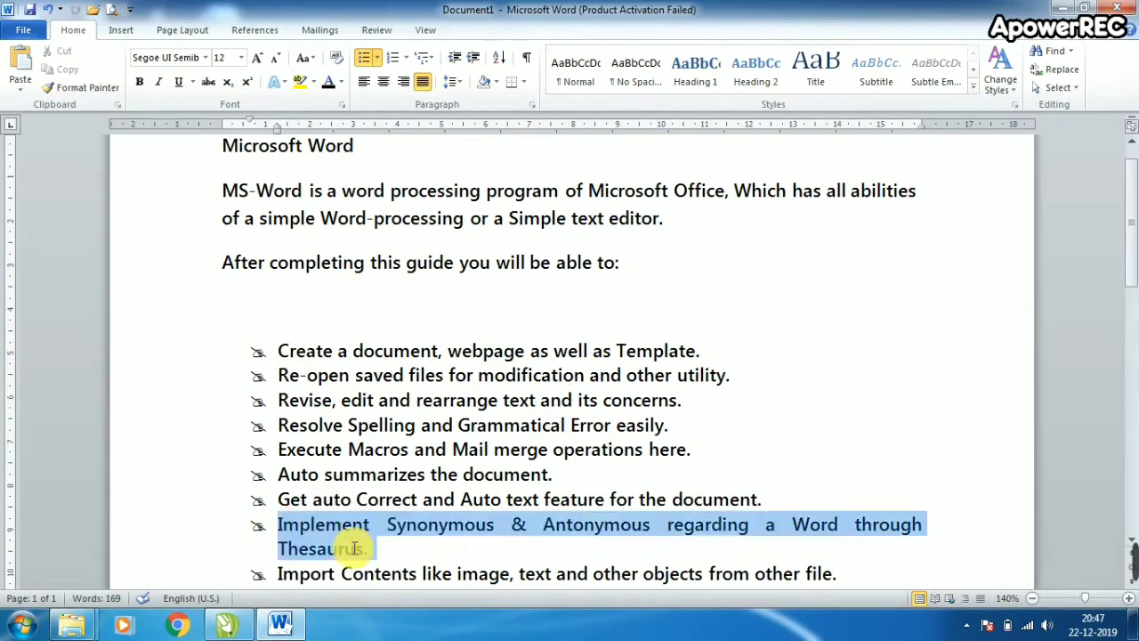
scroll(436, 374, down, 2)
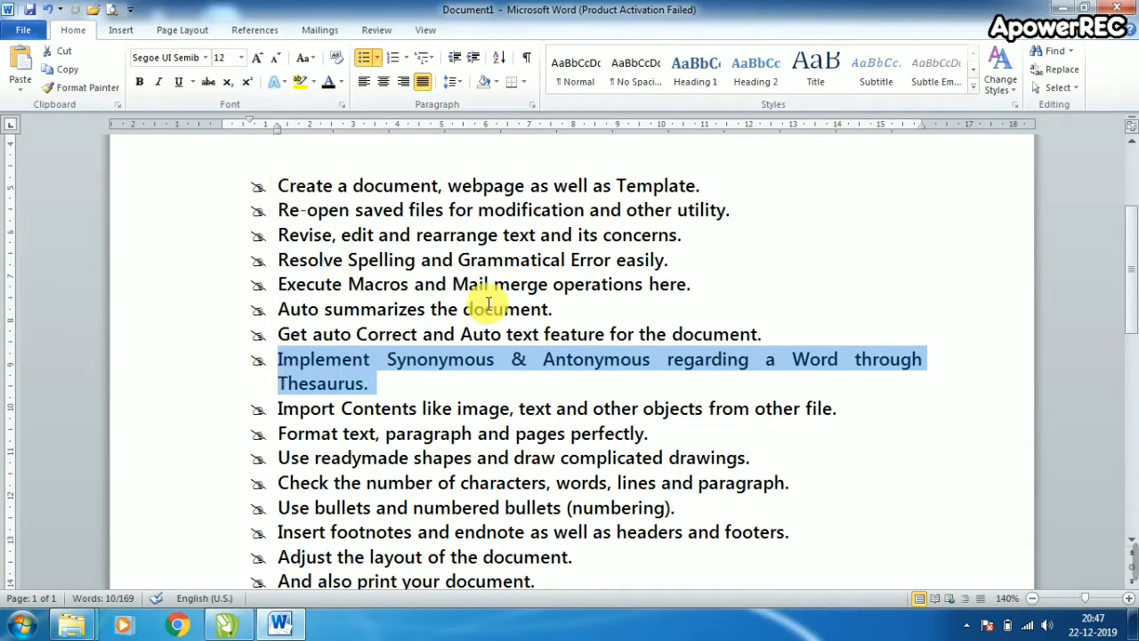
click(342, 189)
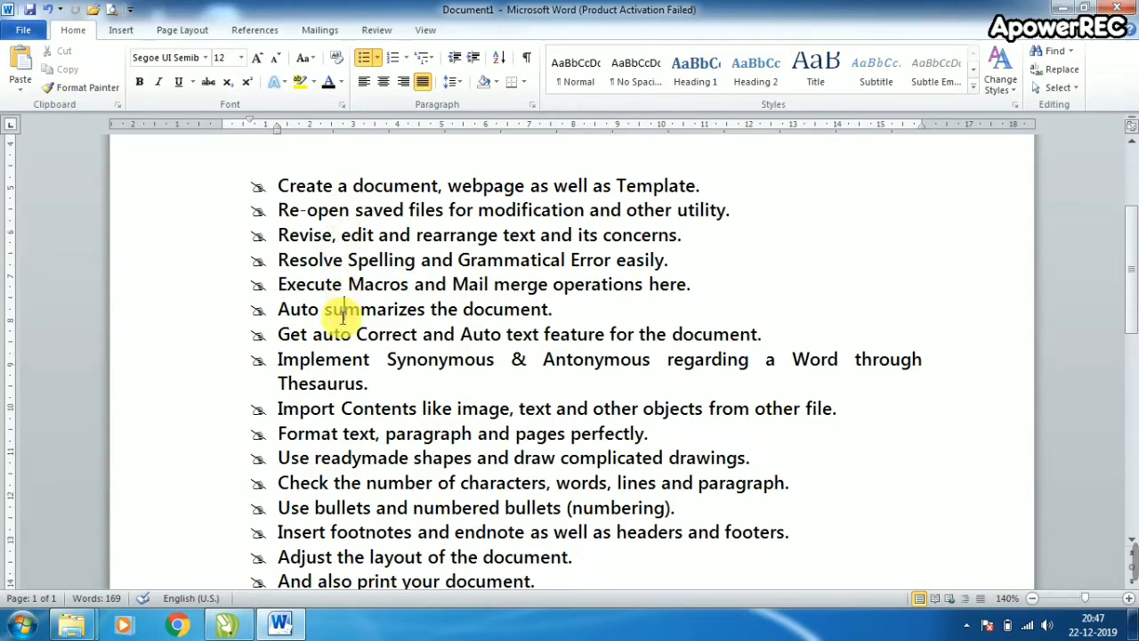
drag(369, 384, 278, 359)
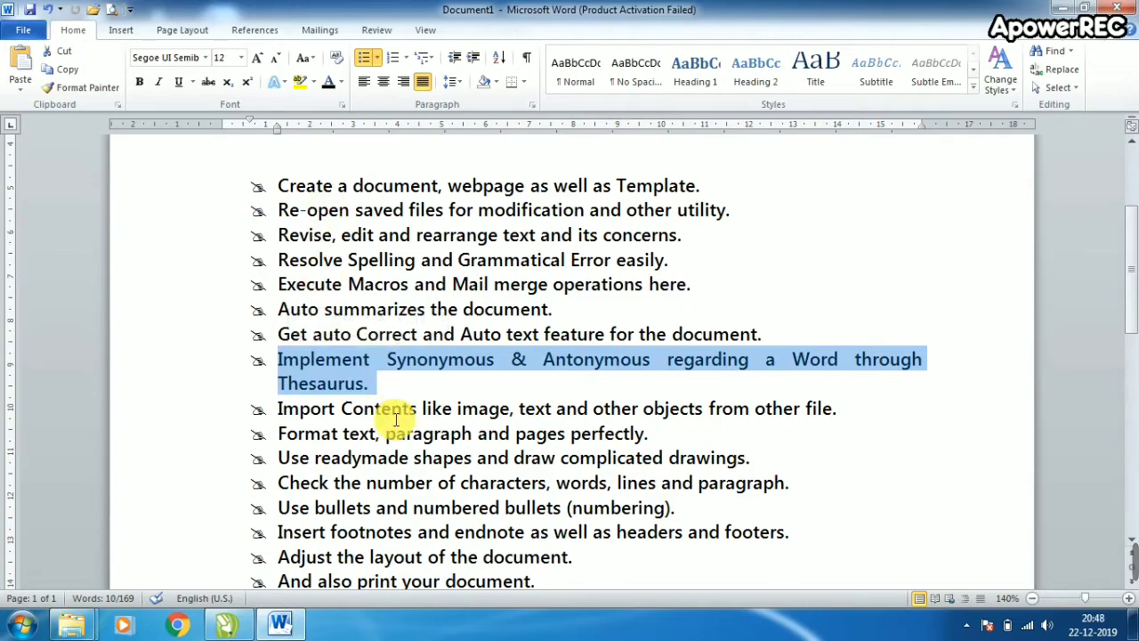
scroll(394, 419, down, 3)
scroll(400, 365, up, 2)
scroll(399, 400, up, 1)
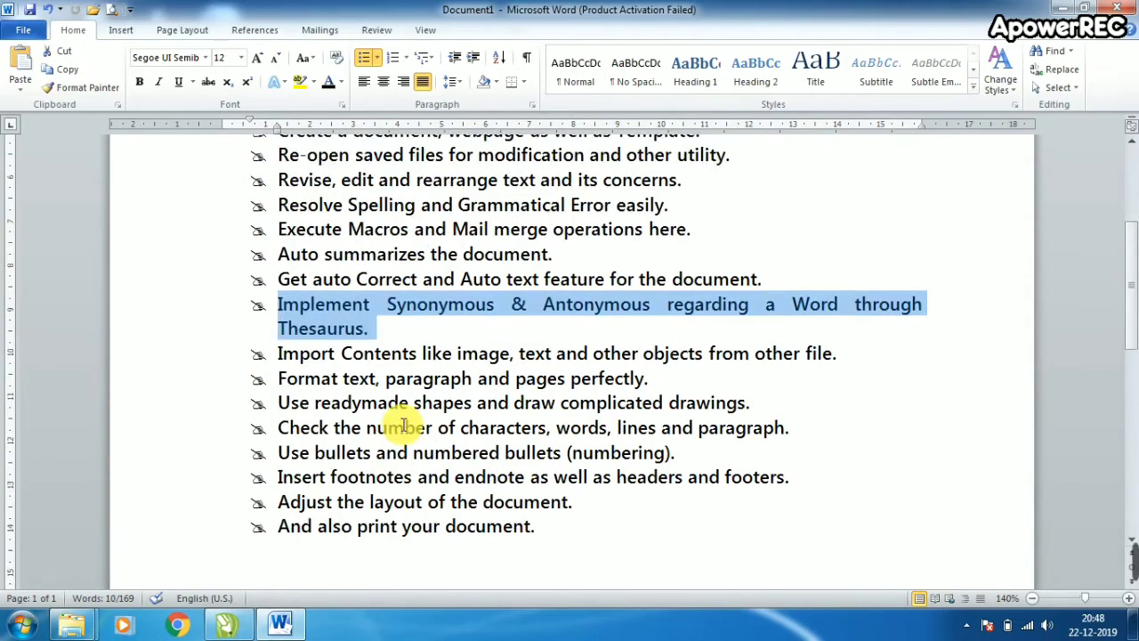
scroll(338, 374, up, 2)
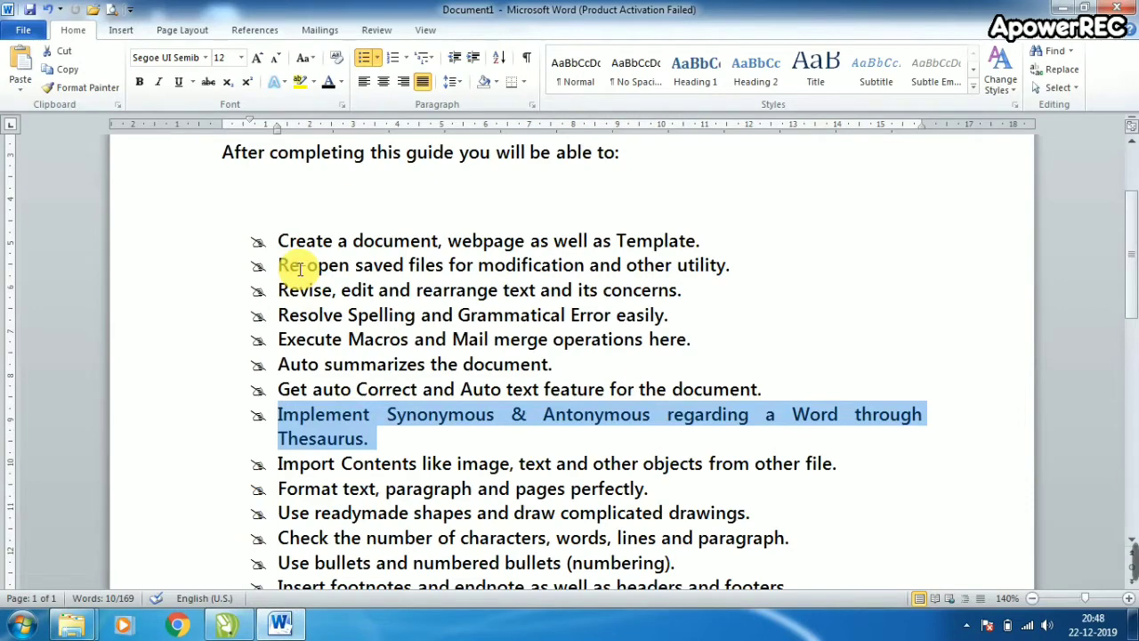
mouse_move(280, 241)
mouse_down()
mouse_move(576, 471)
mouse_move(663, 512)
mouse_up()
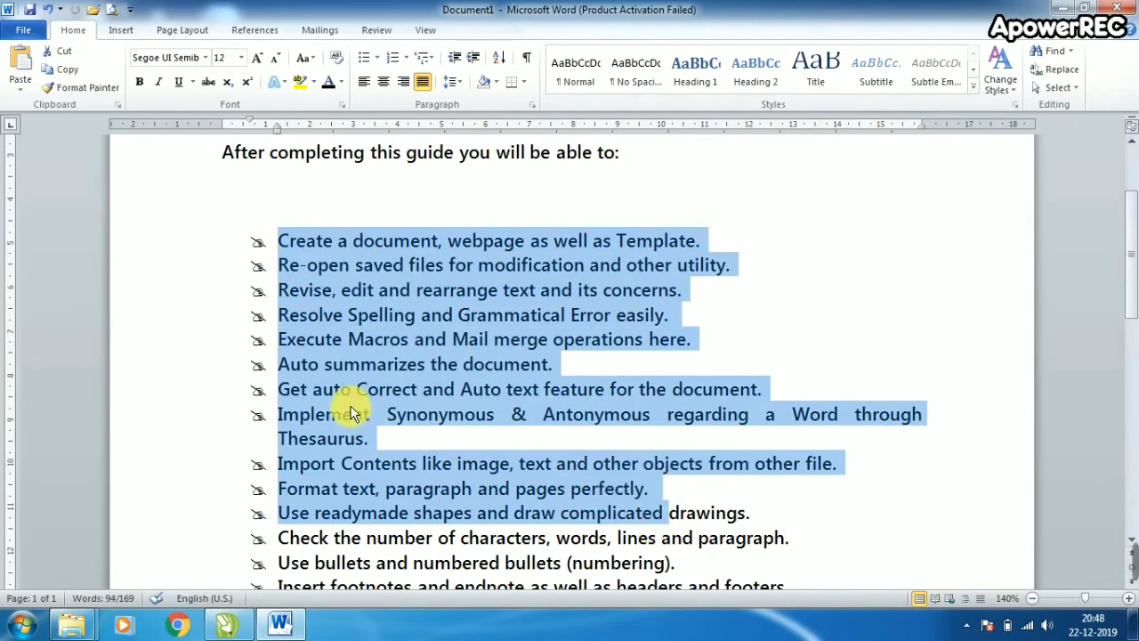
scroll(351, 413, down, 2)
click(297, 353)
scroll(305, 356, up, 2)
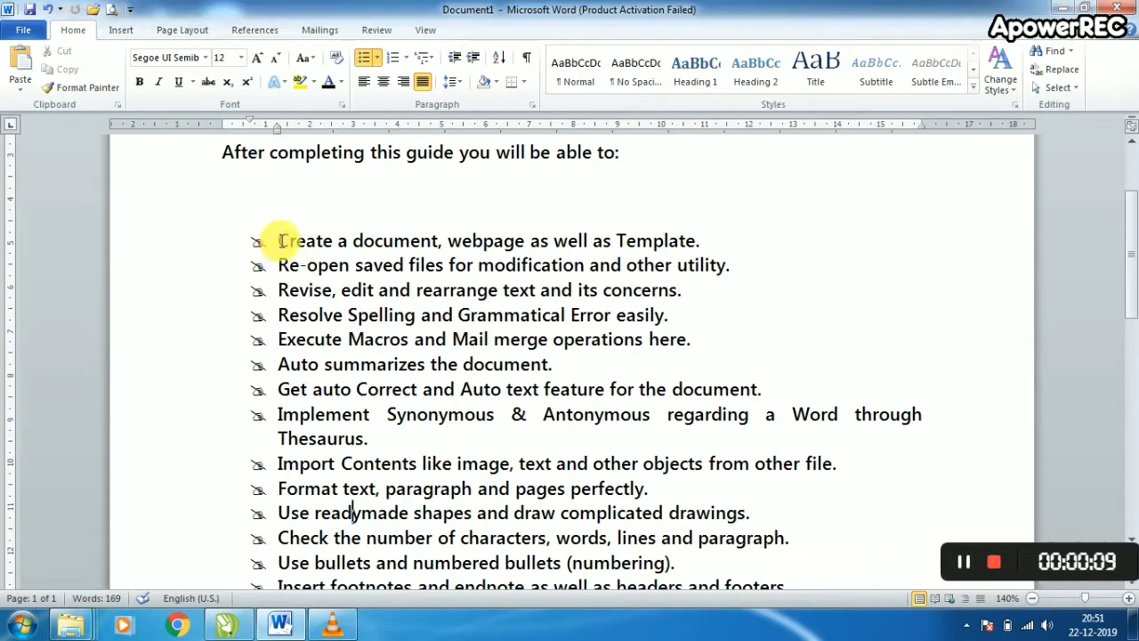
Number the selected list items 1) through 16) with the 1) 2) 3) format.
drag(277, 240, 583, 461)
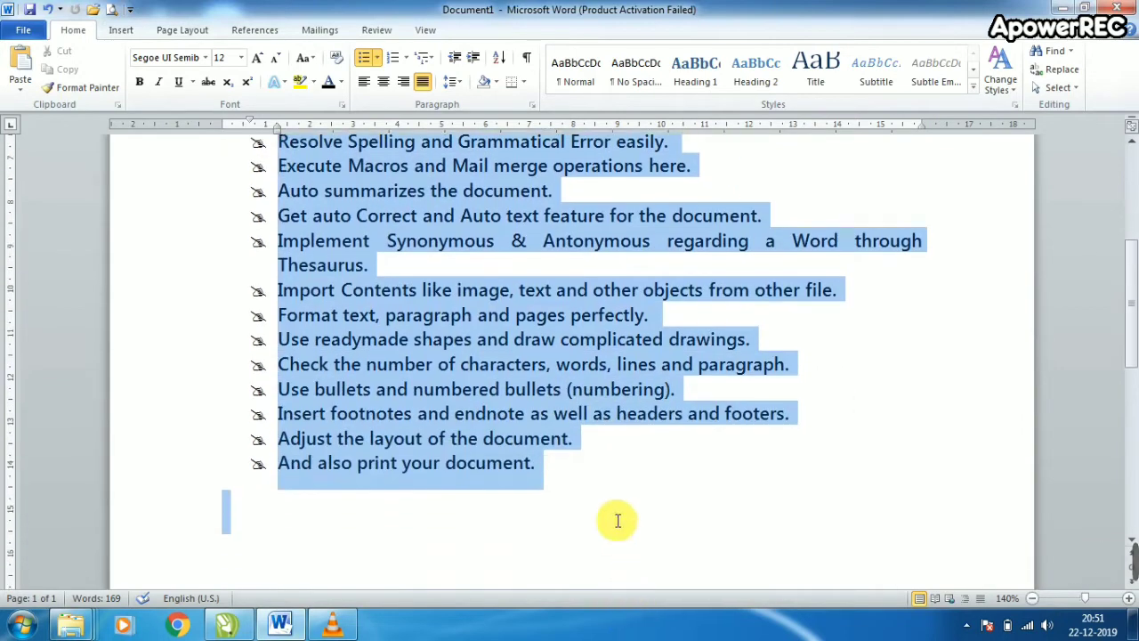
scroll(582, 461, up, 3)
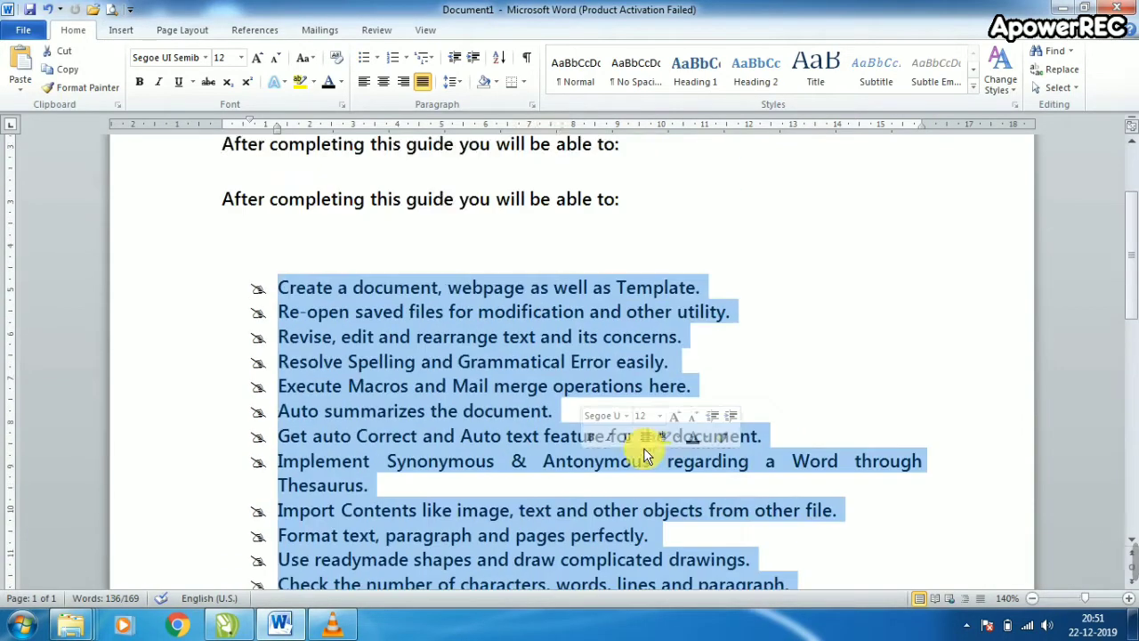
click(408, 59)
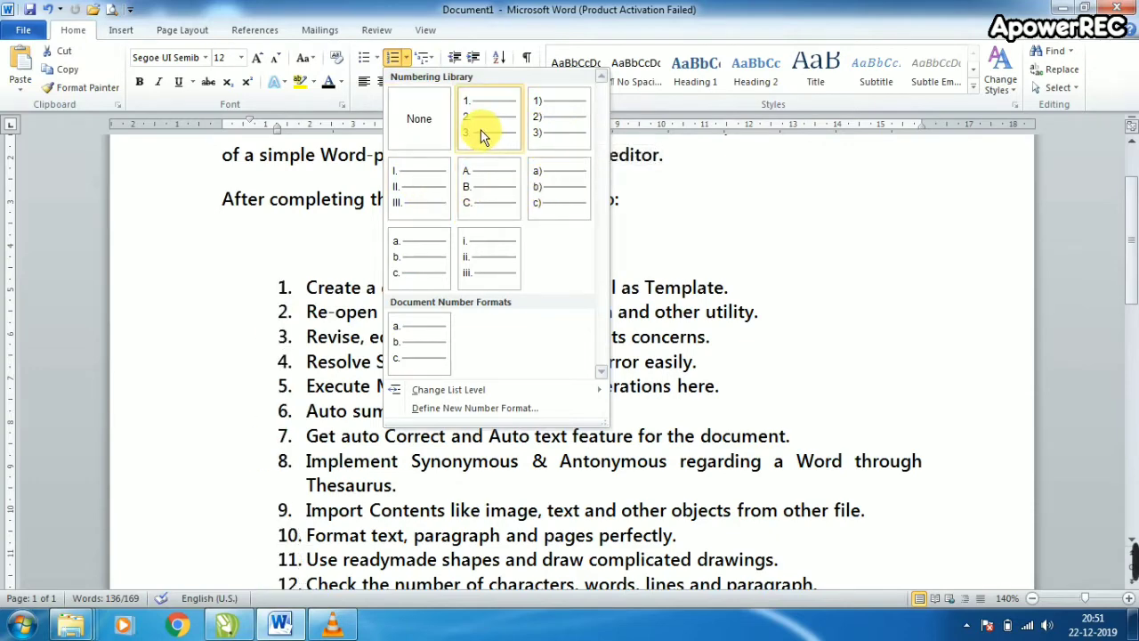
click(540, 129)
scroll(433, 365, down, 3)
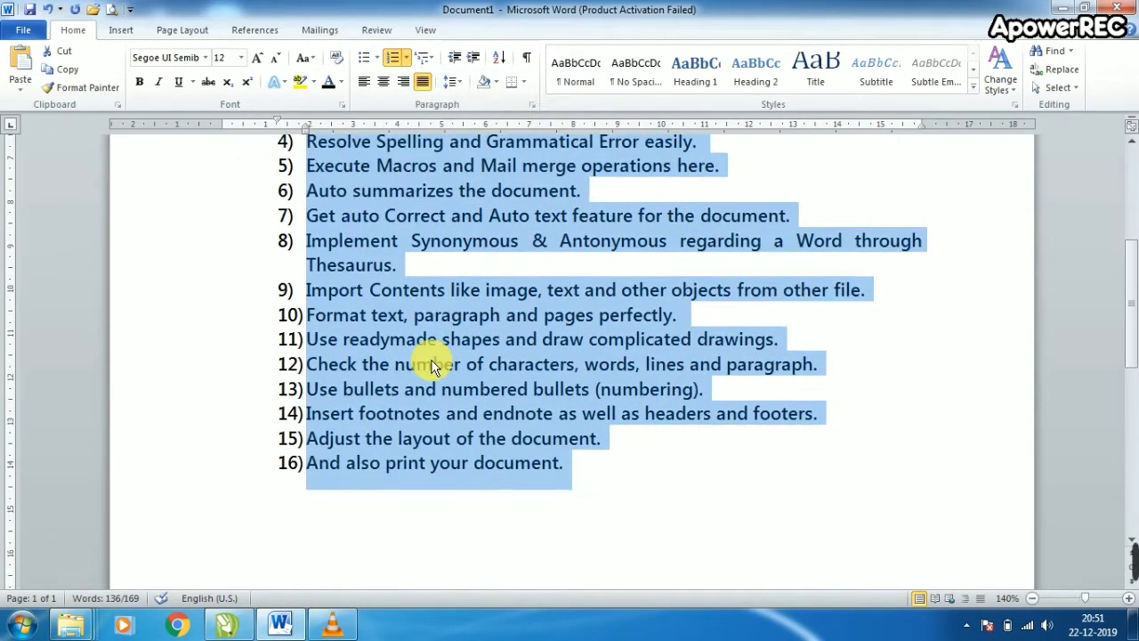
scroll(452, 417, up, 3)
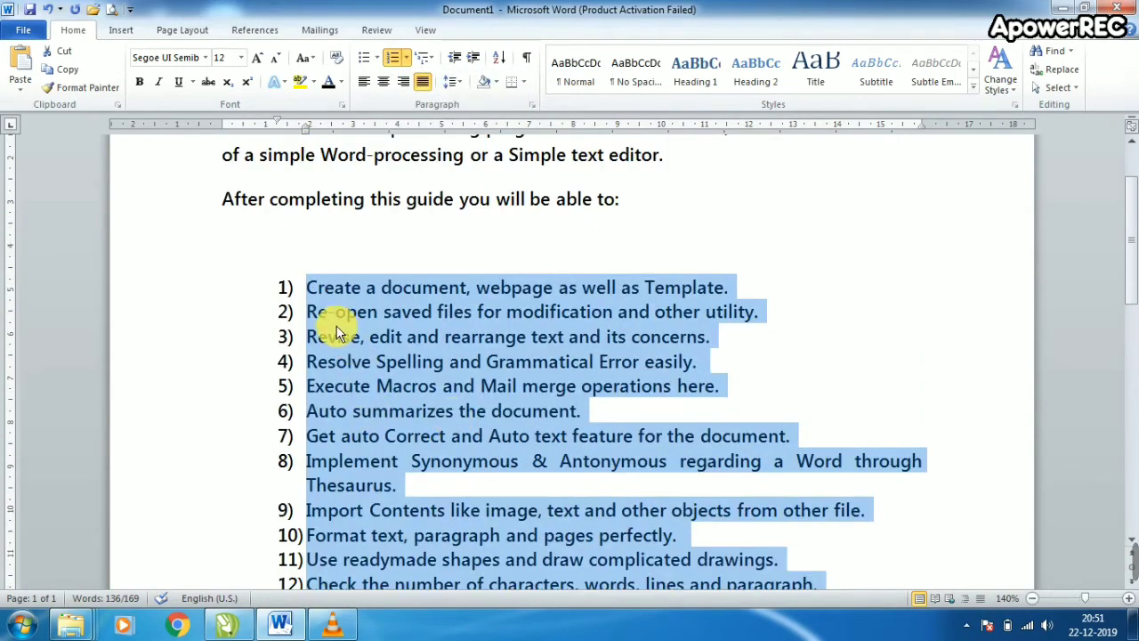
scroll(471, 407, down, 3)
scroll(476, 412, up, 4)
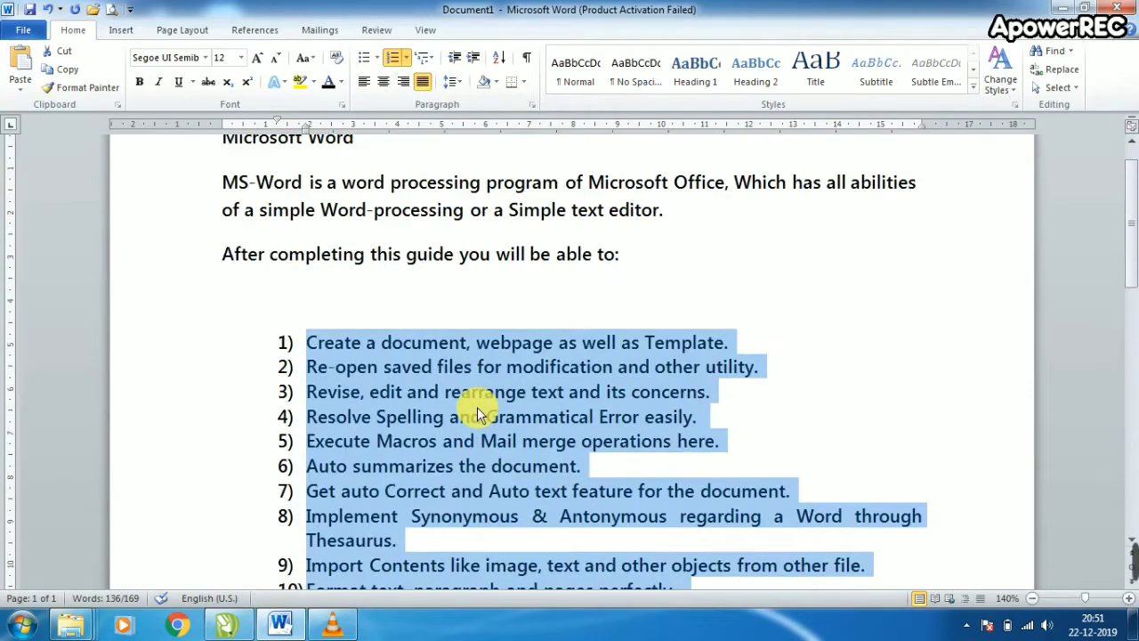
click(406, 59)
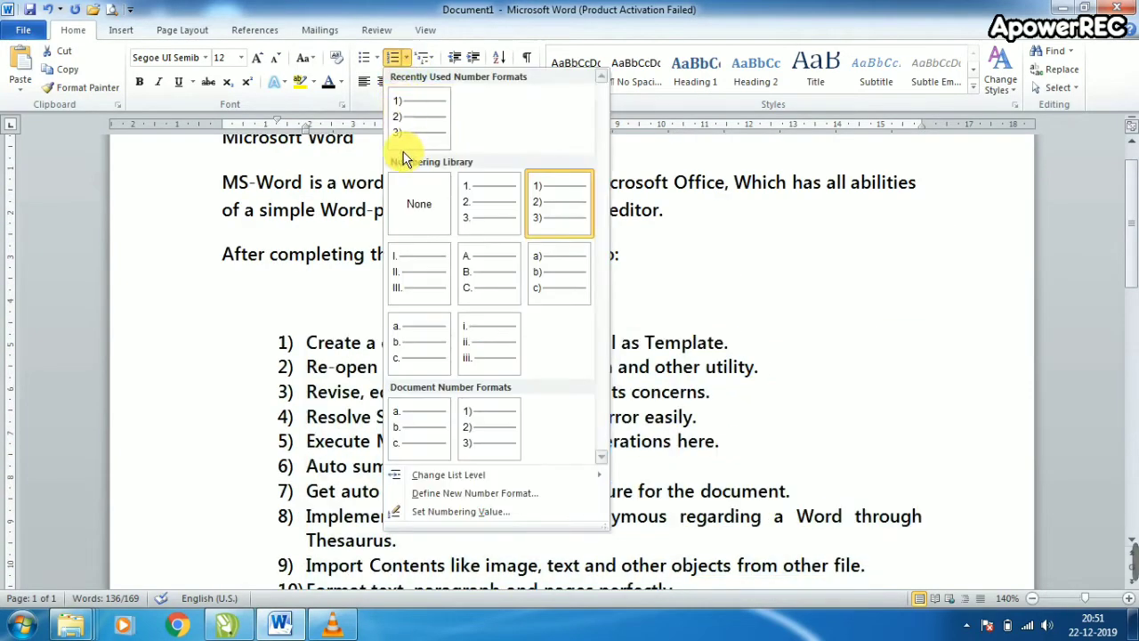
Remove the numbering and drag the left indent so the former items align with the margin.
click(419, 203)
click(551, 460)
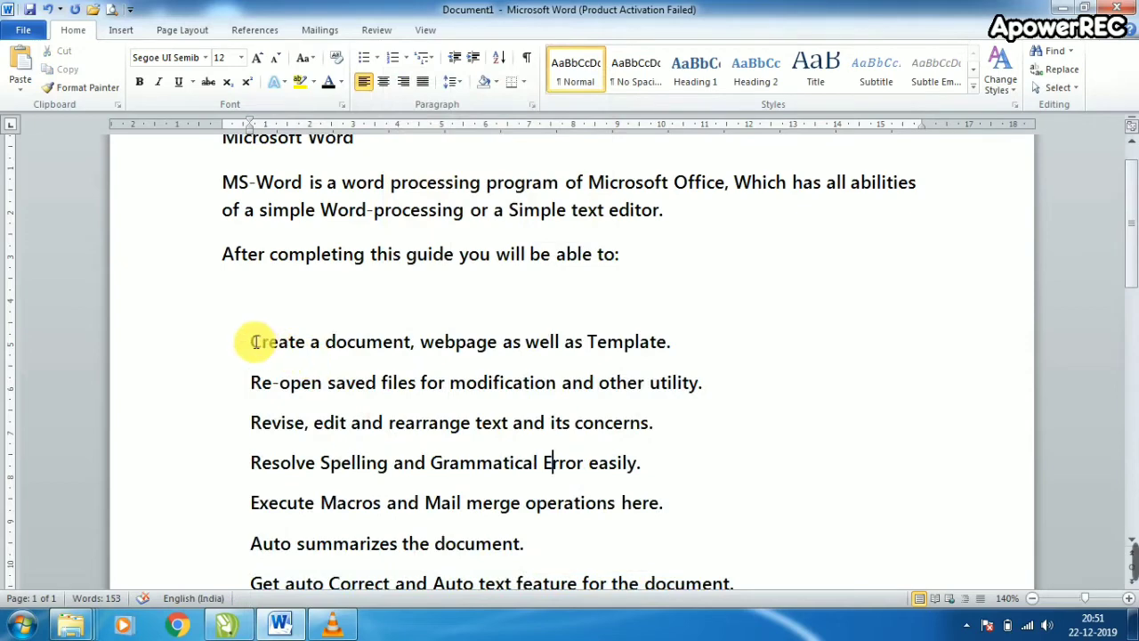
drag(255, 341, 523, 409)
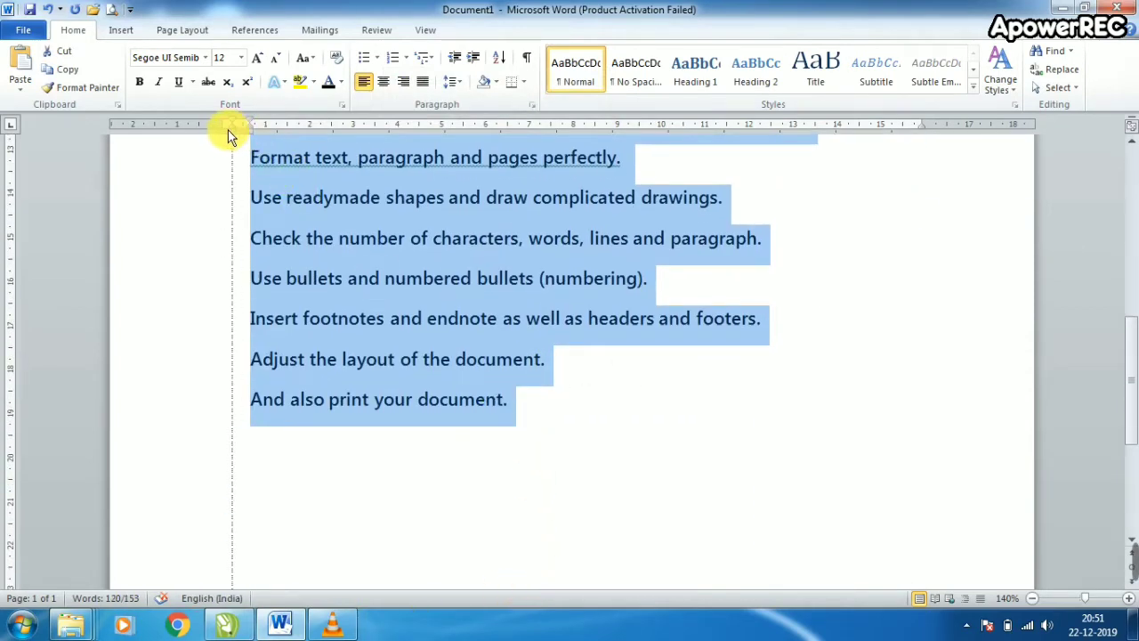
drag(227, 130, 222, 129)
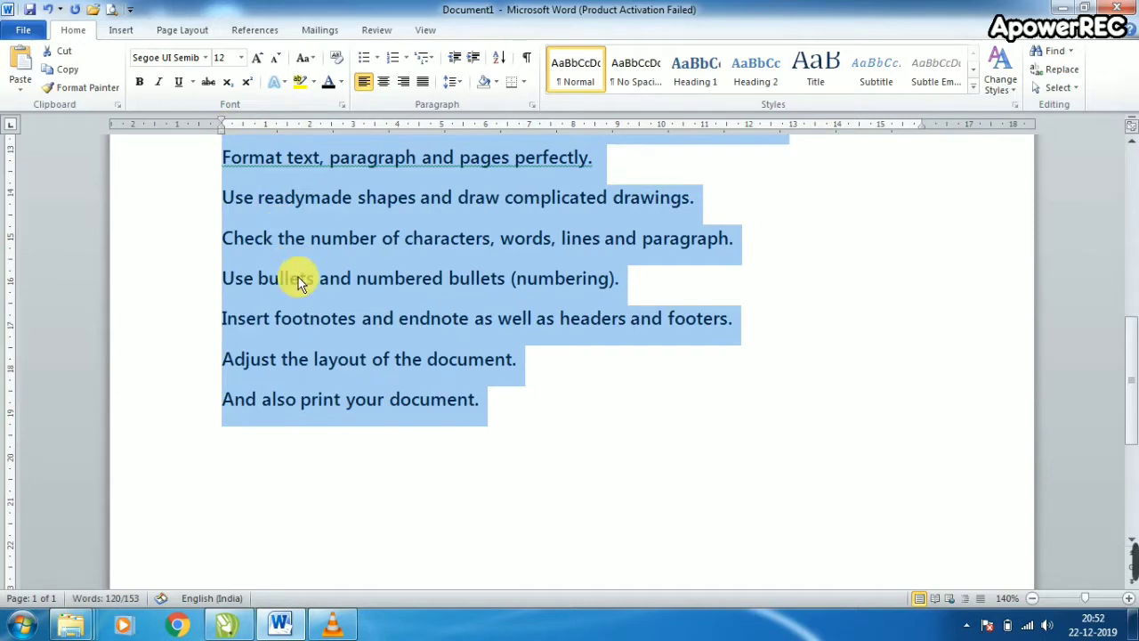
click(504, 405)
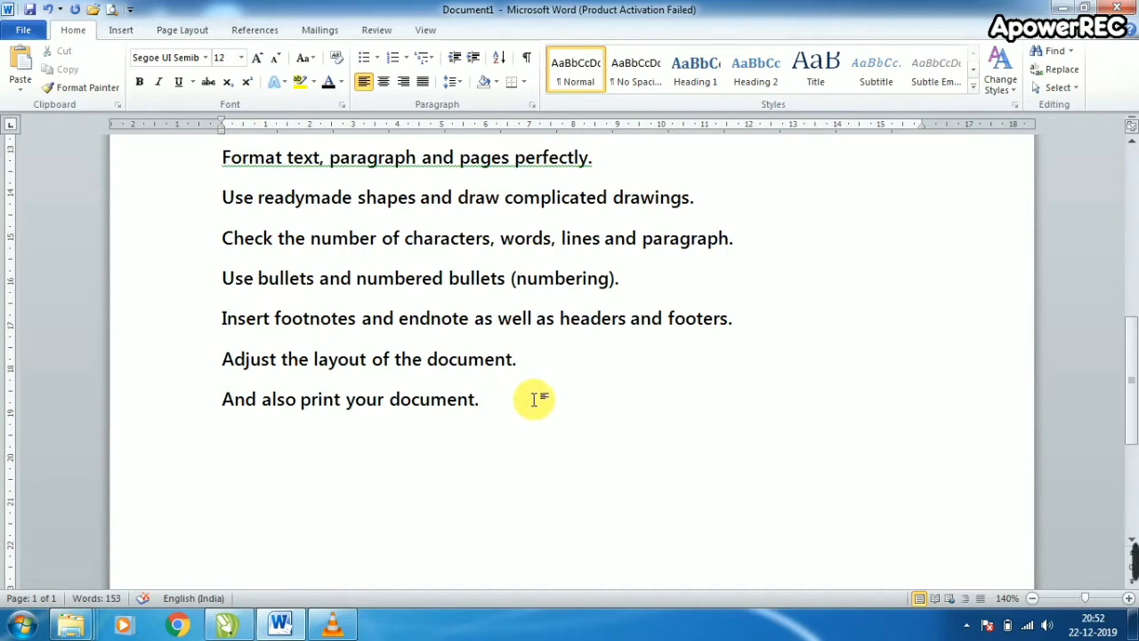
scroll(533, 400, down, 2)
scroll(535, 399, up, 2)
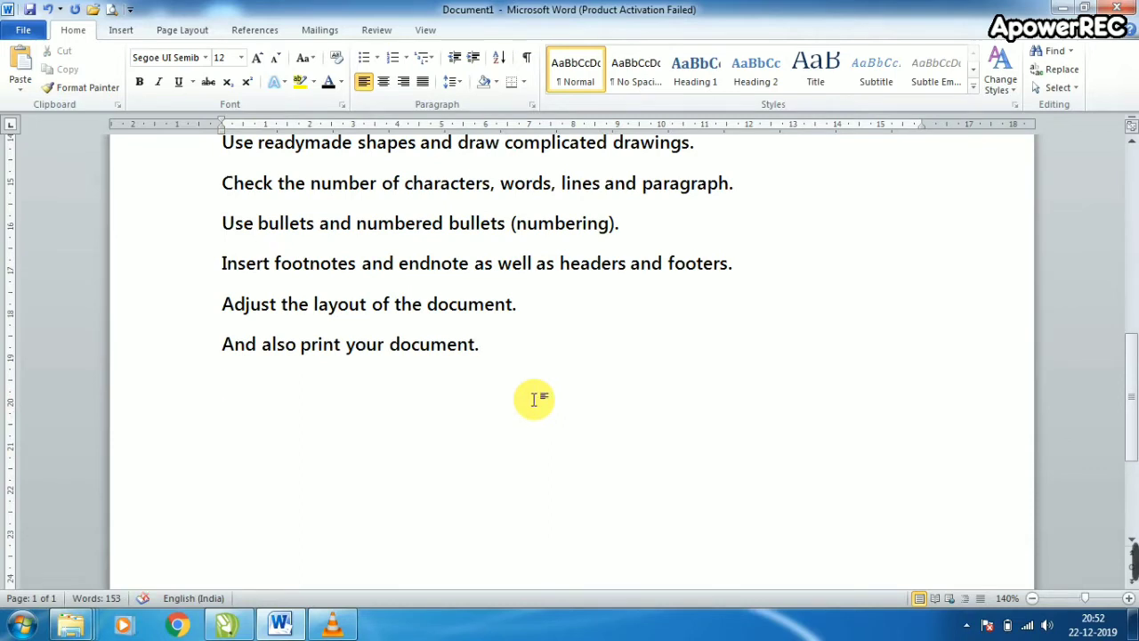
Type a test row of 'a' characters on a new line, then select and delete it.
key(Return)
text(aaaaaaaaaaaaaaaaaaaaaaaaaaaaaaaaa)
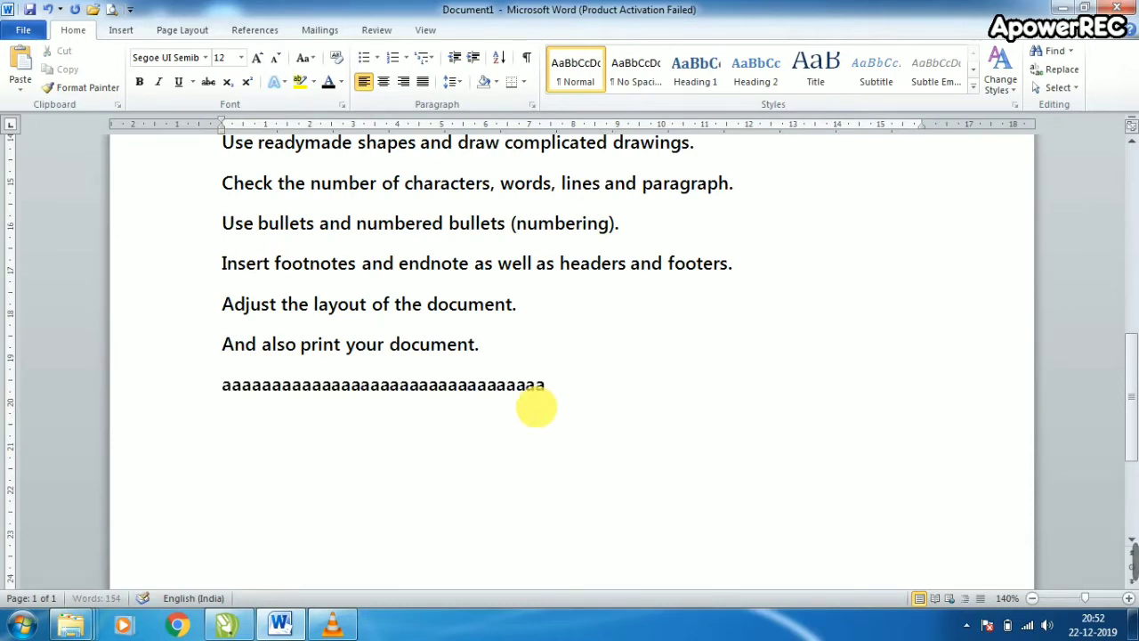
text(aaa)
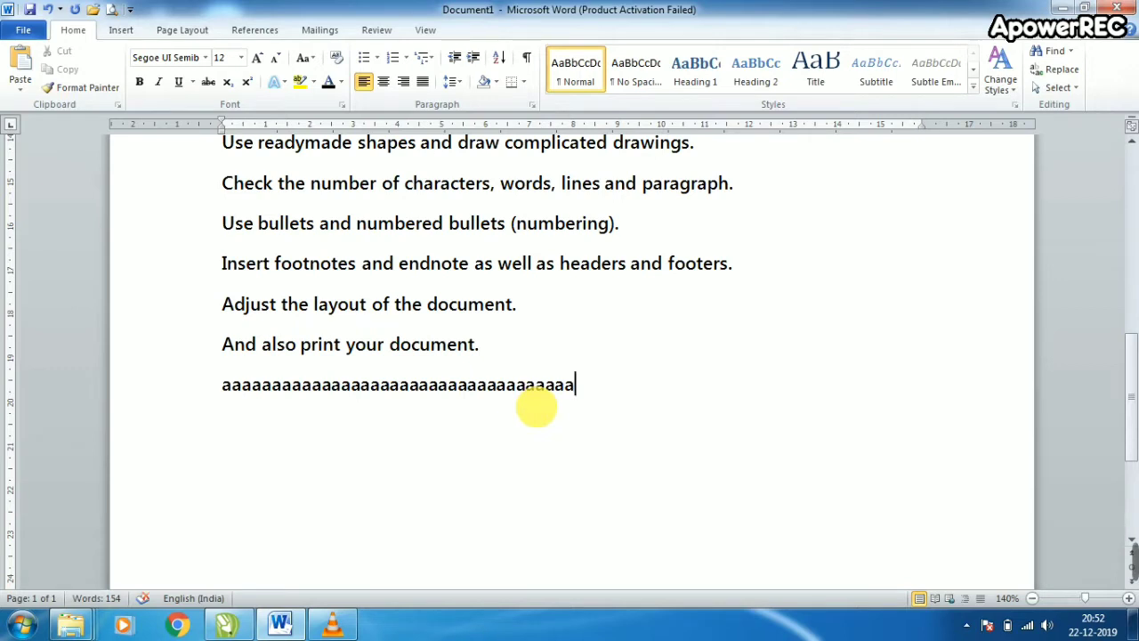
drag(552, 385, 574, 385)
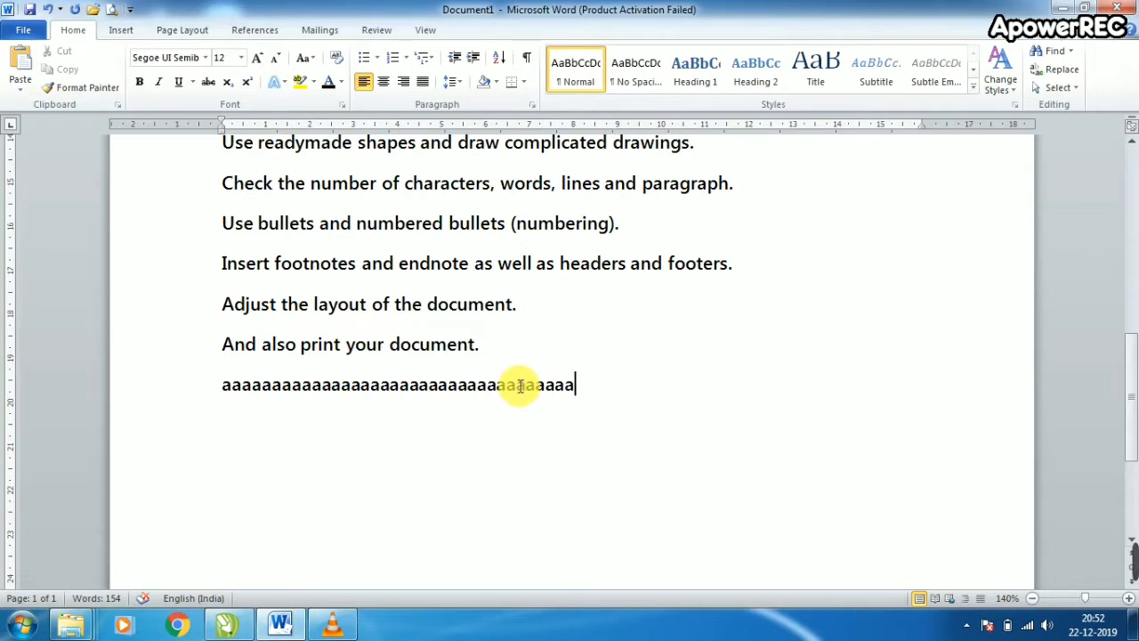
click(224, 385)
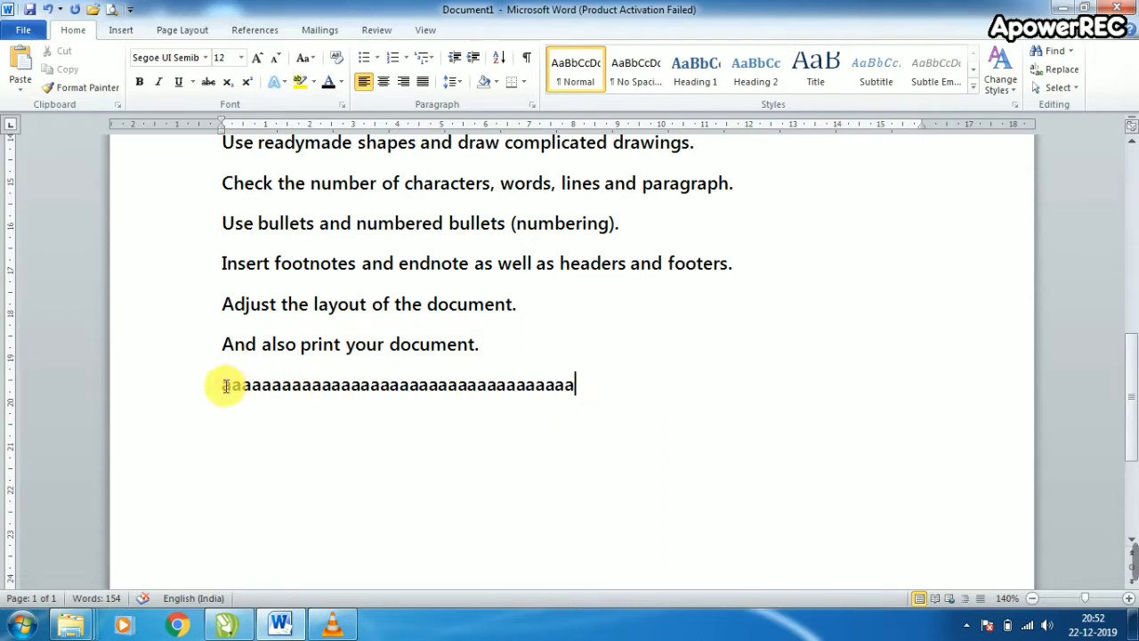
drag(574, 385, 212, 385)
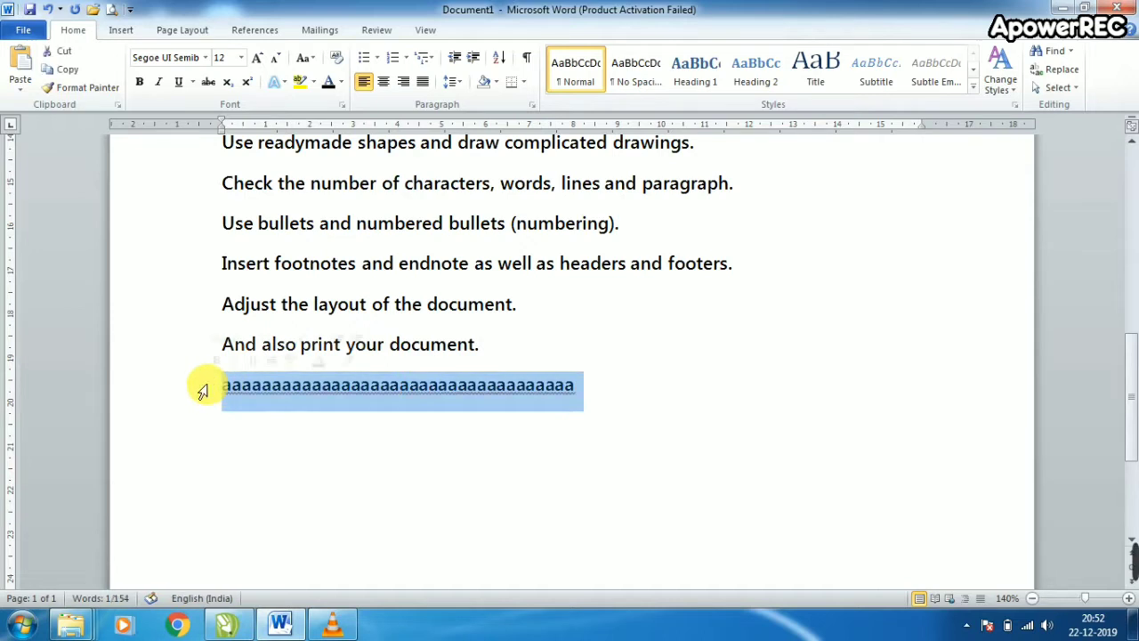
key(Delete)
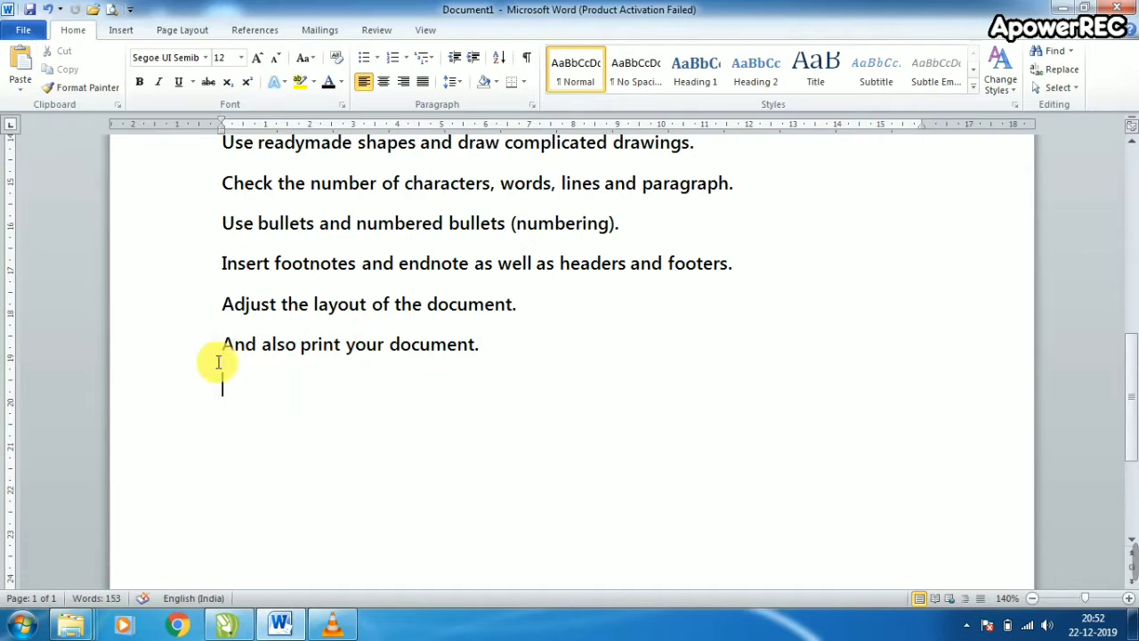
Start a 1) 2) 3) numbered list with a row of capital A's as item 1.
click(407, 54)
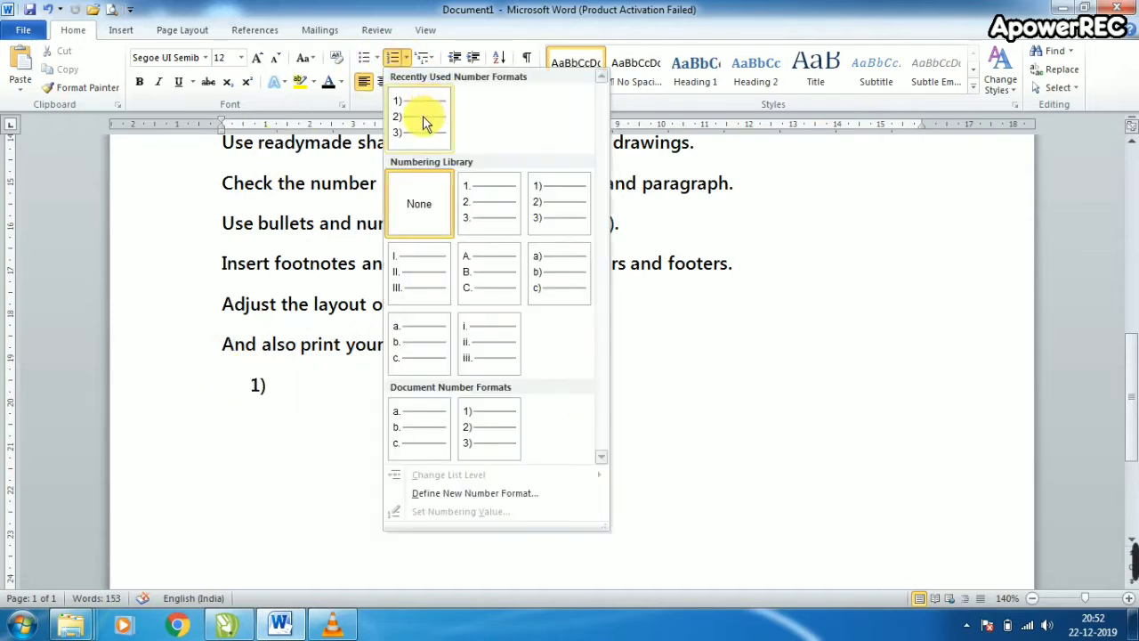
click(422, 116)
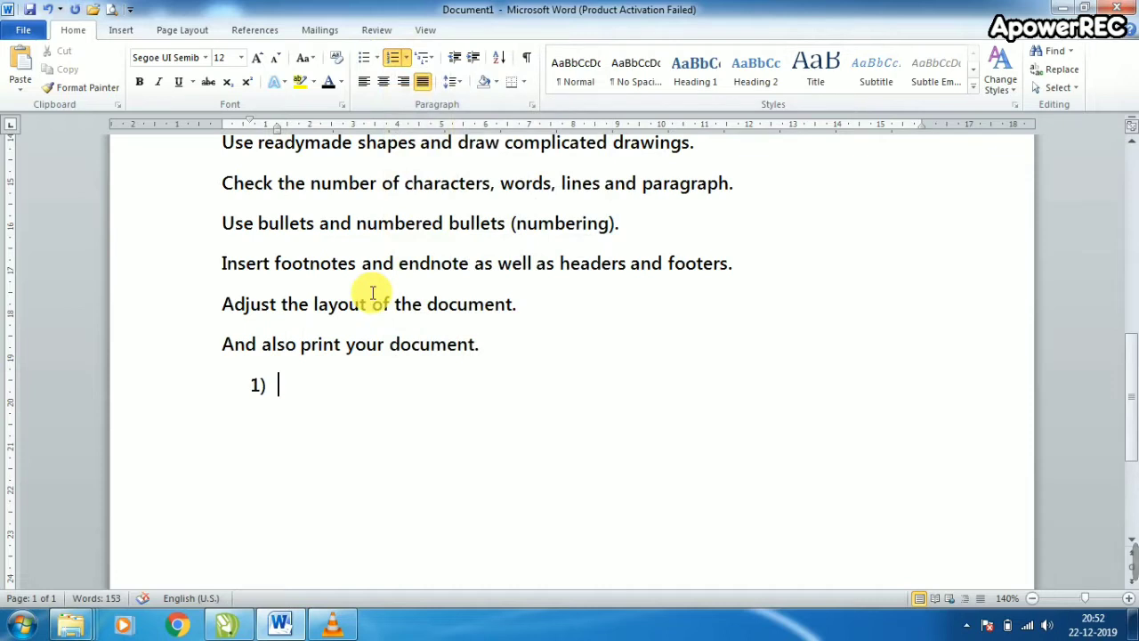
text(AAAAAAAAAAAAAAAAAAAAAAAA)
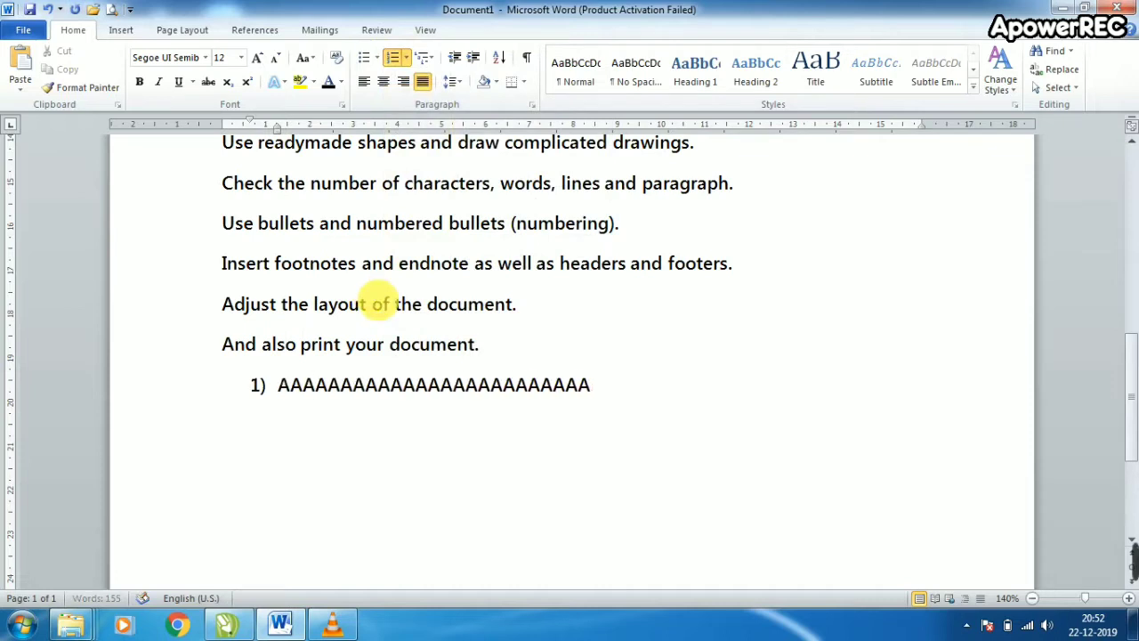
text(AAAAAA)
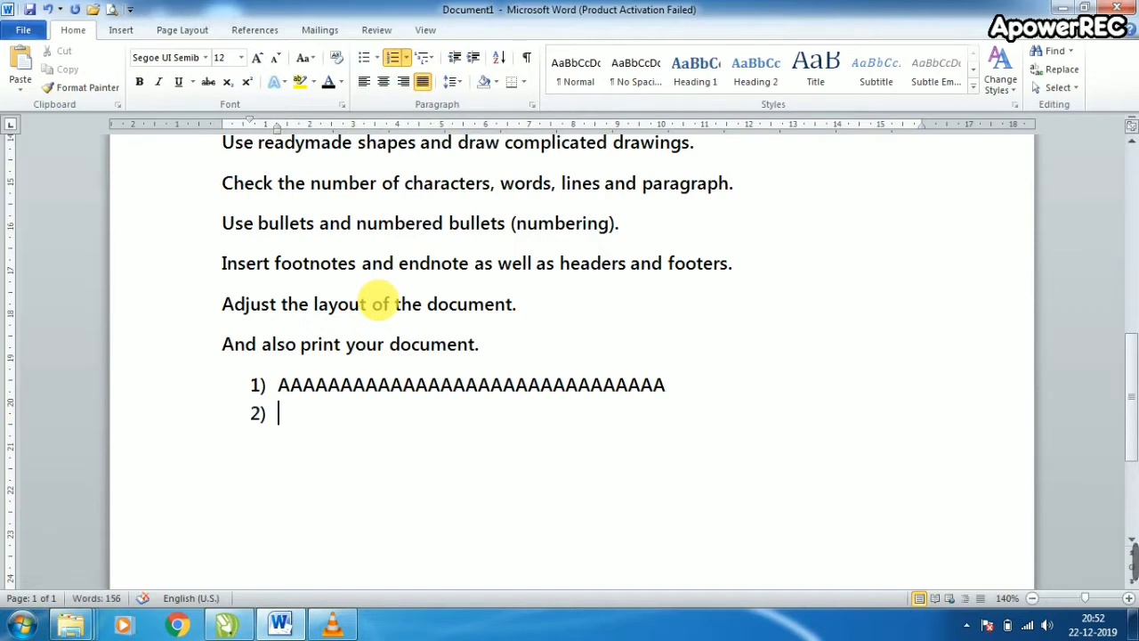
key(BackSpace)
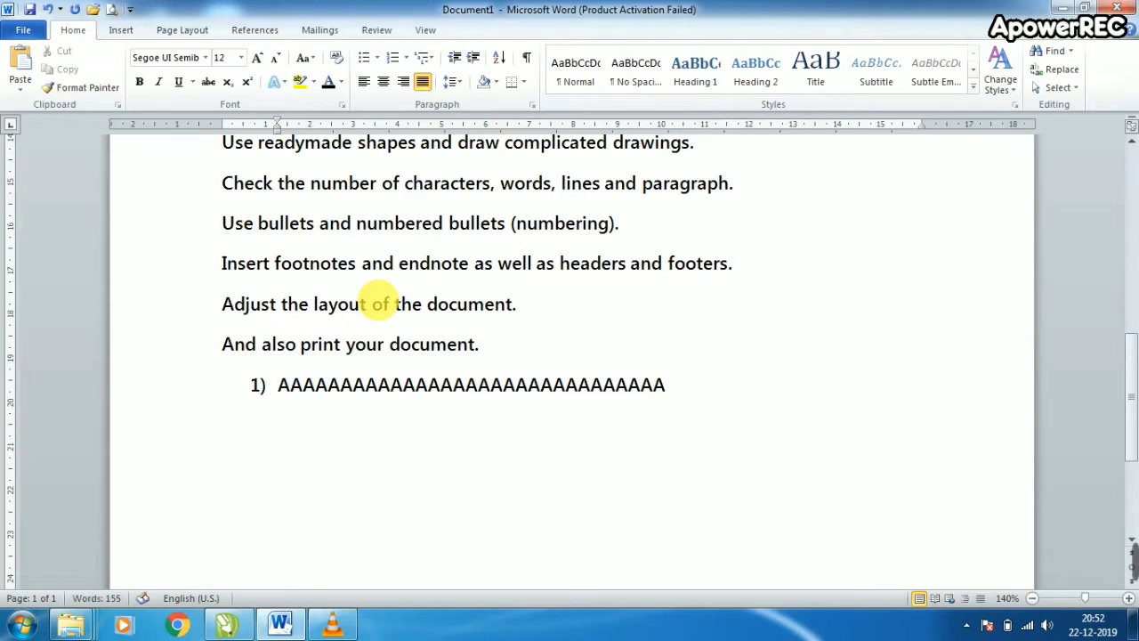
Add lettered sub-items a) to d): BBBBBB, CCCCCC, DDDDD and EEEEEEE under item 1.
click(405, 57)
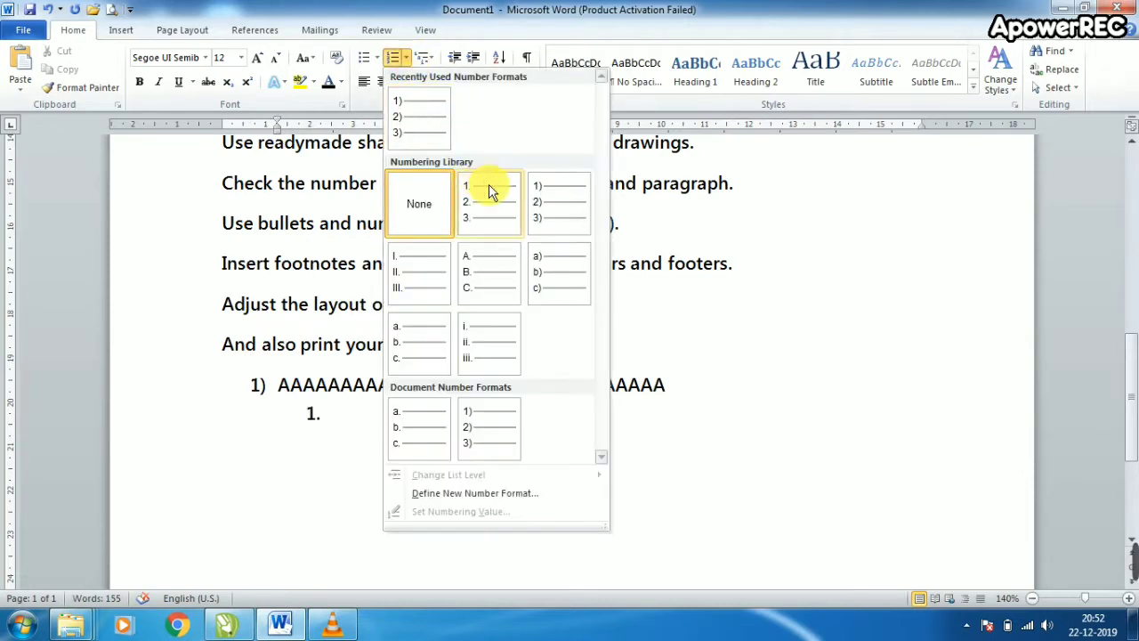
click(539, 272)
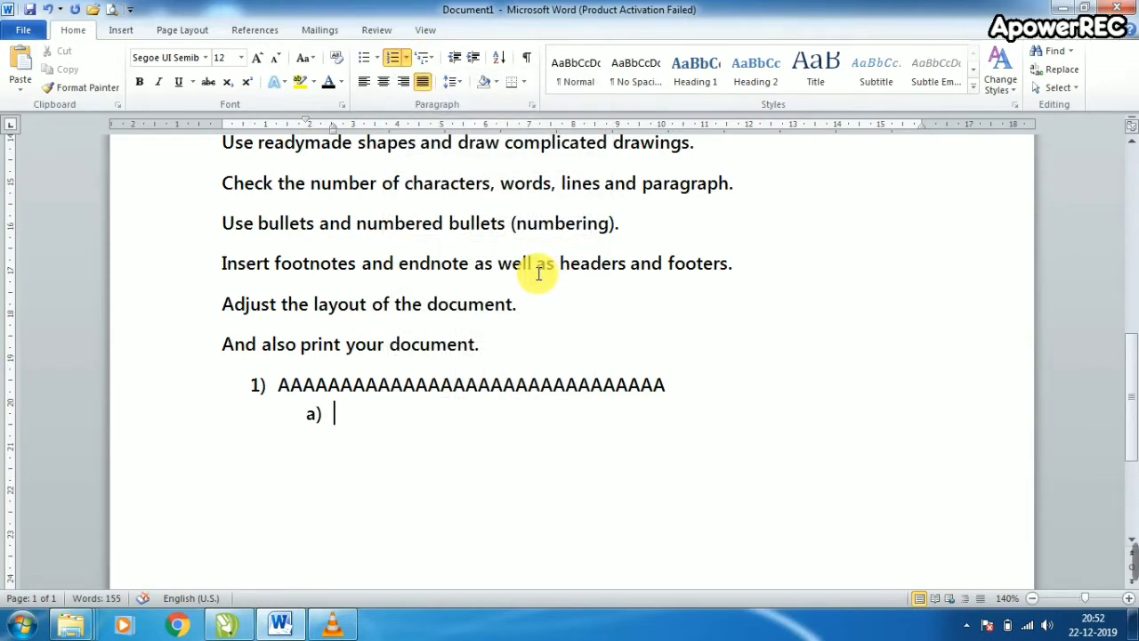
text(BBBBBB)
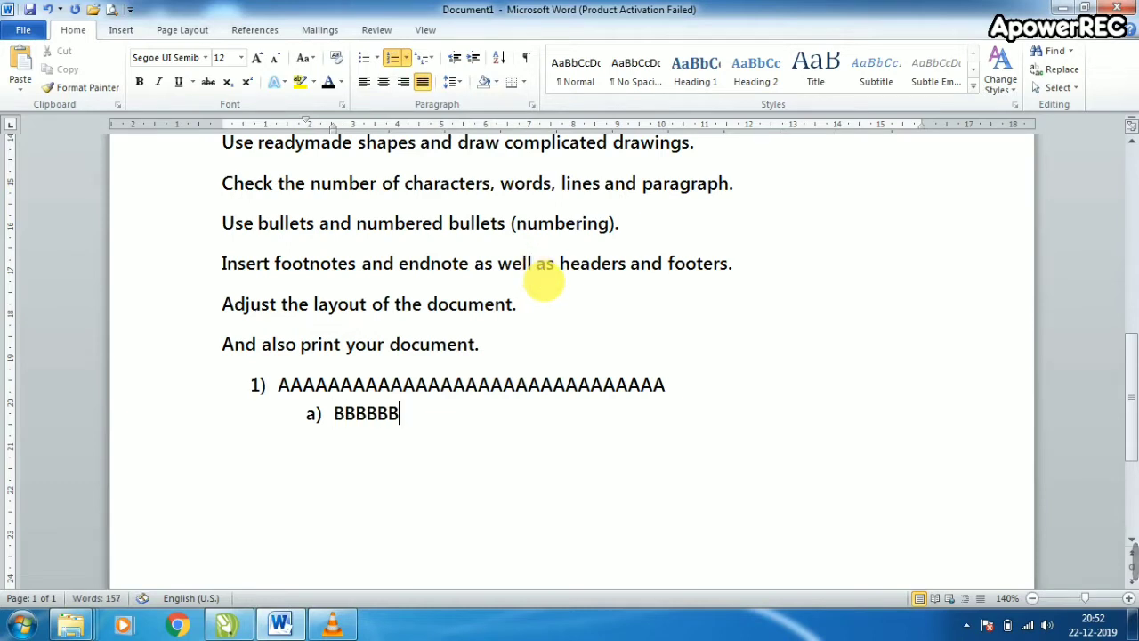
key(Return)
text(CCC )
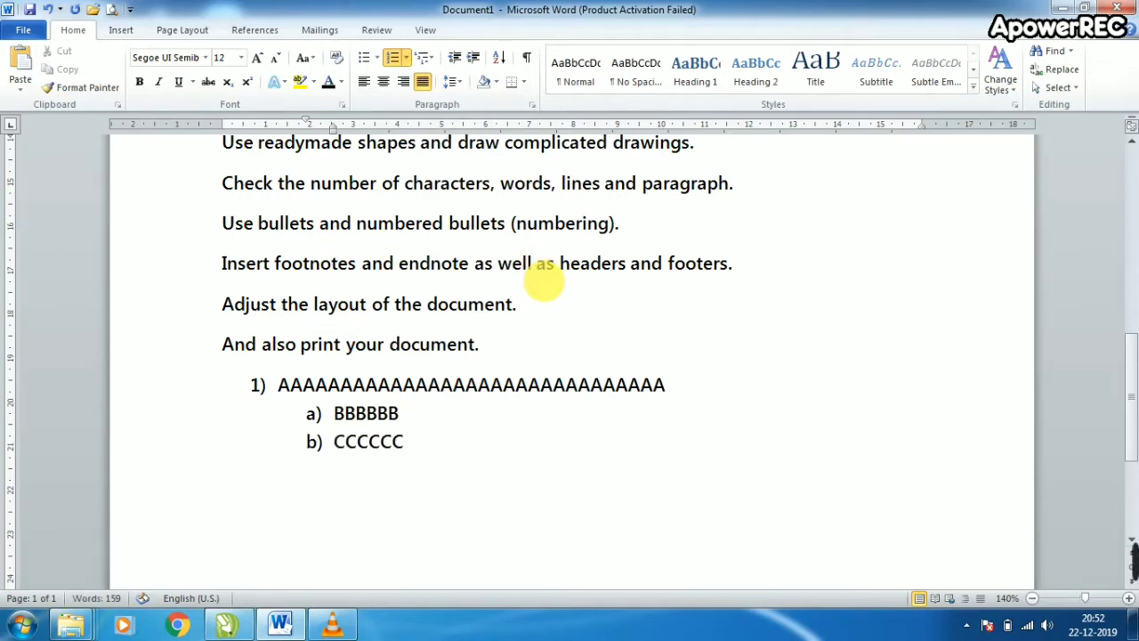
text(DDDDD)
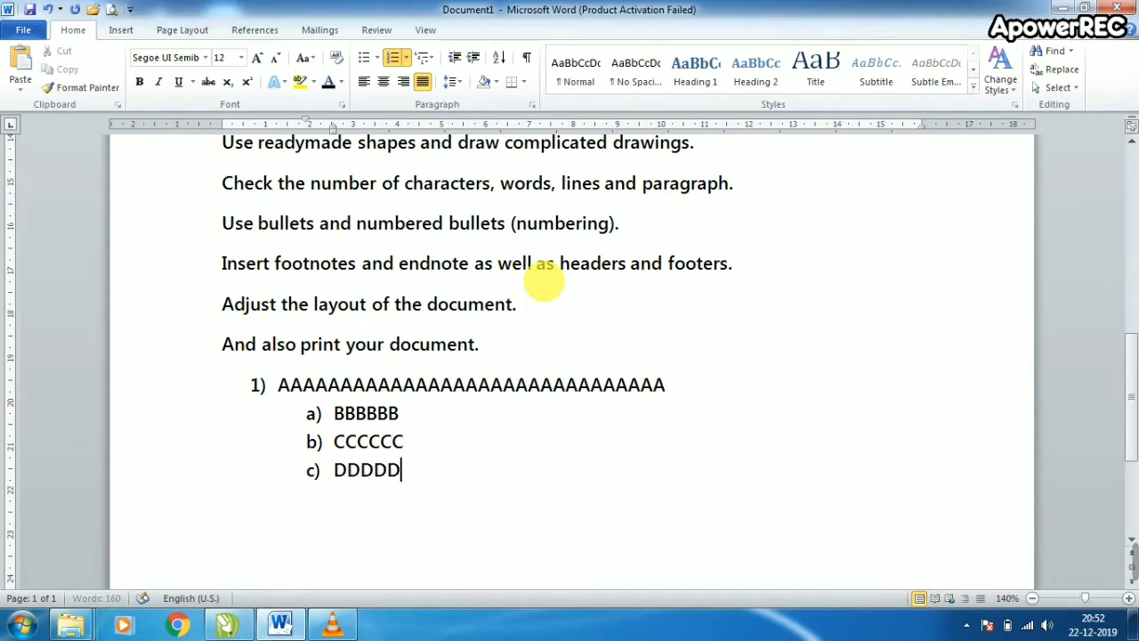
key(Return)
text(EEEEEEE)
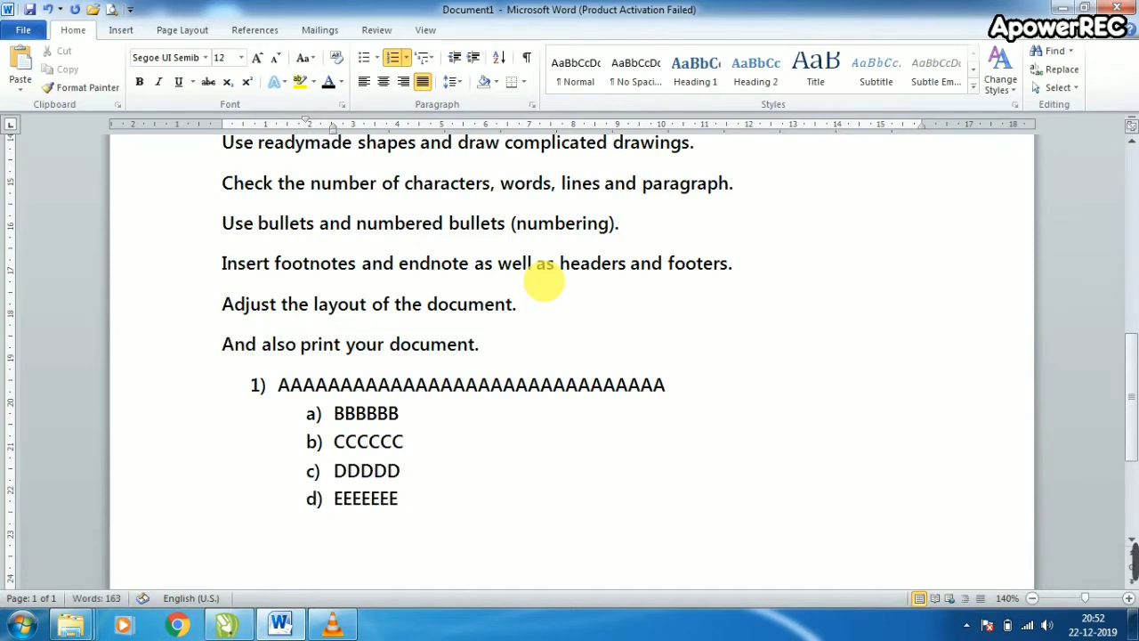
key(Return)
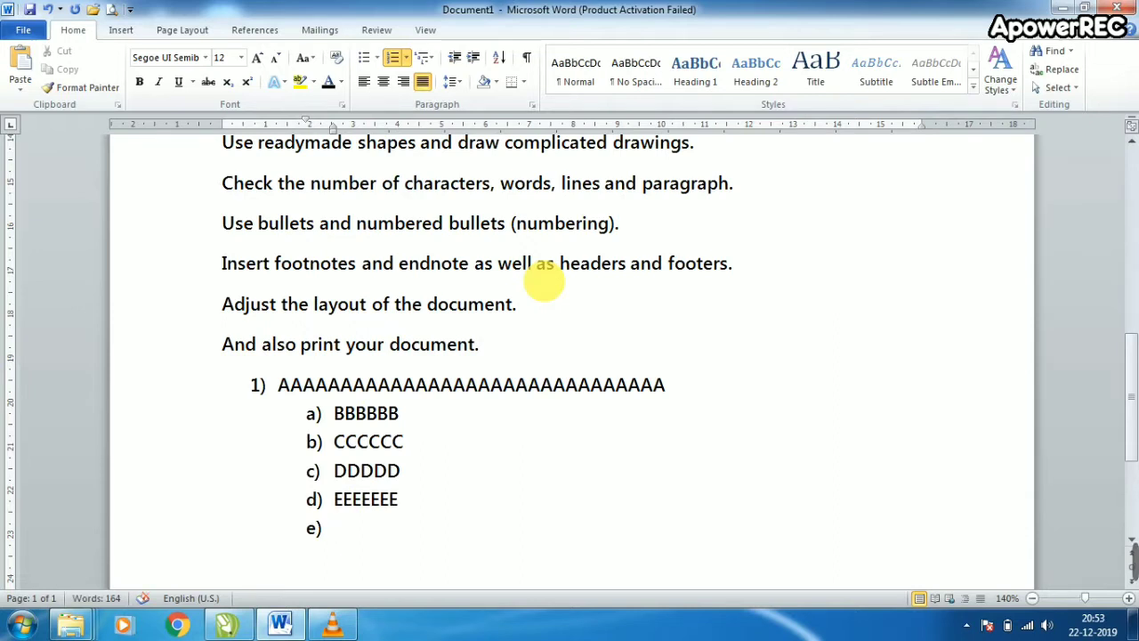
key(BackSpace)
key(BackSpace)
text(2)
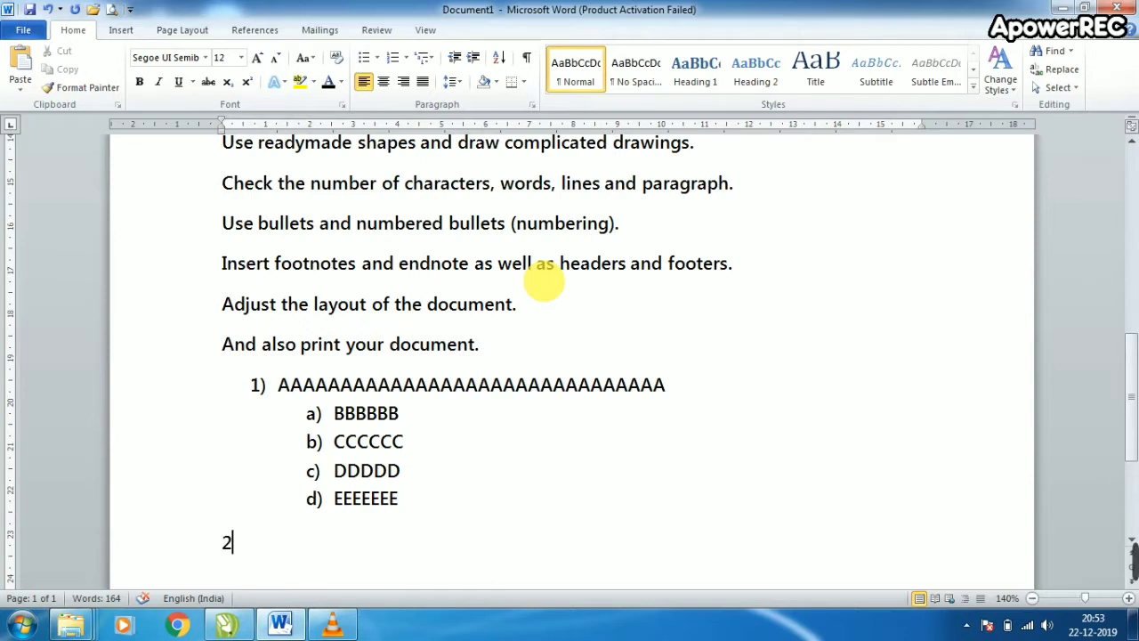
text())
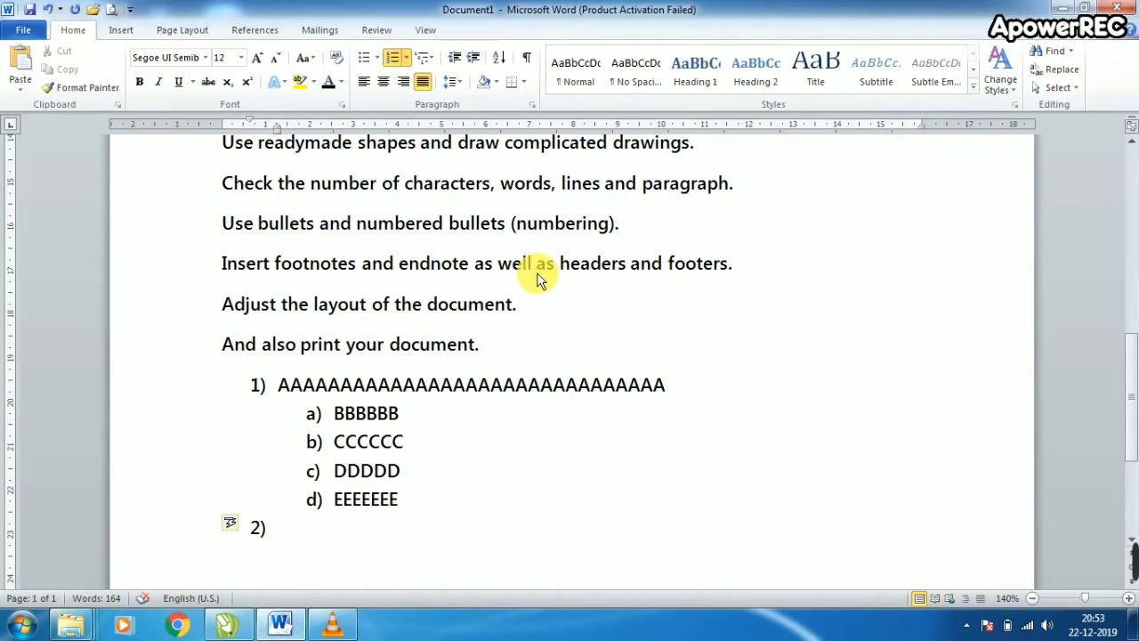
text( BBBBBBBBBBBBBBBBBBBBBBB)
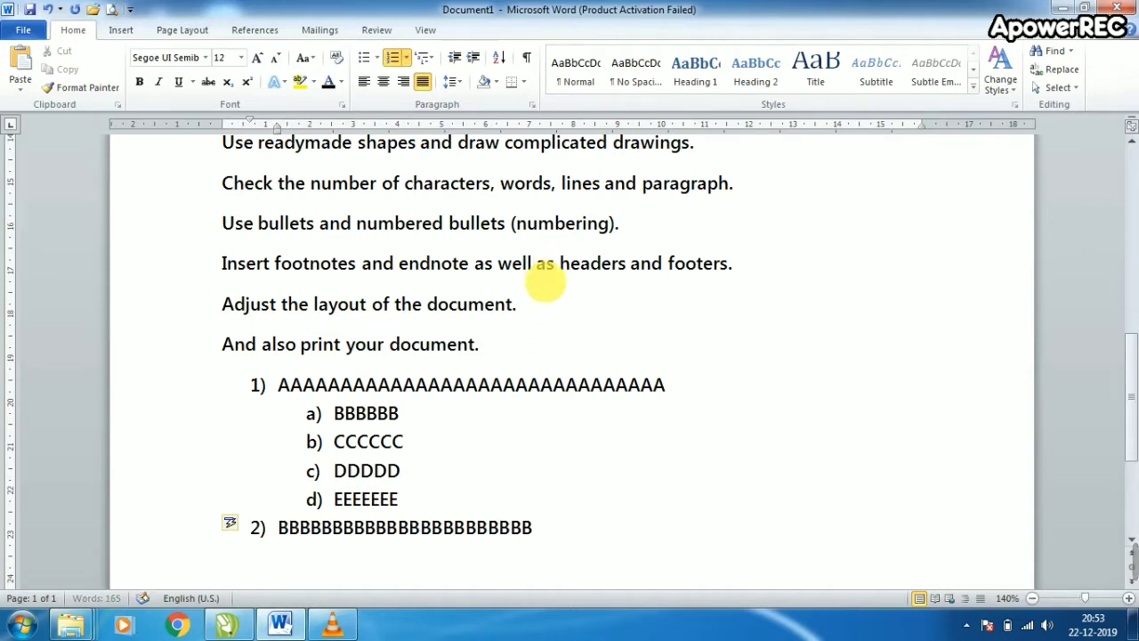
text(BBBBBBB)
Replace the mistyped B's in item 2) with capital A's and remove the empty 3).
key(BackSpace)
key(BackSpace)
key(BackSpace)
key(BackSpace)
key(BackSpace)
key(BackSpace)
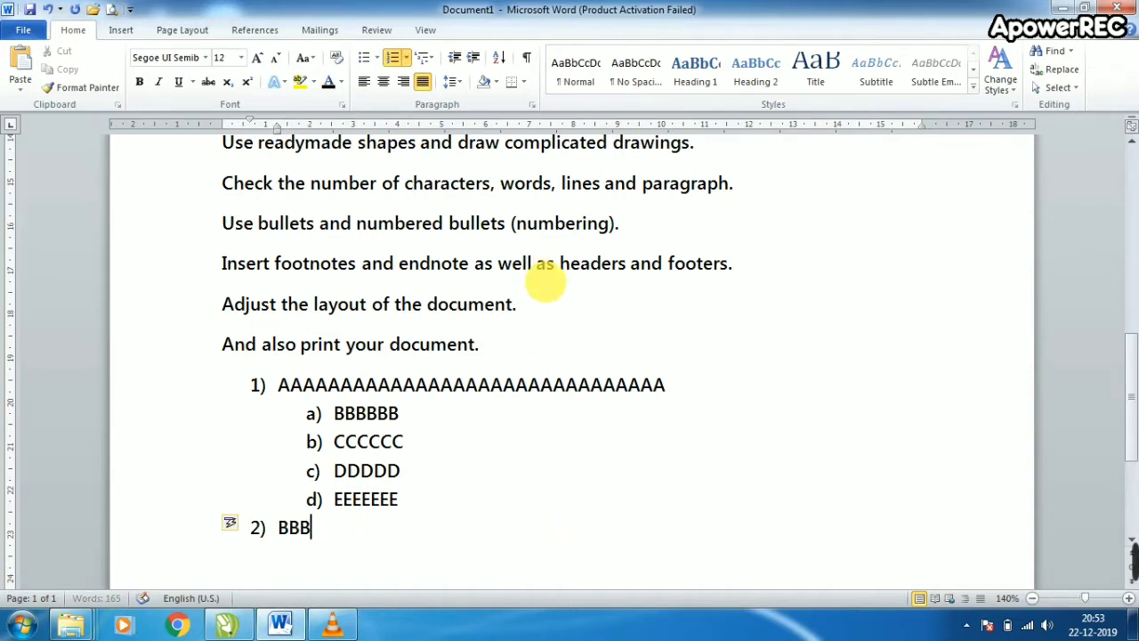
text(AAAAAAAAAAAAAAAAAAAAAAA)
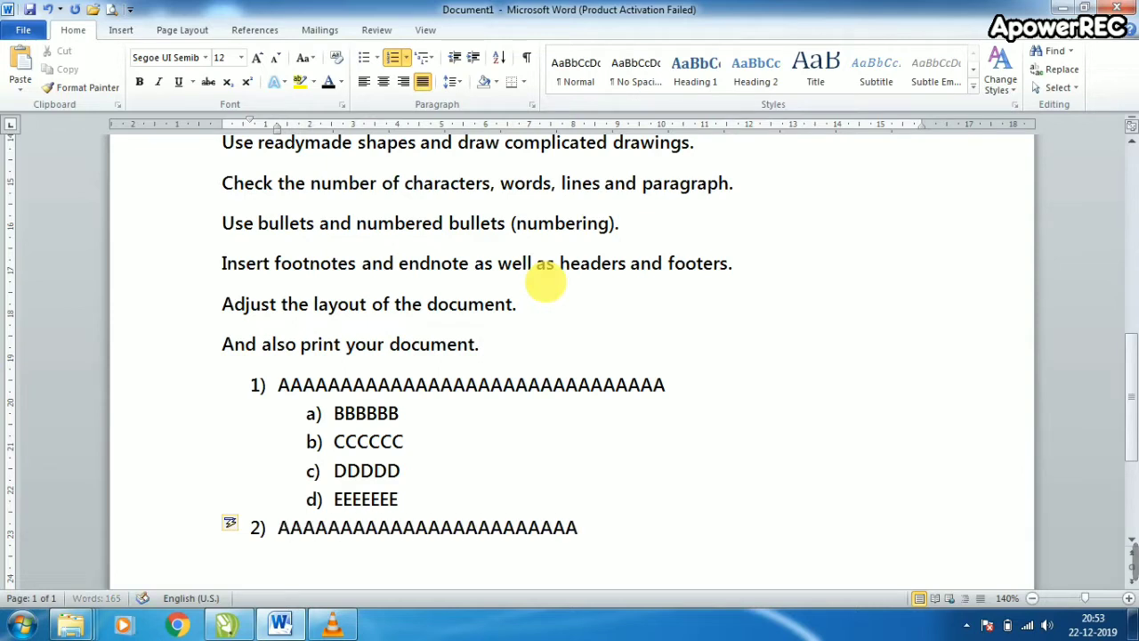
text(AAAAAAAAA)
key(Return)
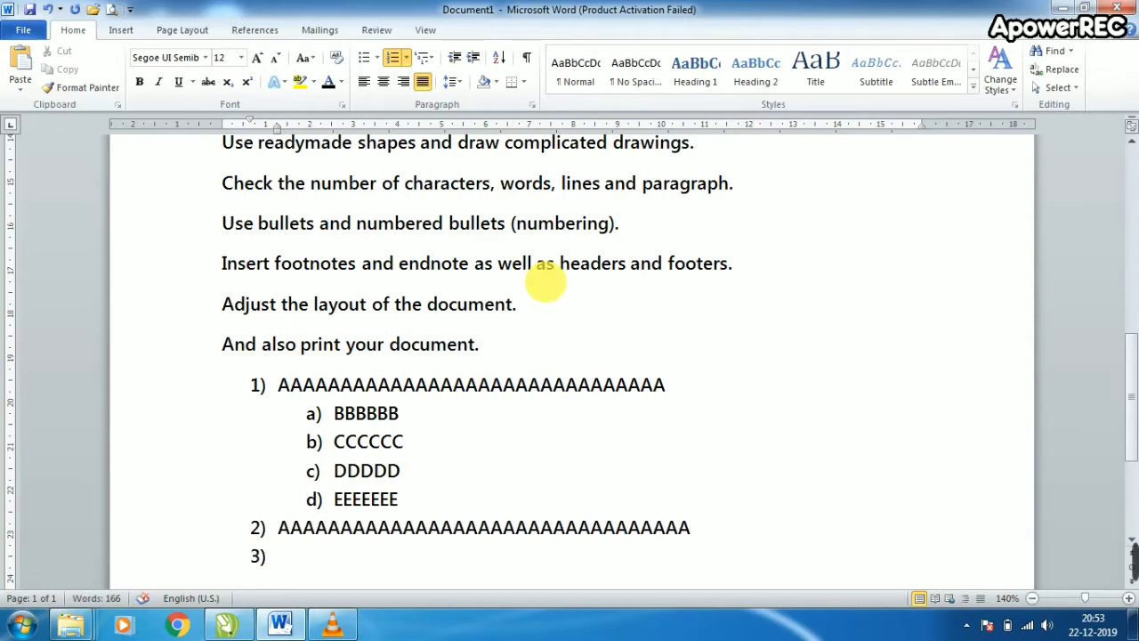
key(BackSpace)
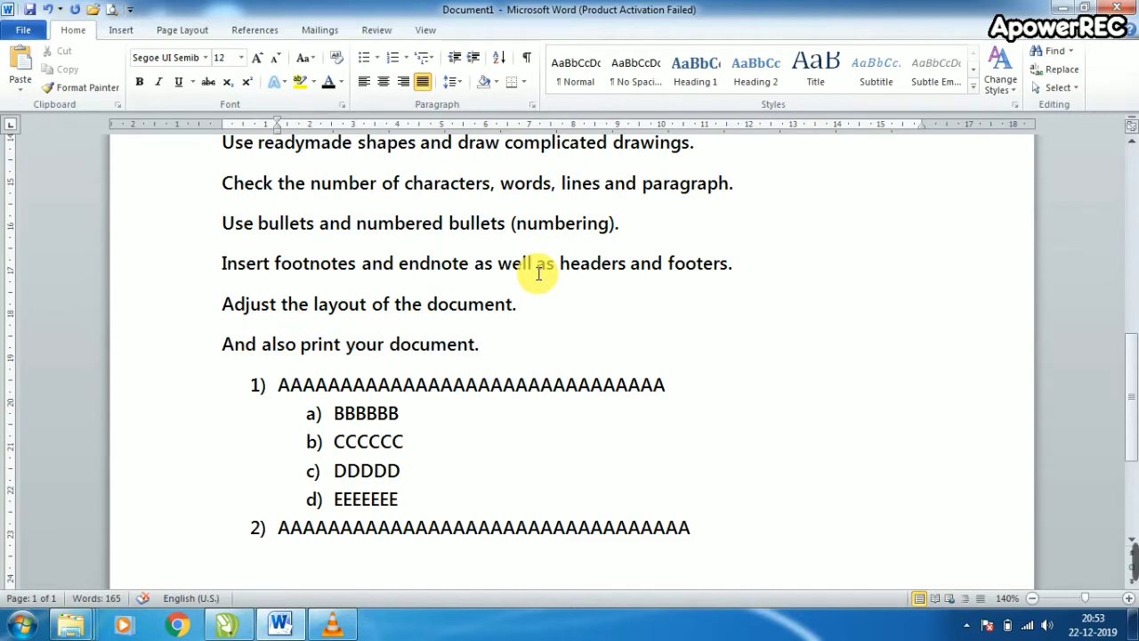
Apply a) b) c) lettering to the new line and type B's as sub-item a).
click(403, 57)
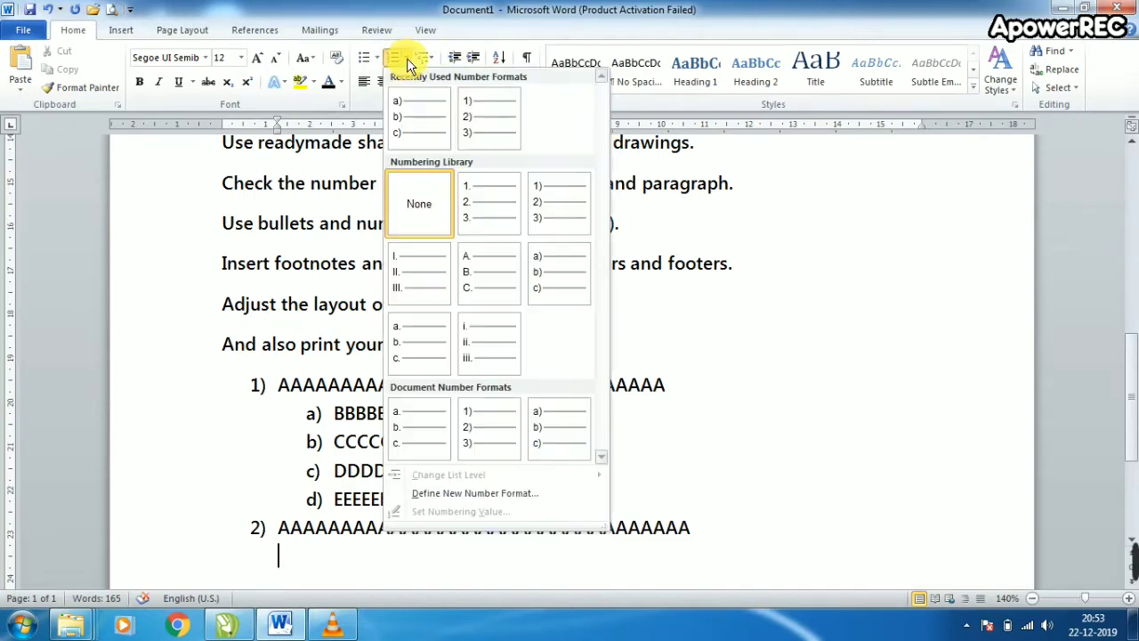
click(434, 121)
text(BBBBBBBBBBBB)
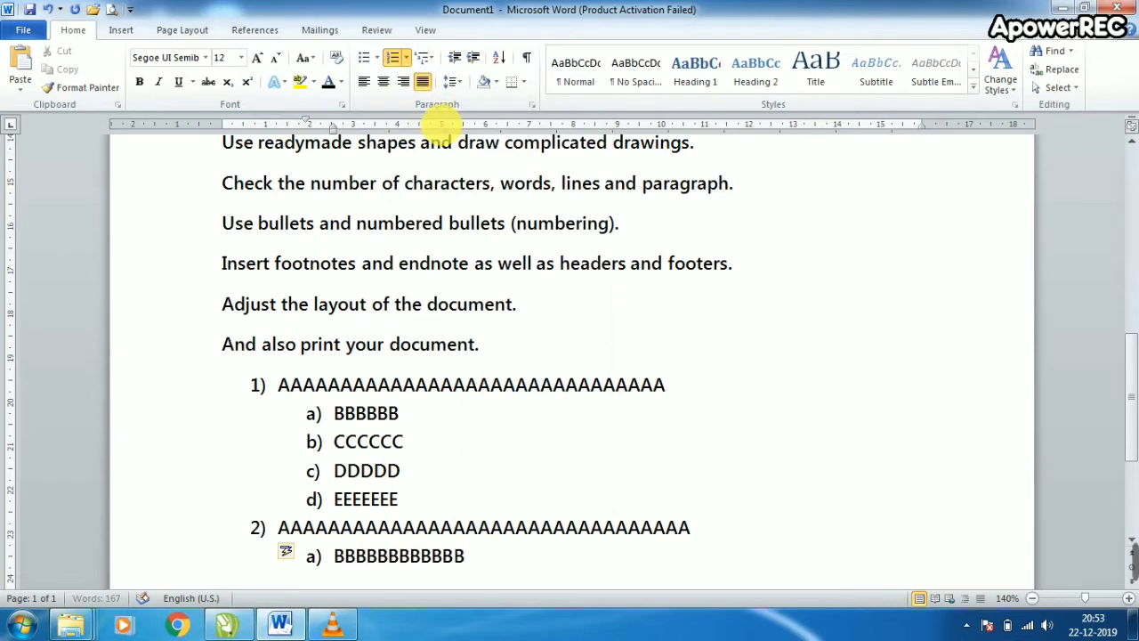
key(BackSpace)
key(BackSpace)
key(BackSpace)
key(Return)
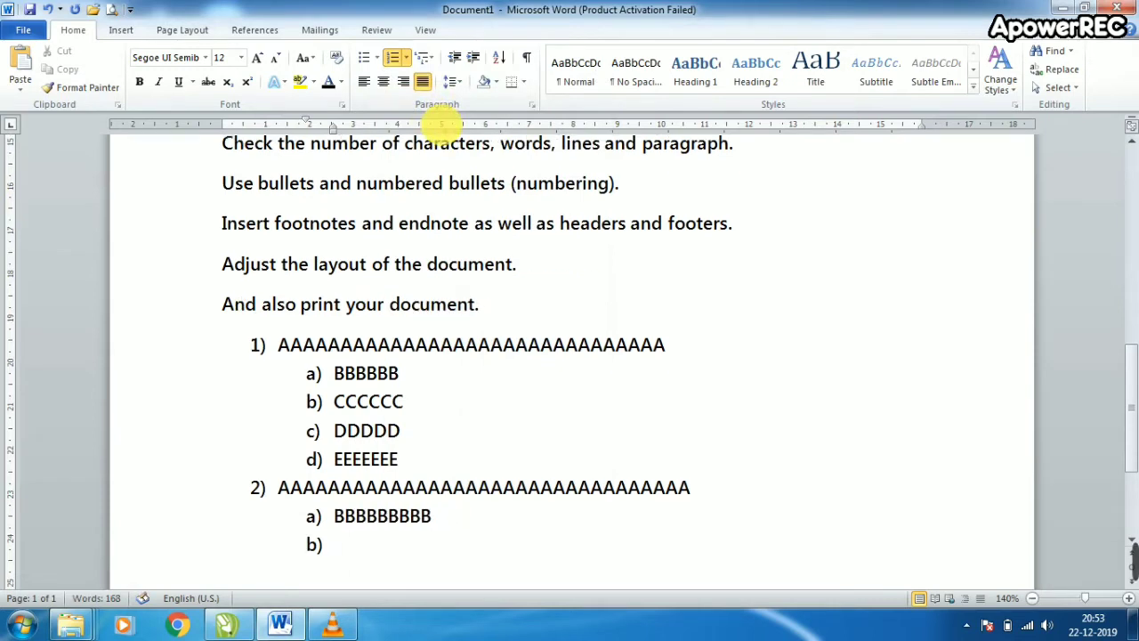
Add sub-items b) of C's, c) of D's and d) of E's, starting an empty e).
text(CCCCCCCCC)
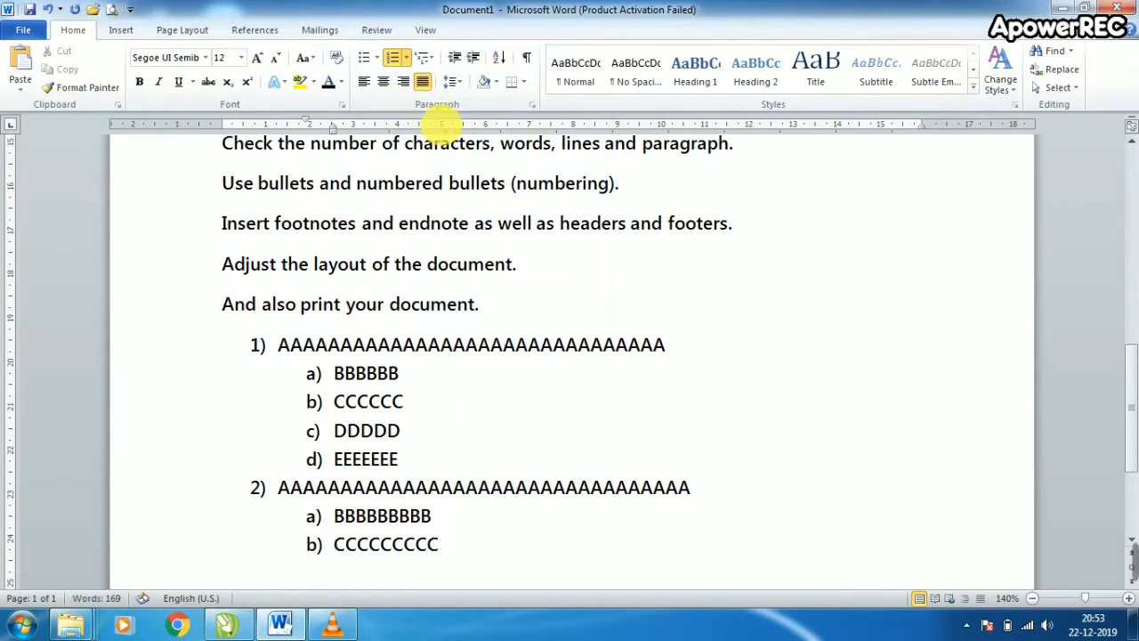
key(BackSpace)
key(Return)
text(DDD)
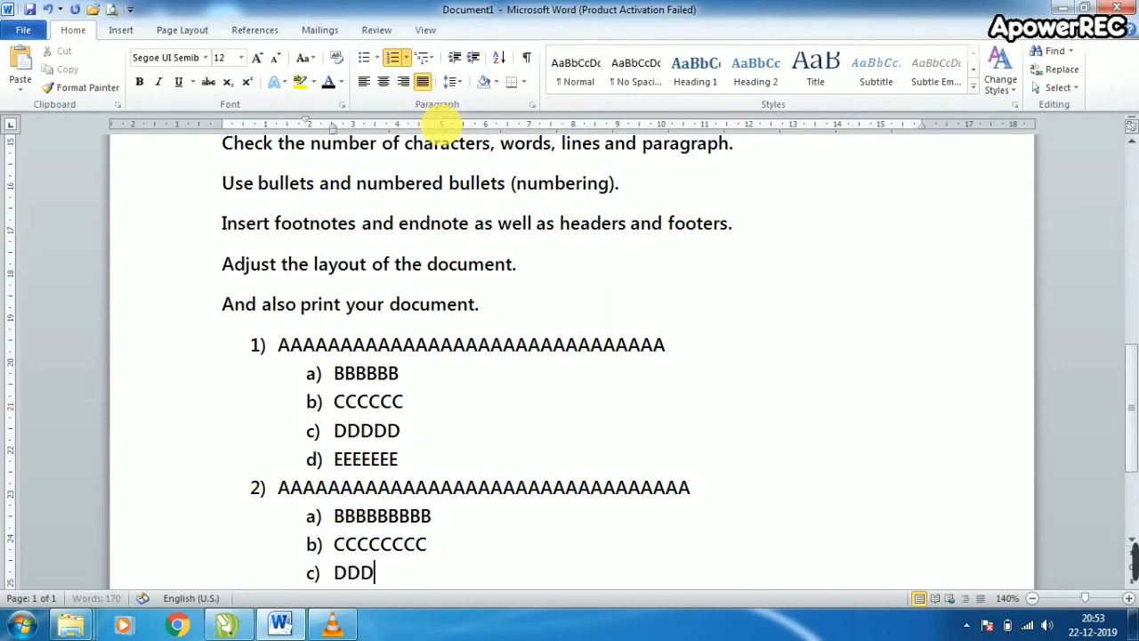
text(DDDD)
key(Return)
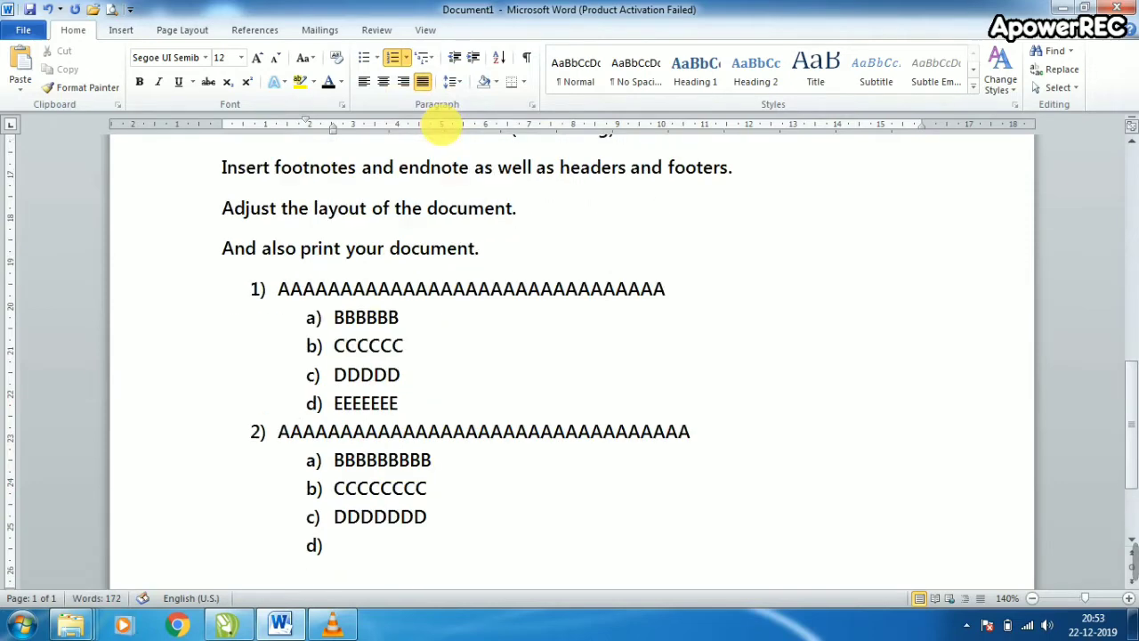
text(EEEEEEE)
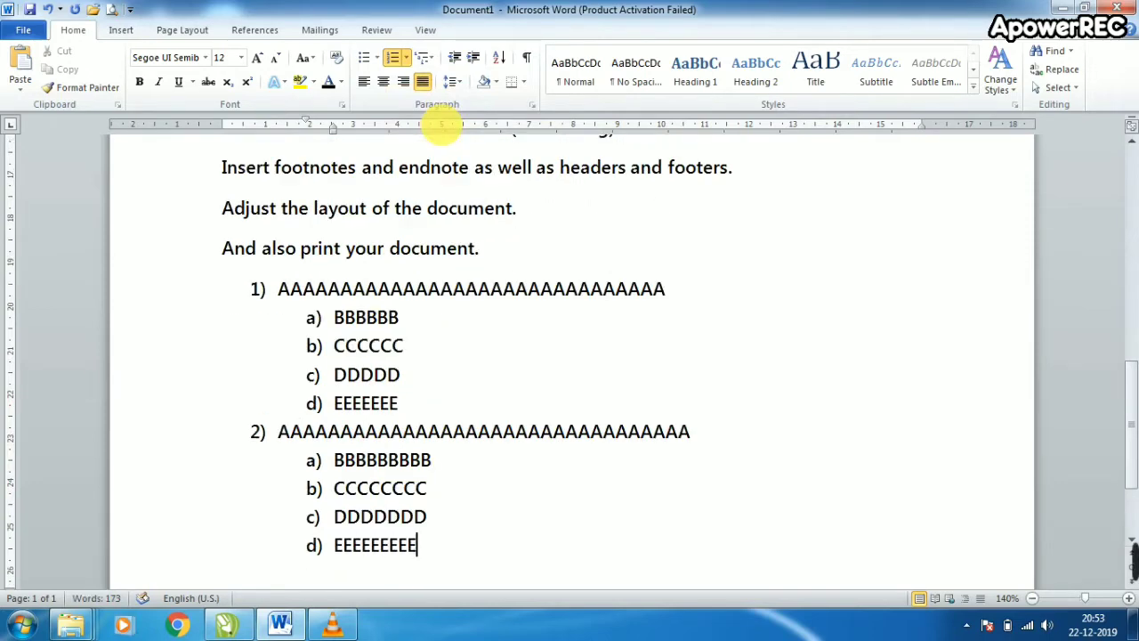
text(E)
key(Return)
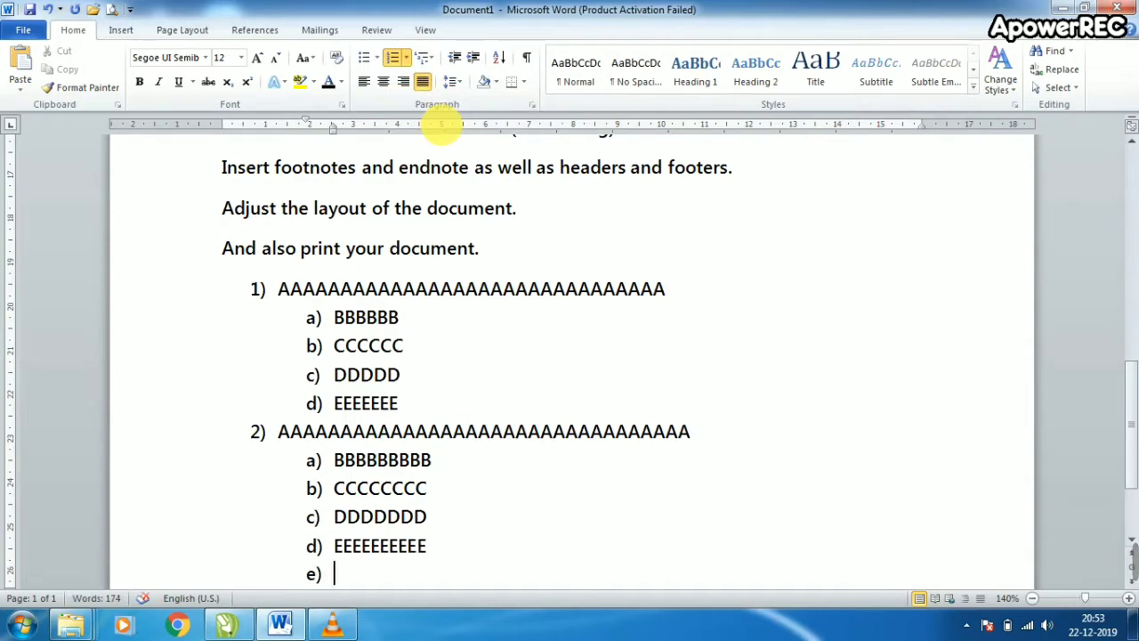
scroll(502, 374, down, 1)
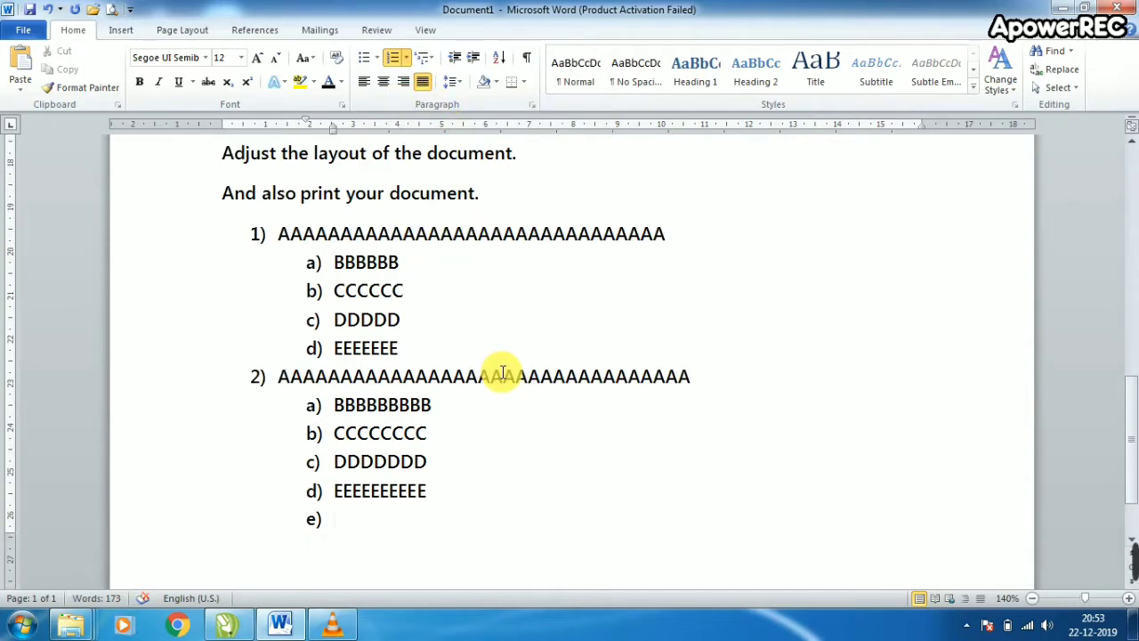
Remove the empty e) item and add an unnumbered line after d).
scroll(503, 374, down, 1)
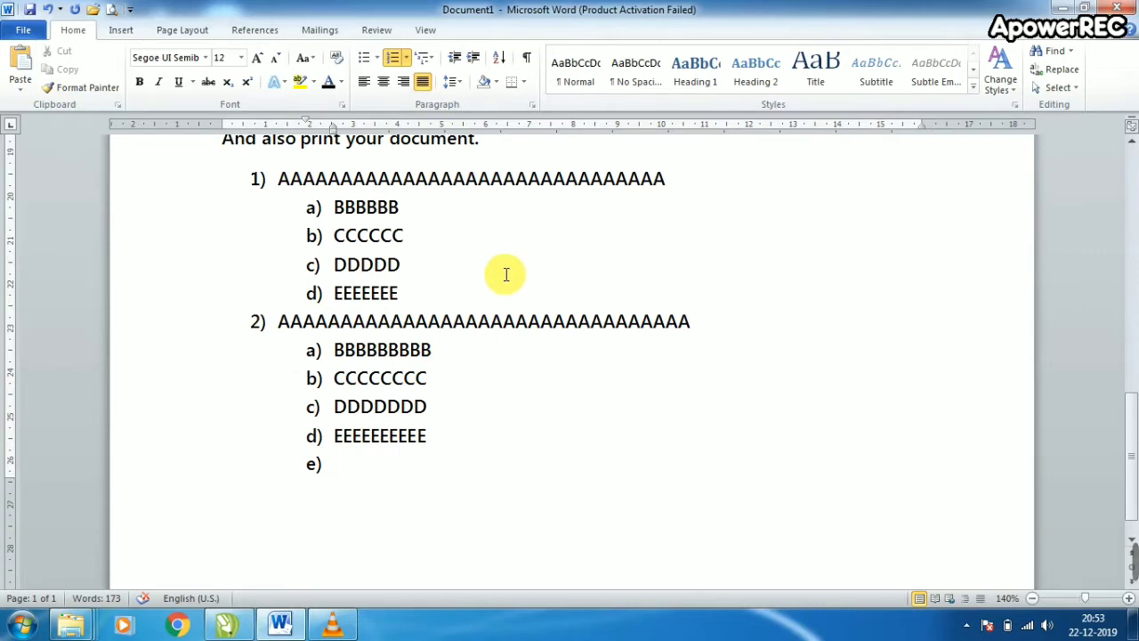
key(BackSpace)
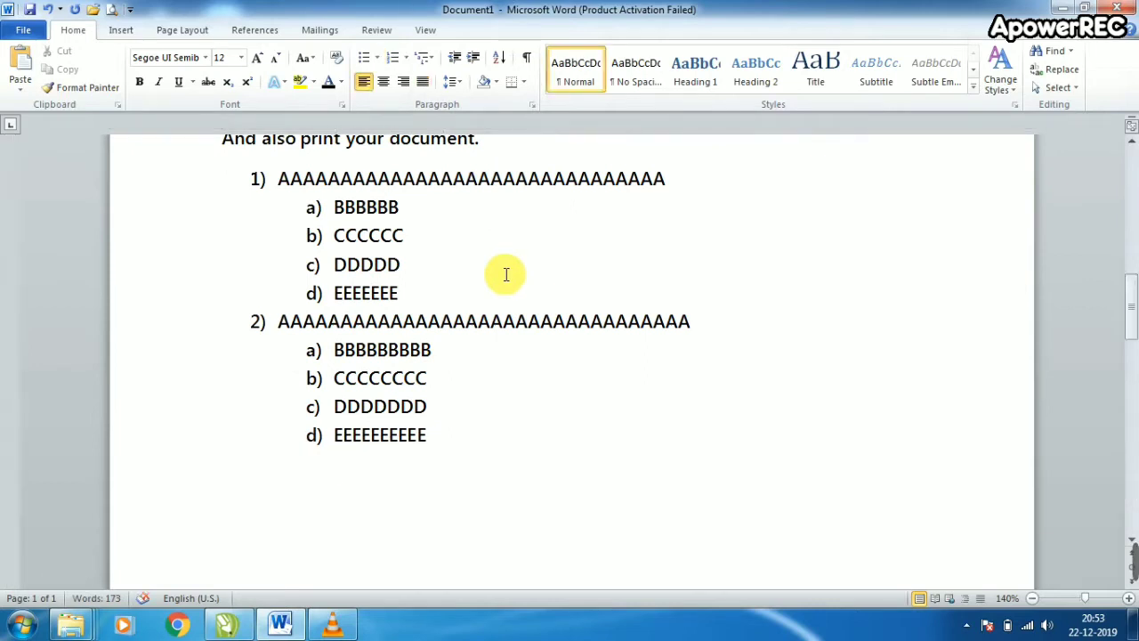
click(445, 441)
key(Return)
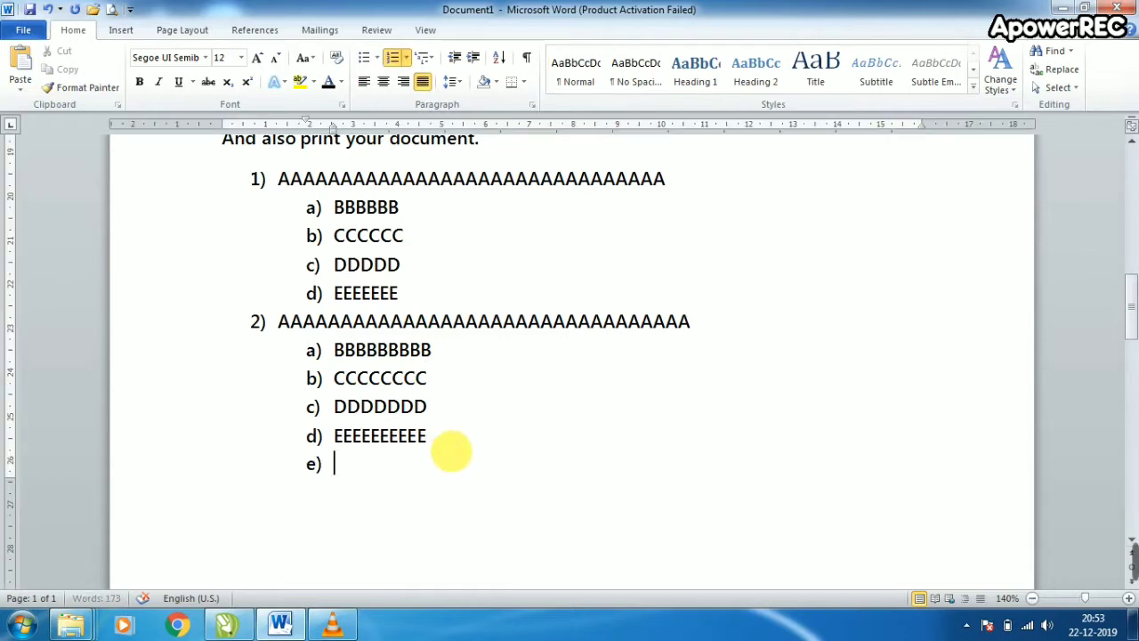
key(BackSpace)
key(BackSpace)
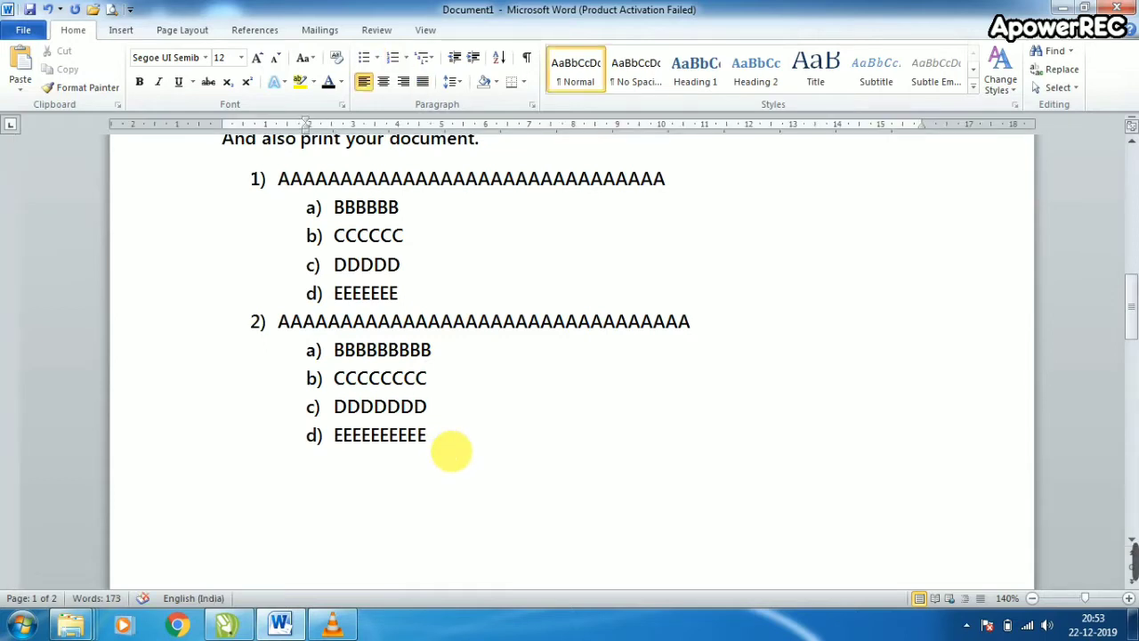
Insert a page break and leave a blank unnumbered line on page 2.
key(ctrl+Return)
text(3)
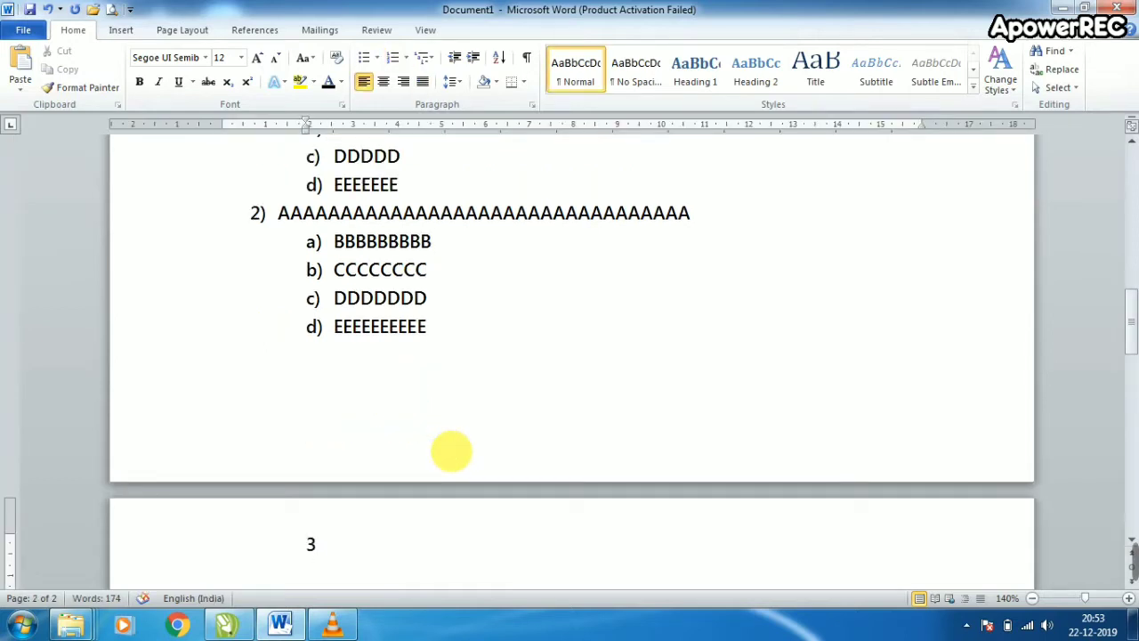
text())
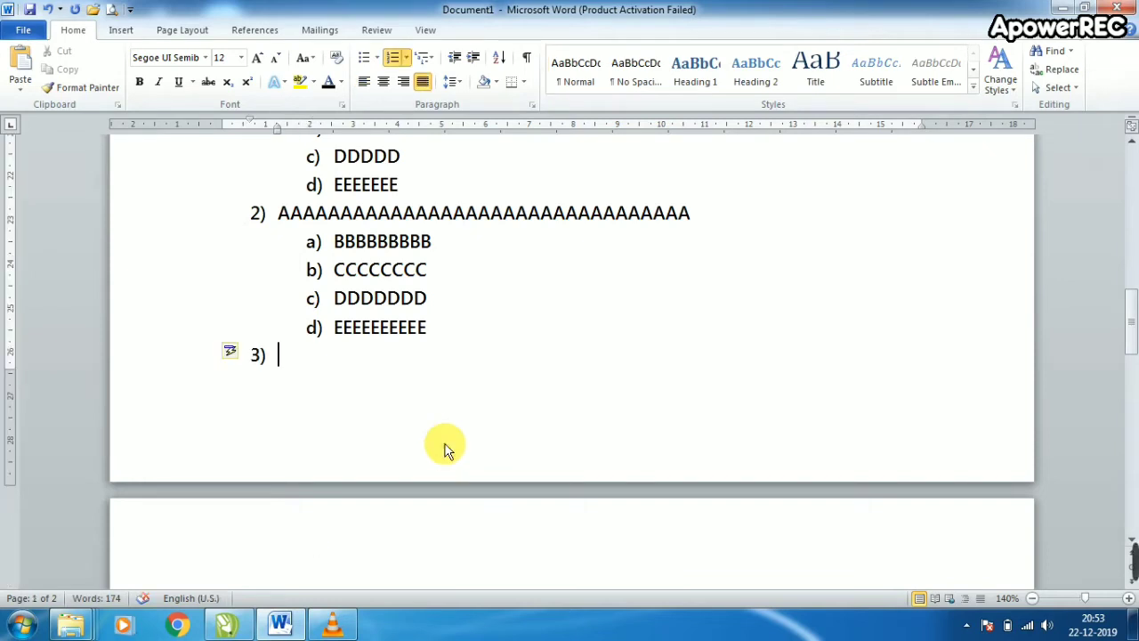
key(BackSpace)
key(ctrl+Return)
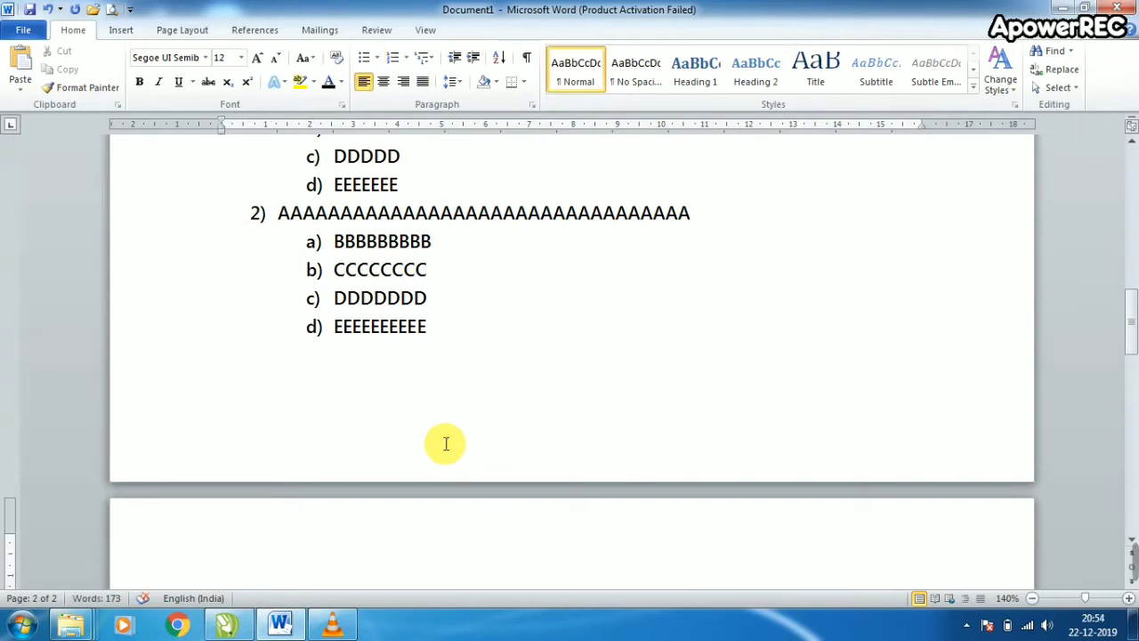
scroll(499, 444, down, 3)
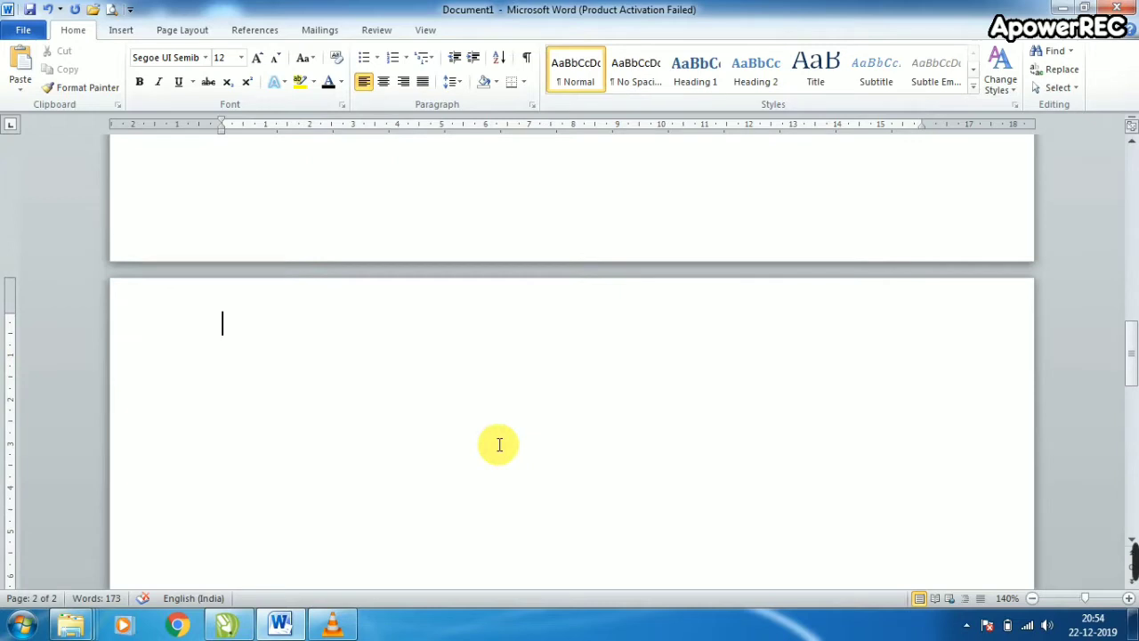
key(Return)
Apply I. II. III. numbering with item I. of A's, item II. B and an empty III.
click(407, 61)
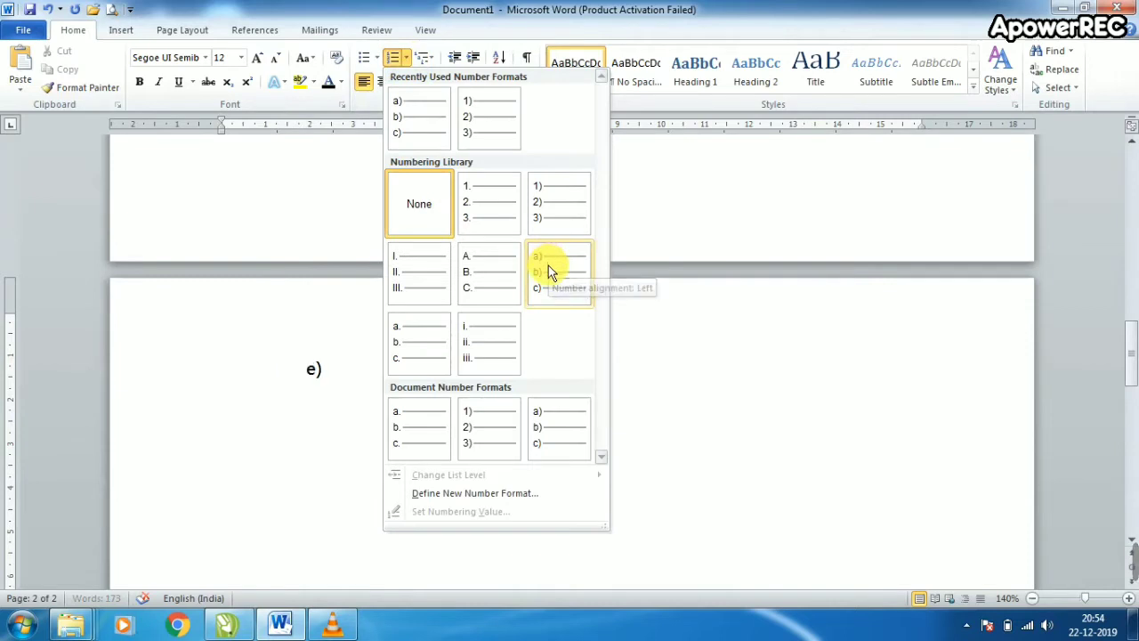
click(404, 305)
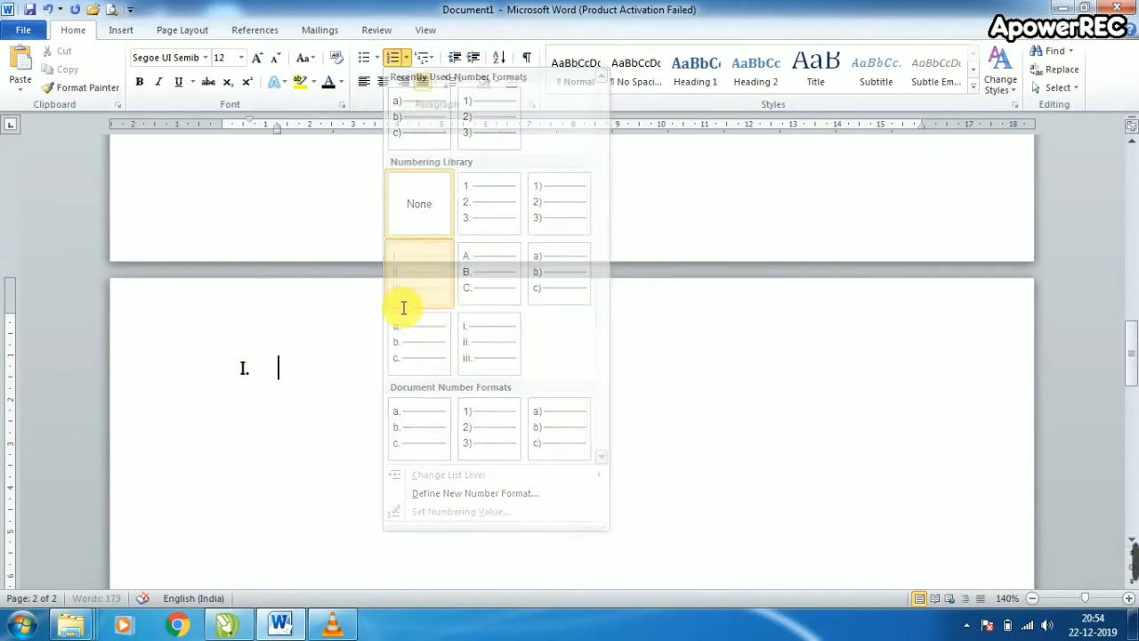
text(A)
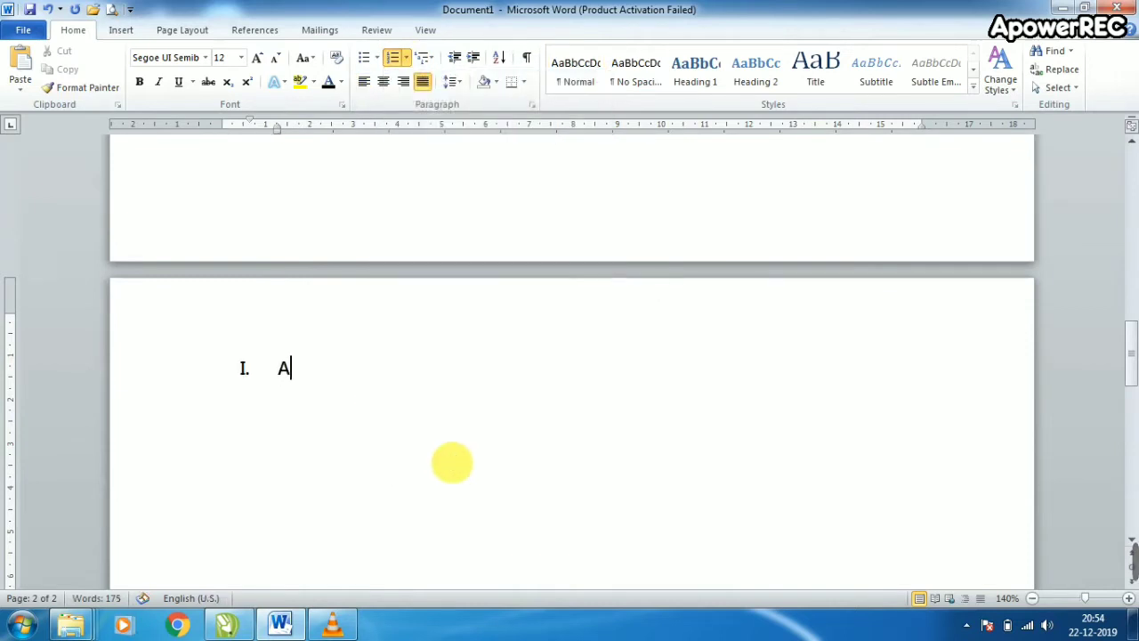
text(AAAAAAAAAAAAAAAAAAAAA)
key(Return)
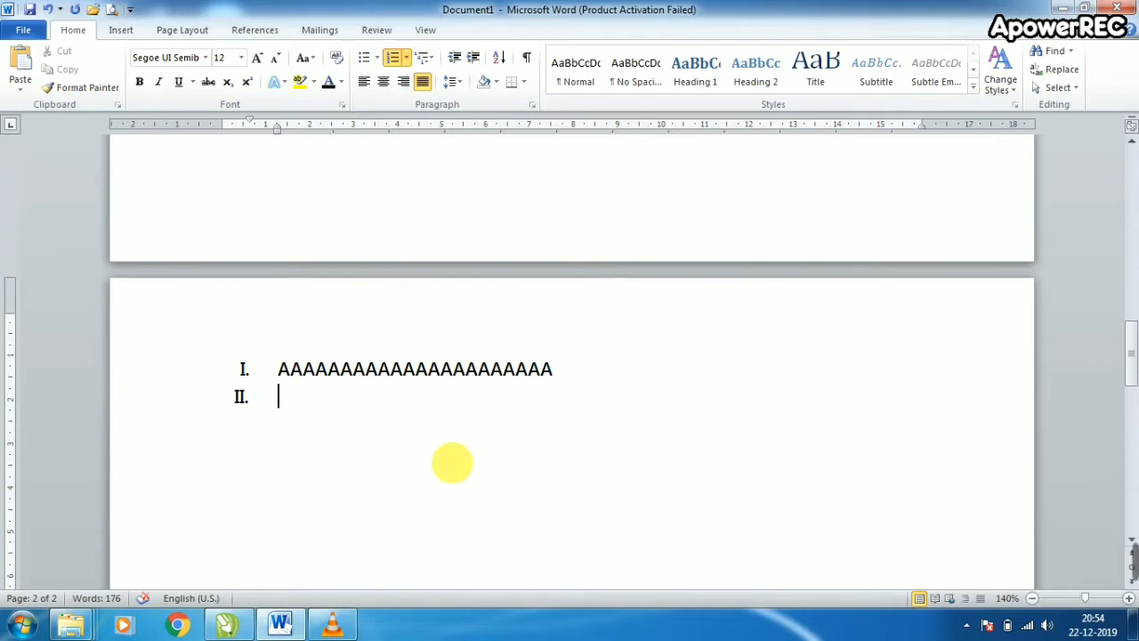
text(B)
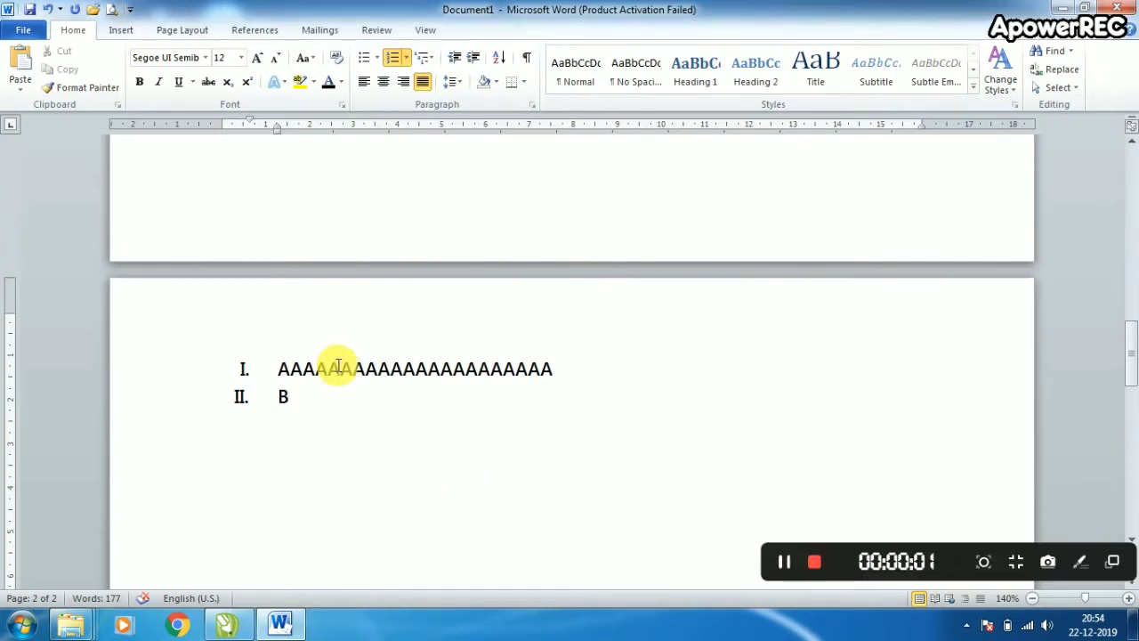
text(BBBBBB)
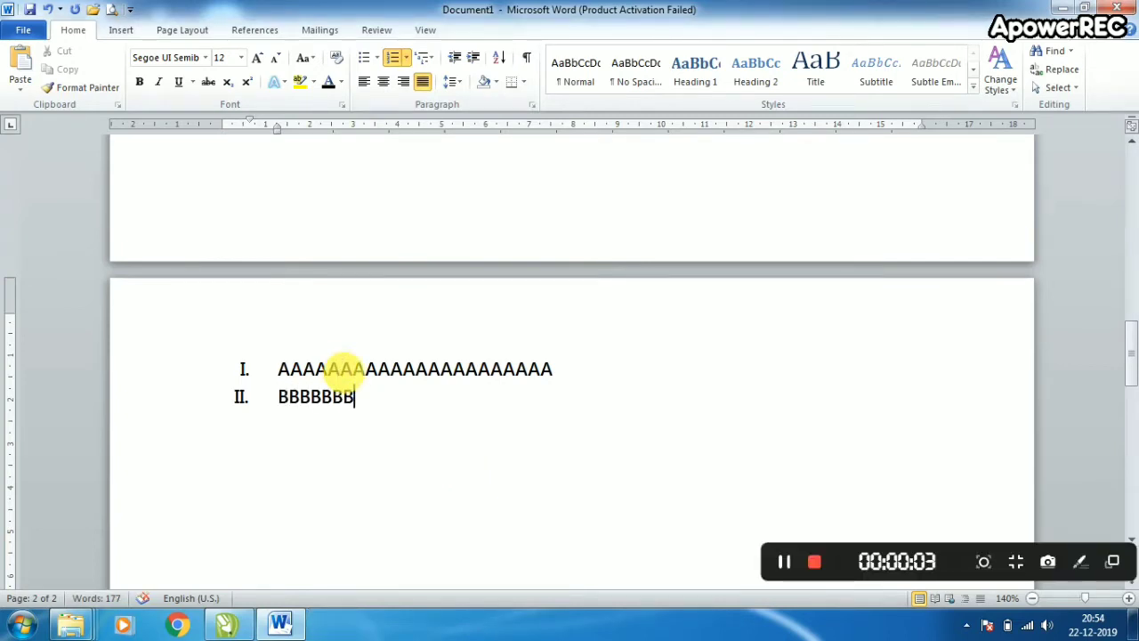
key(BackSpace)
key(BackSpace)
key(BackSpace)
key(BackSpace)
key(BackSpace)
key(BackSpace)
key(Return)
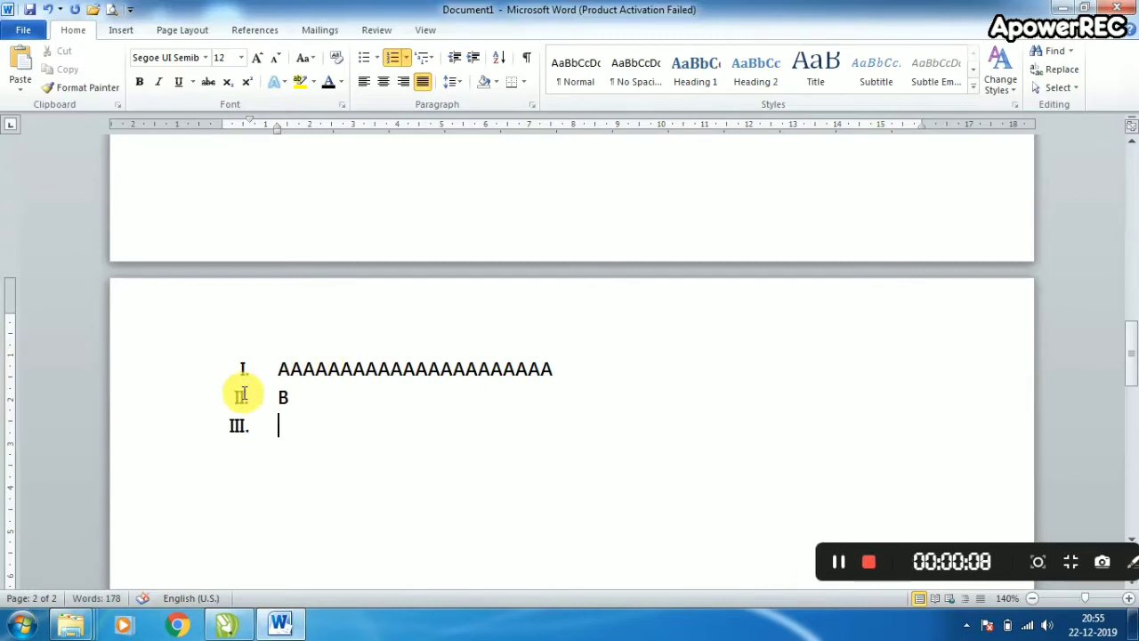
click(277, 397)
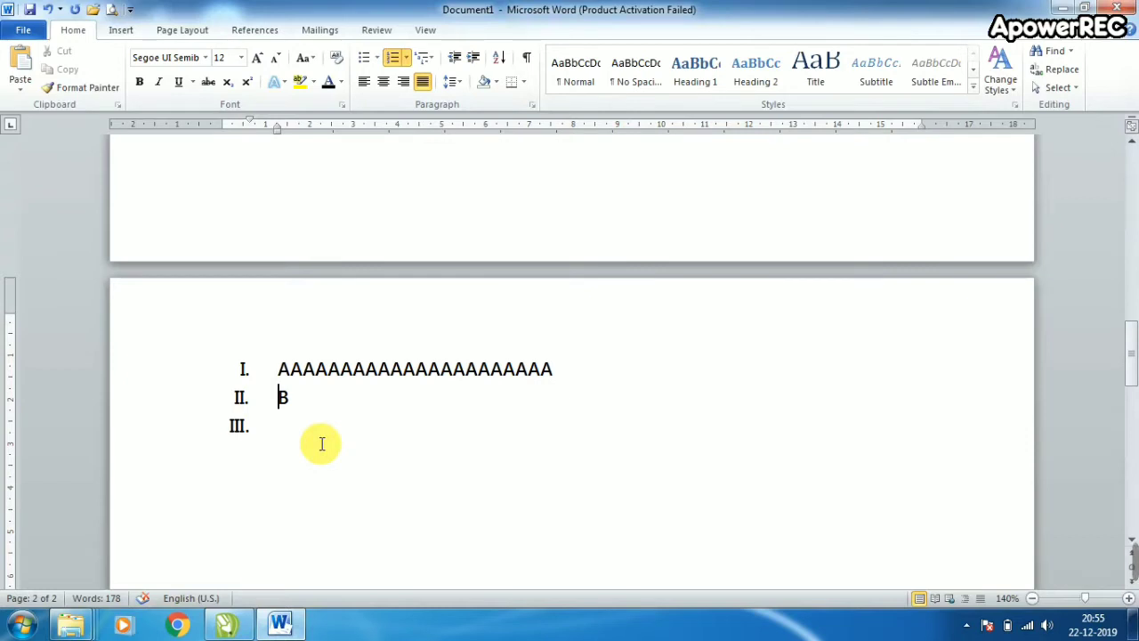
Demote the line to a sub-item of I. and type B's in sub-items a. through c.
key(Tab)
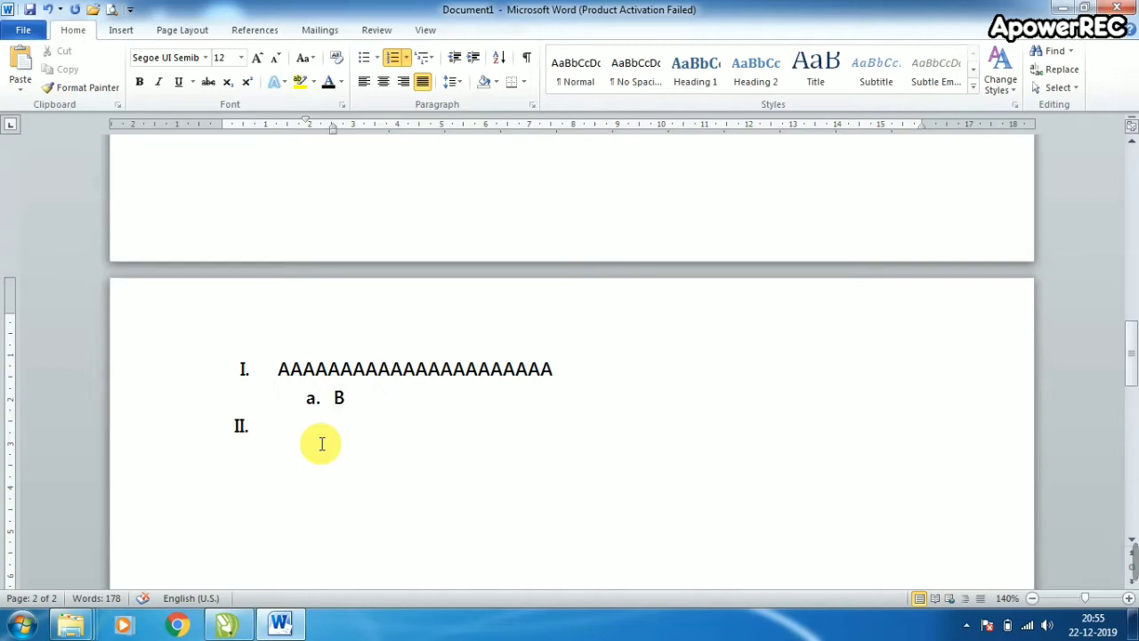
key(End)
key(BackSpace)
text(BB)
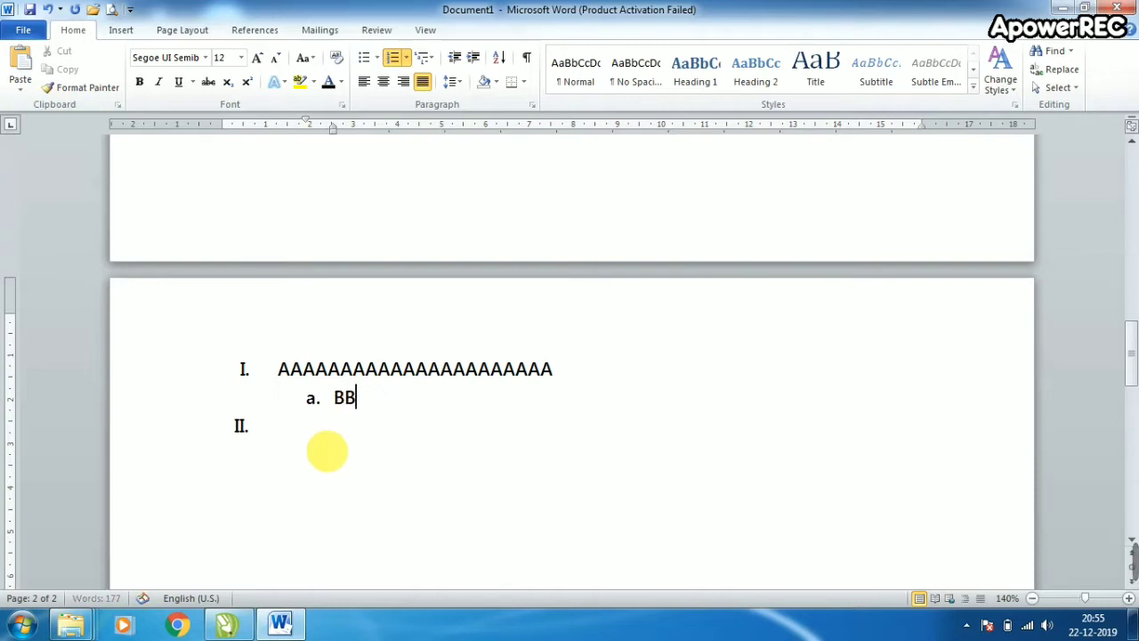
text(BBBB)
key(Return)
text(BBBB)
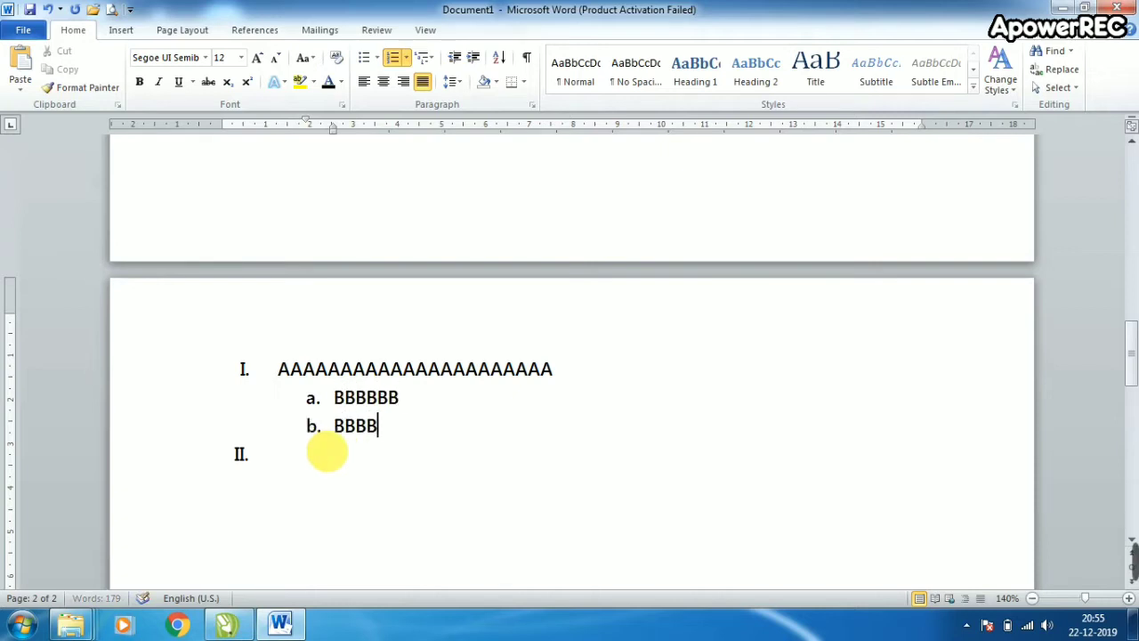
text(BB)
key(Return)
text(BBBBB)
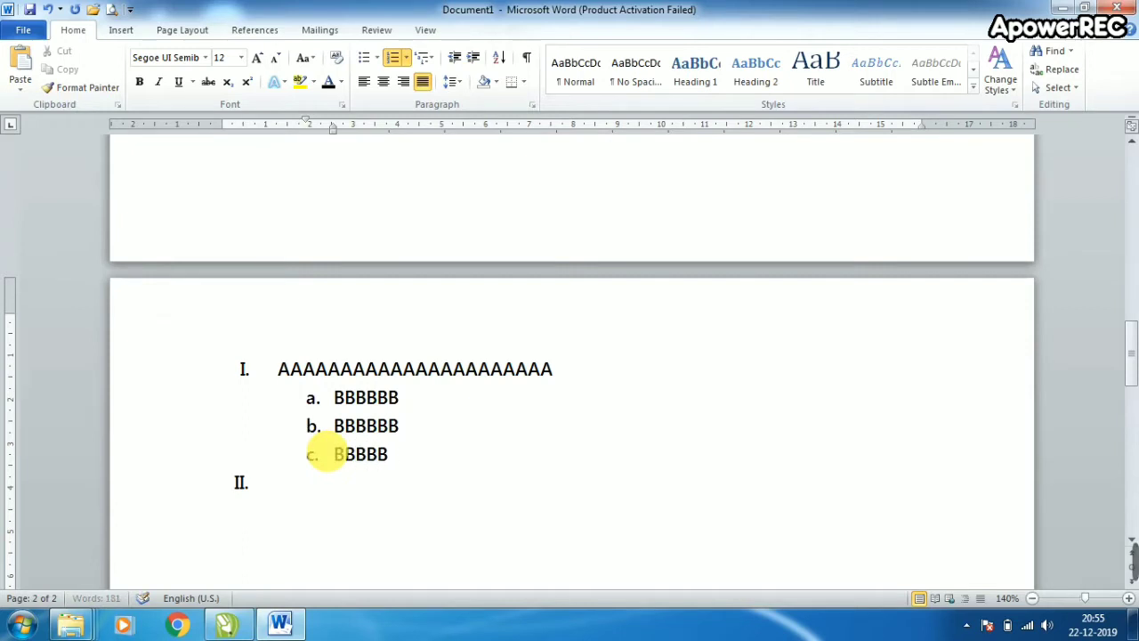
text(B)
key(Return)
text(BBBBBB)
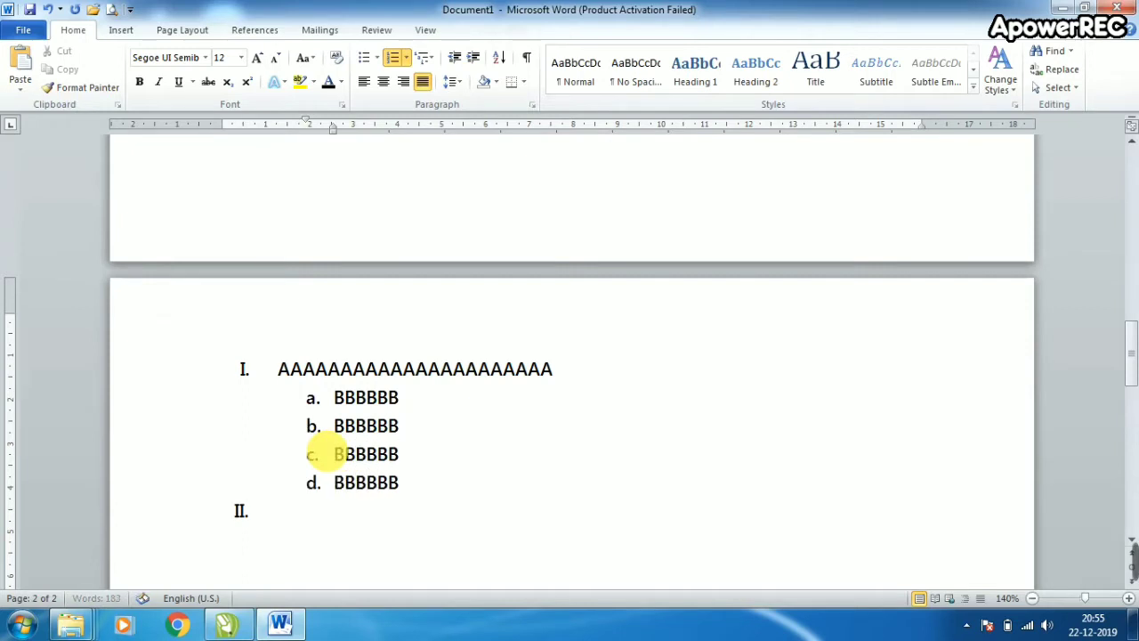
Type a row of B's in item II. and start its sub-item a. with C's.
key(Down)
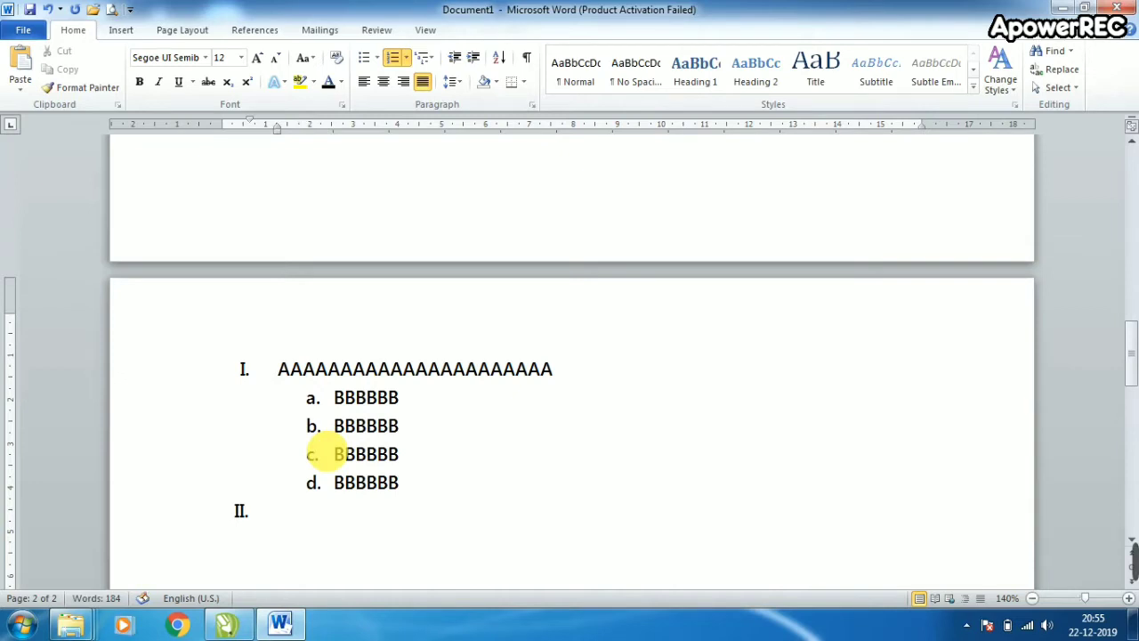
text(BBBBBBBBBBBBBBBBBBBBBBBB)
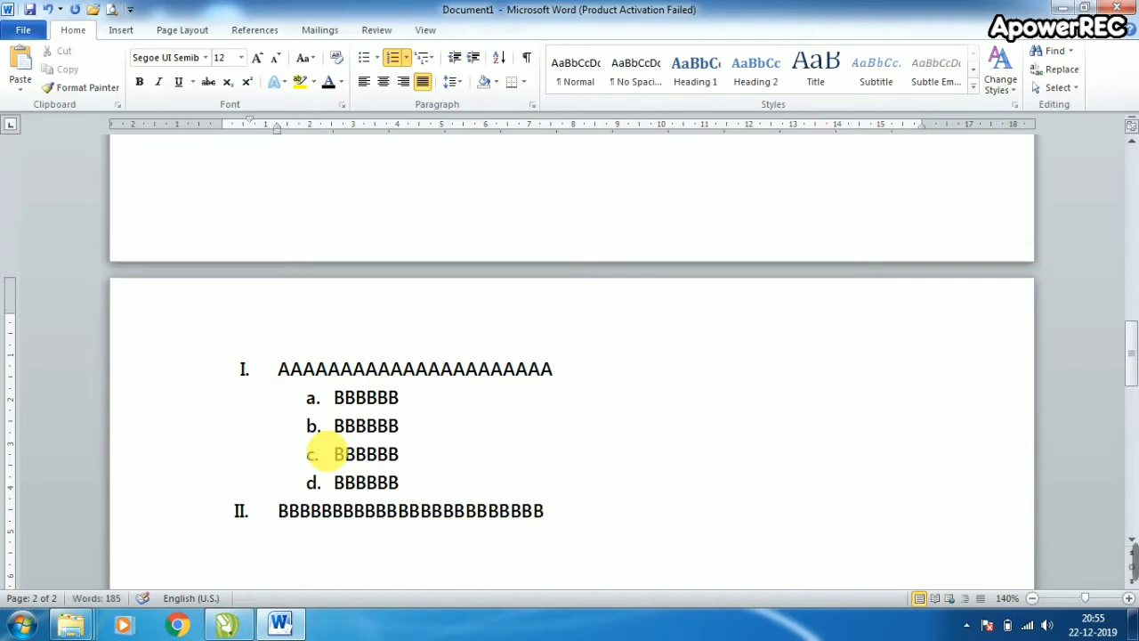
key(Return)
text(C)
key(Return)
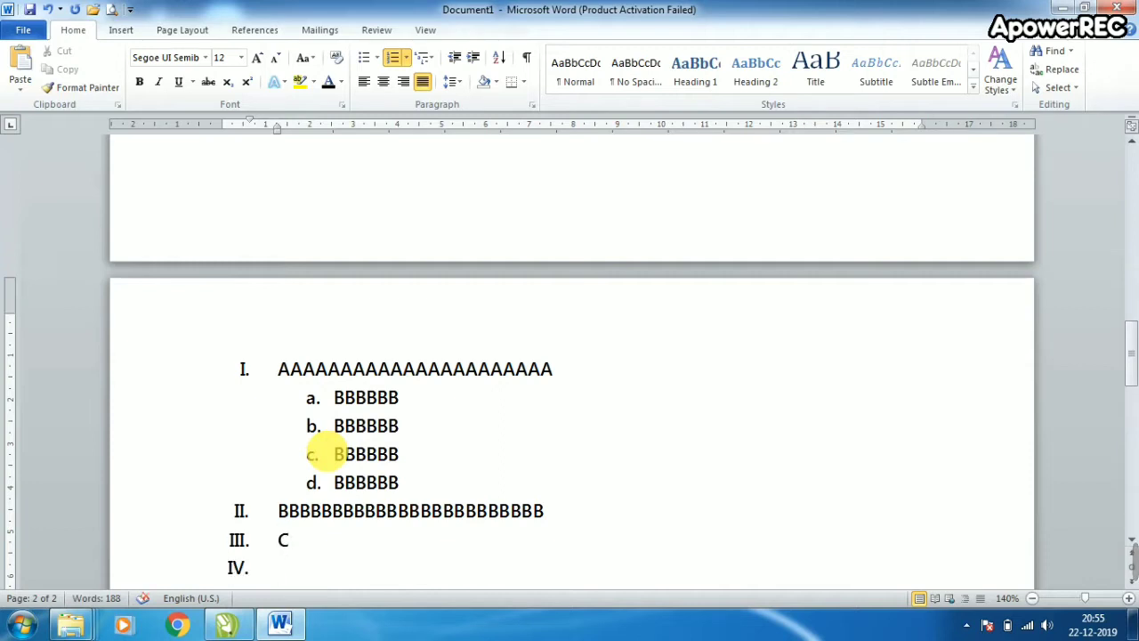
key(Tab)
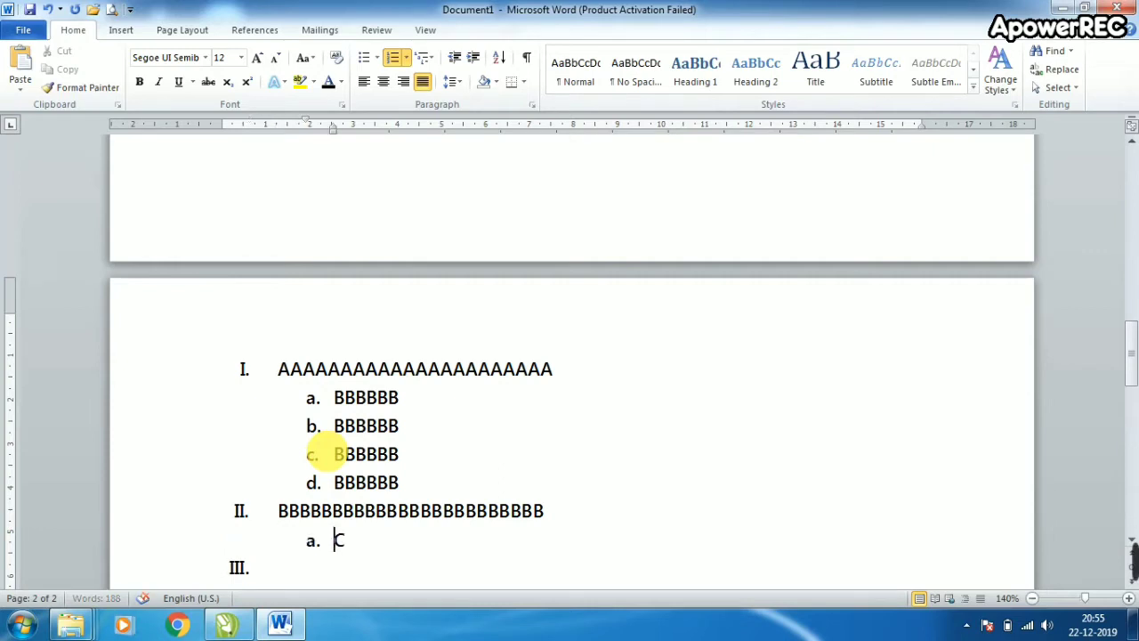
text(GHGHJ)
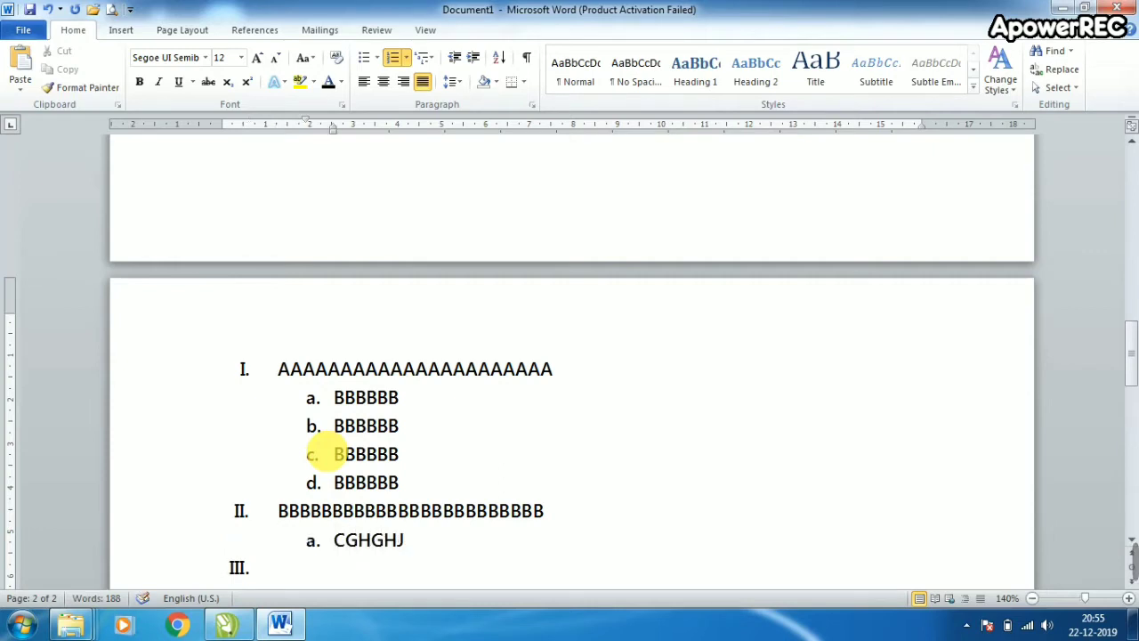
key(BackSpace)
key(BackSpace)
key(BackSpace)
key(BackSpace)
key(BackSpace)
text(CCCCC)
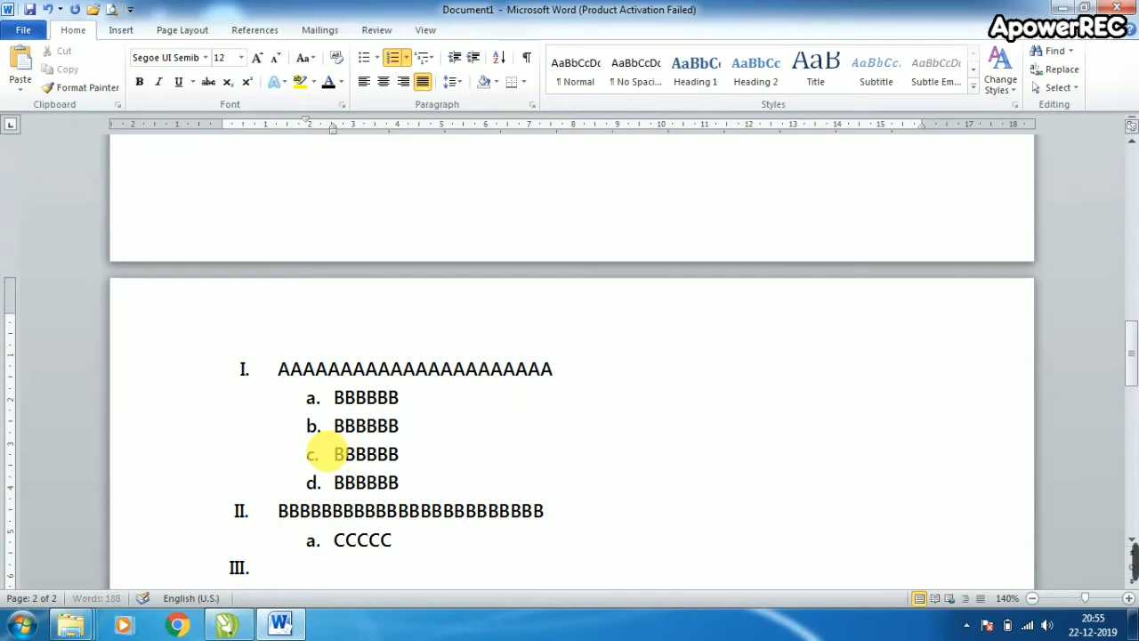
text(CCCCC)
Add C-filled sub-items b., c. and d. under item II.
key(Return)
text(CCCCC)
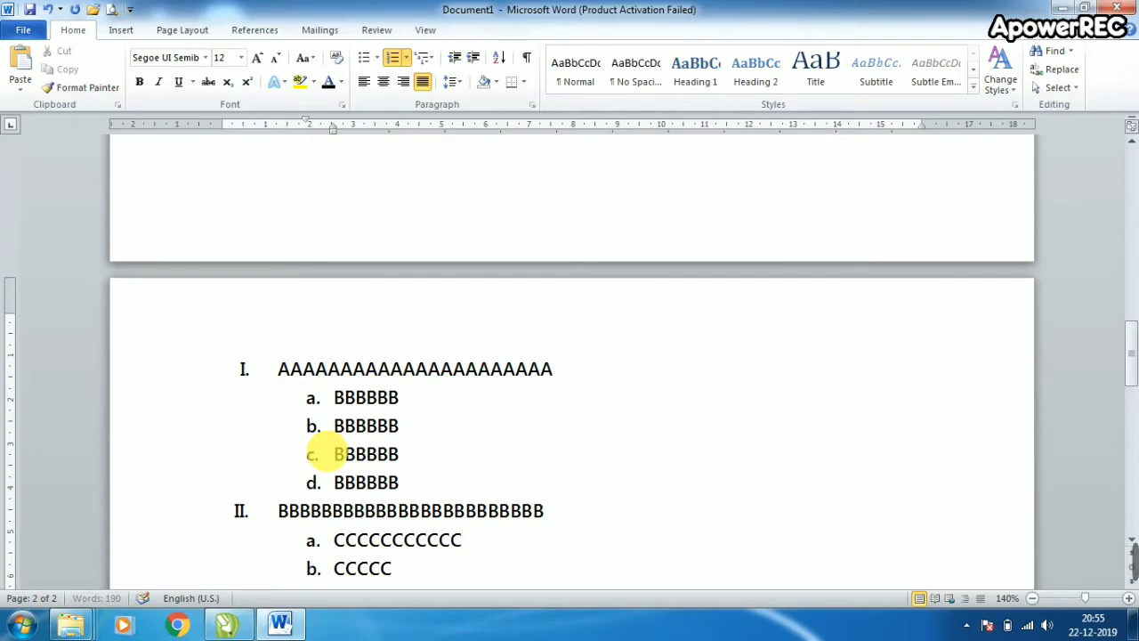
text(CCCCCC)
key(Return)
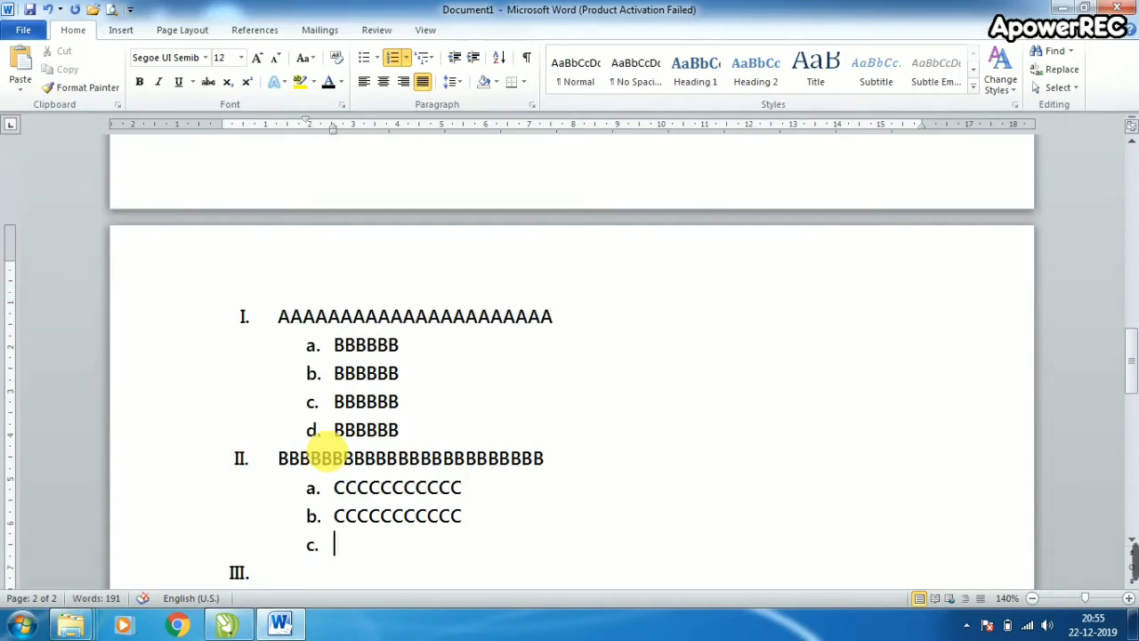
text(CCCCCCCCCCCCCC)
key(BackSpace)
key(BackSpace)
key(BackSpace)
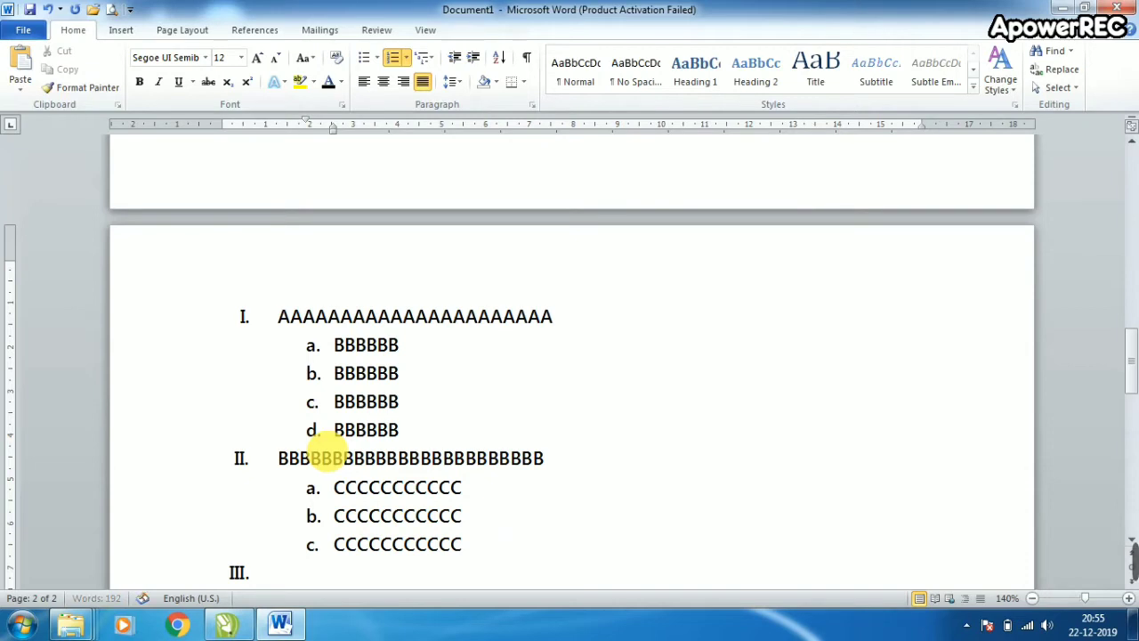
key(Return)
text(C)
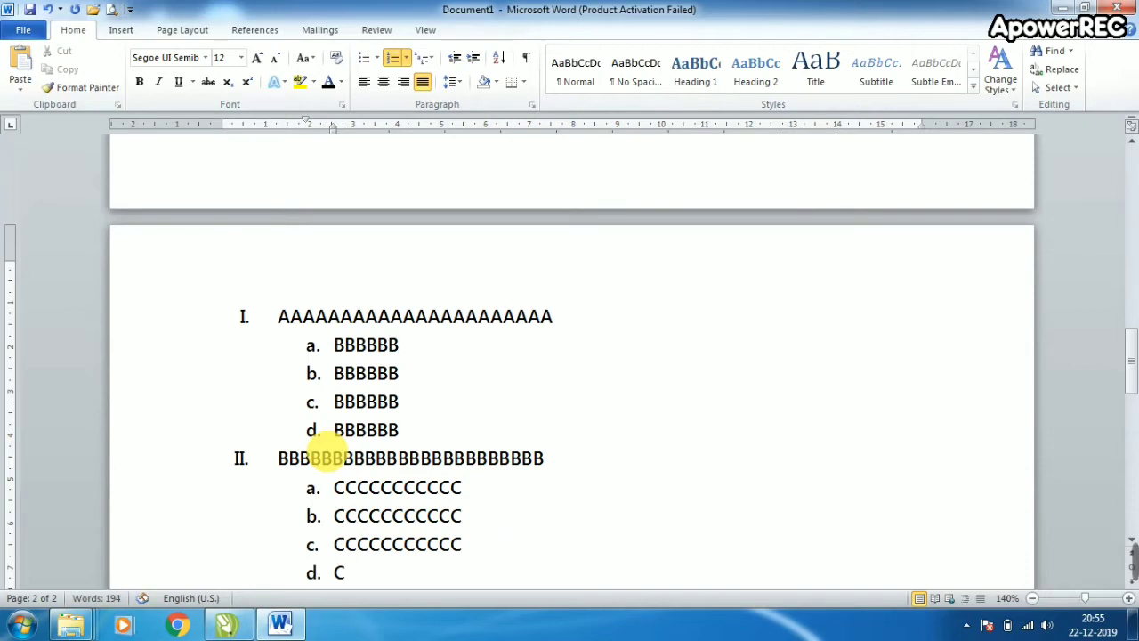
text(CCCCCCCCCC)
scroll(326, 450, down, 3)
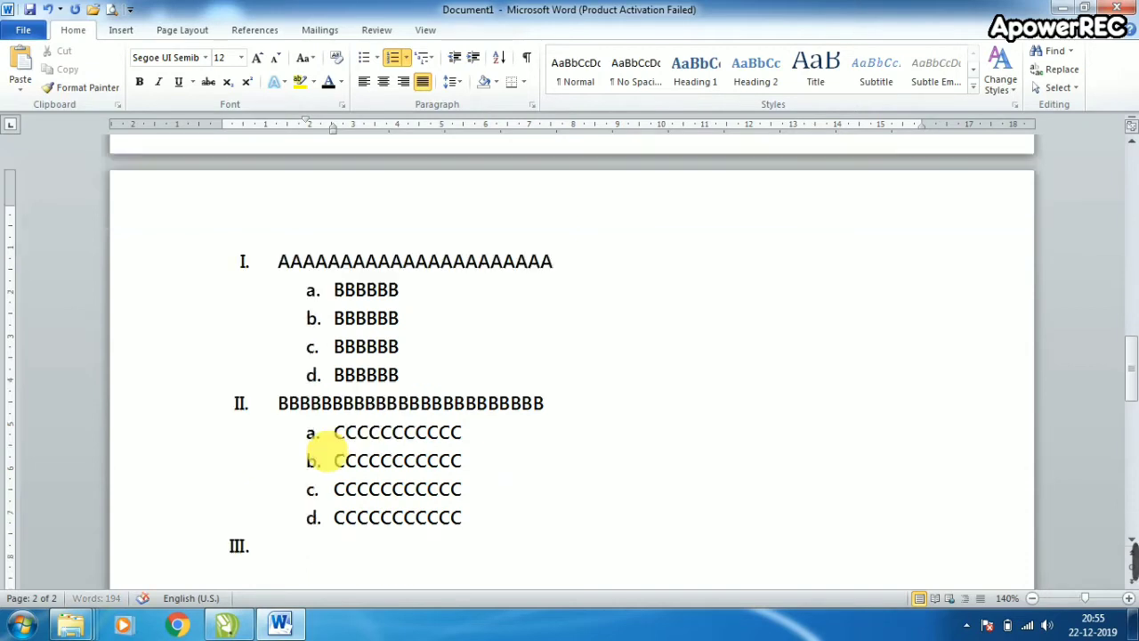
Type A's in item III. and add two B-filled sub-items a. and b. beneath it.
click(293, 435)
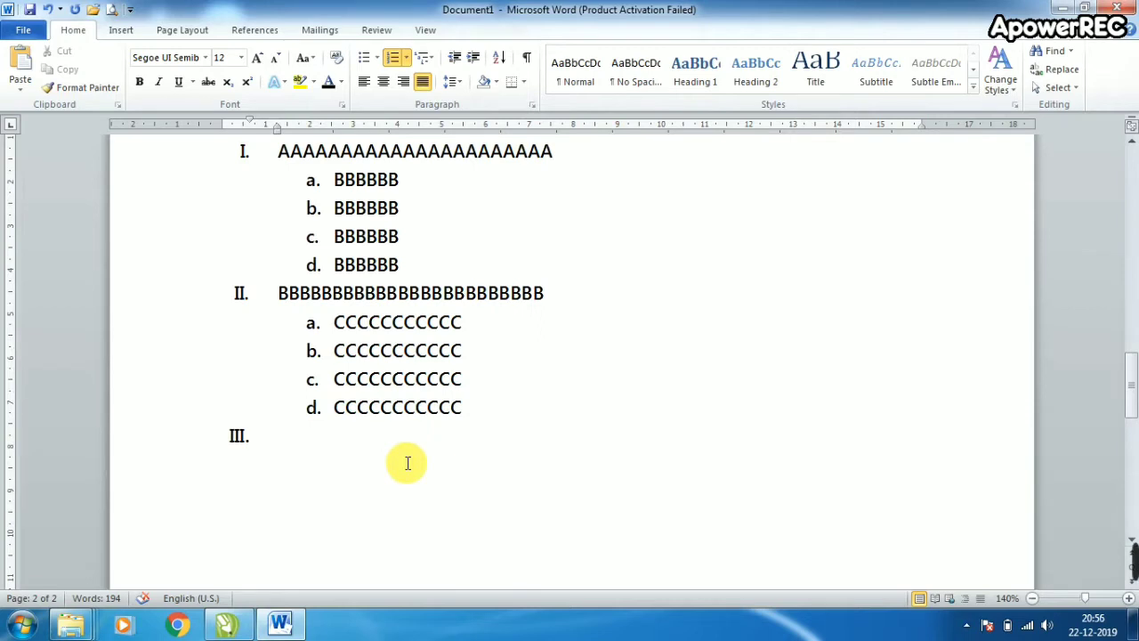
text(A)
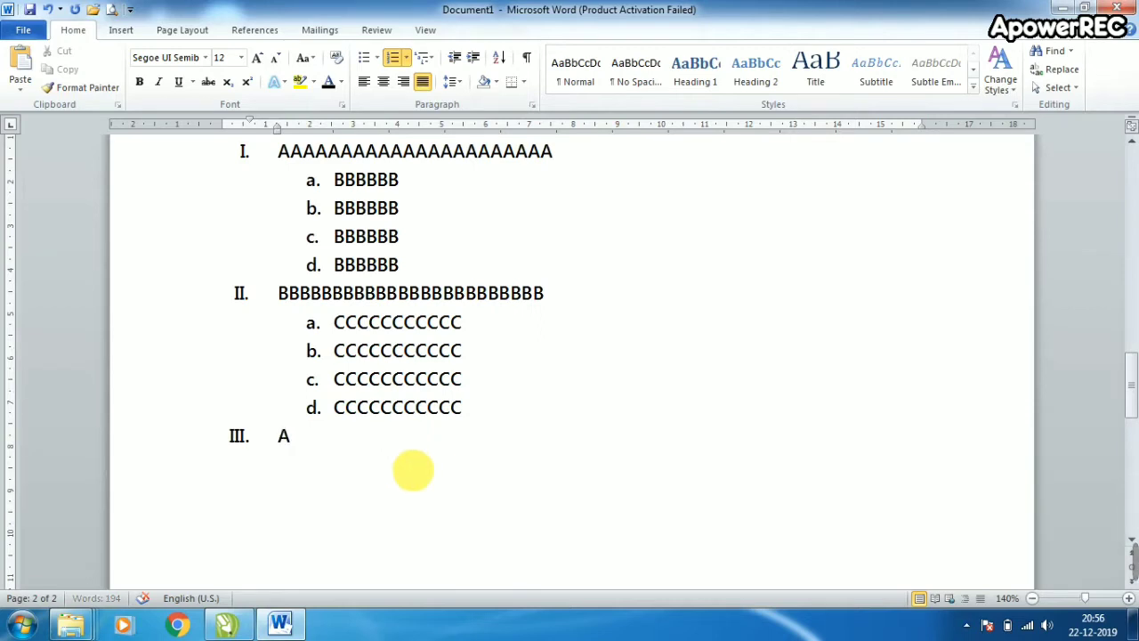
text(AAAAAAAAAAAAAAAAAAA)
key(Return)
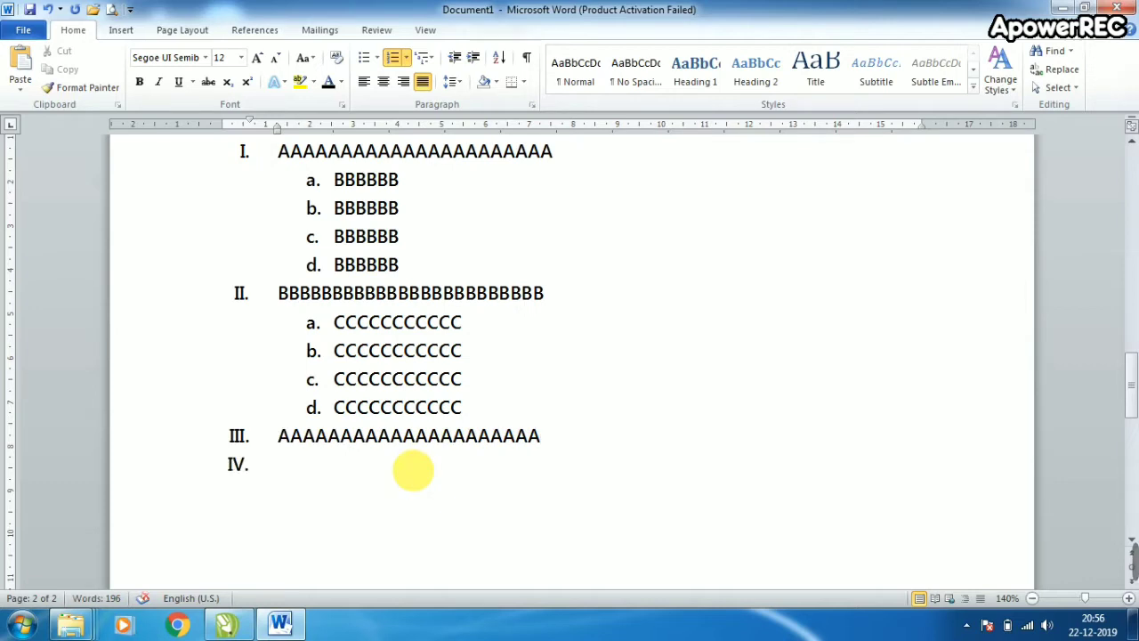
text(B)
key(Return)
key(Tab)
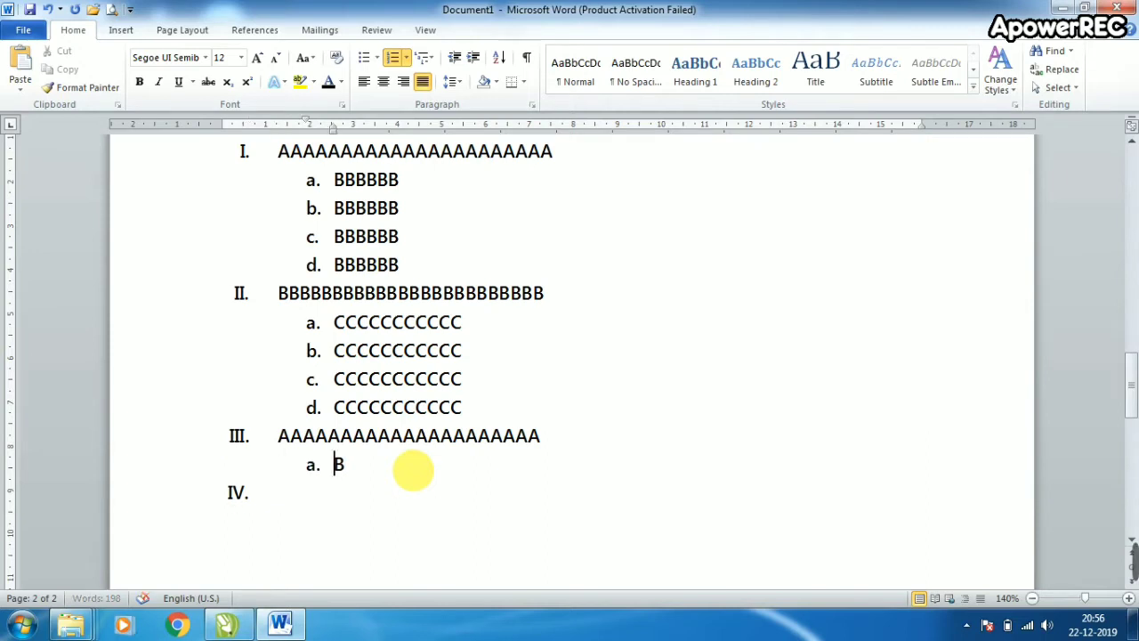
text(BBBBBBBBBBB)
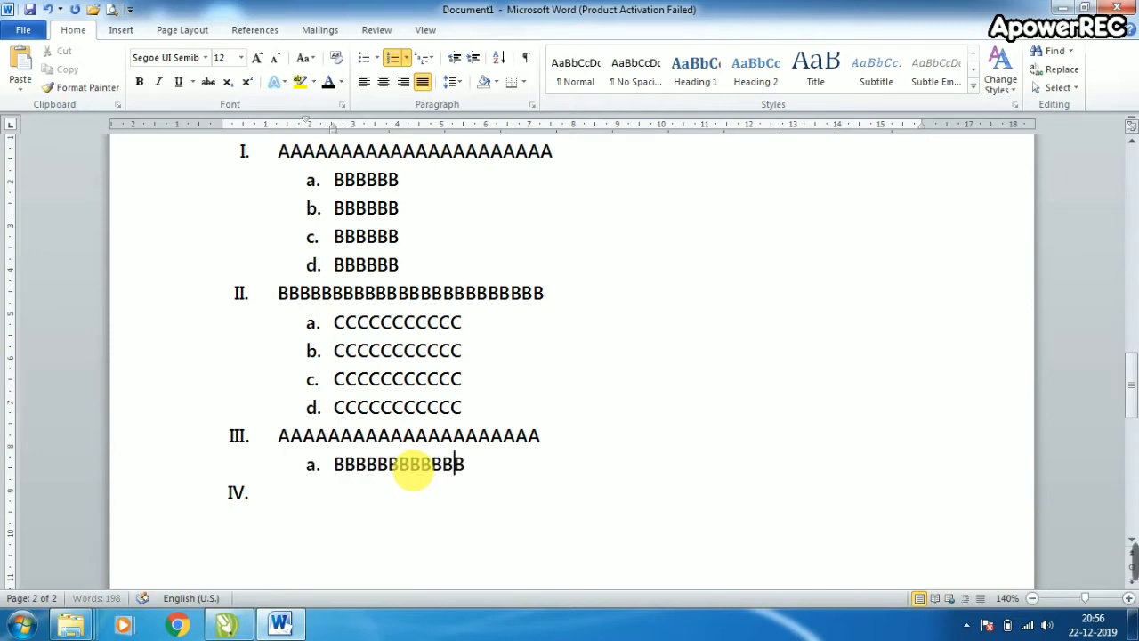
key(Return)
text(B)
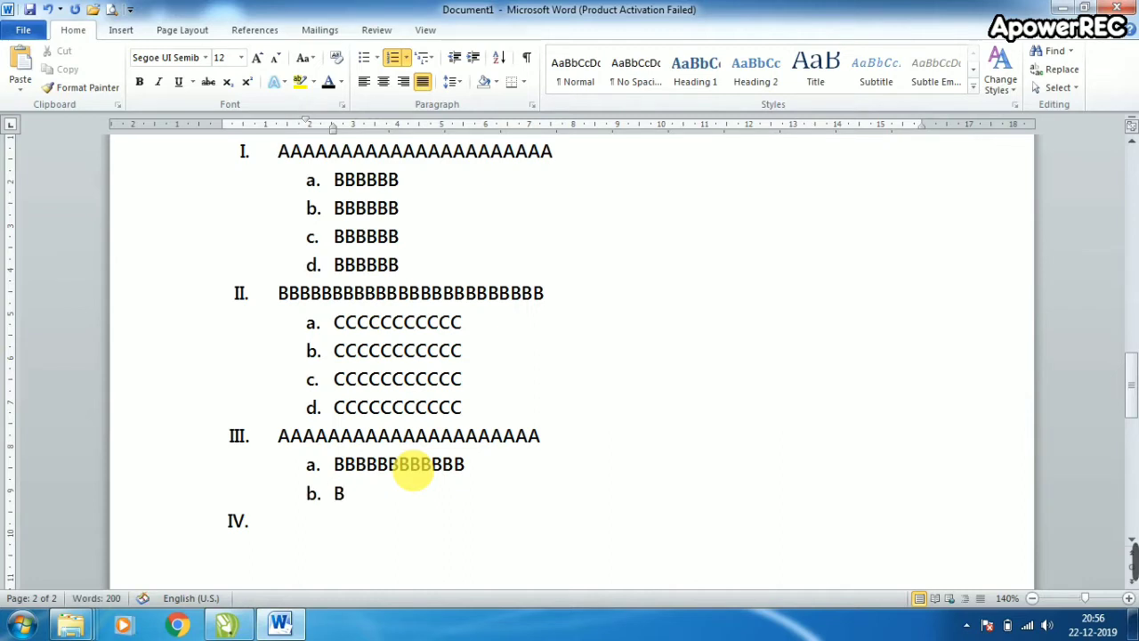
text(BBBBBBBBBBBBBBBB)
key(BackSpace)
key(BackSpace)
key(BackSpace)
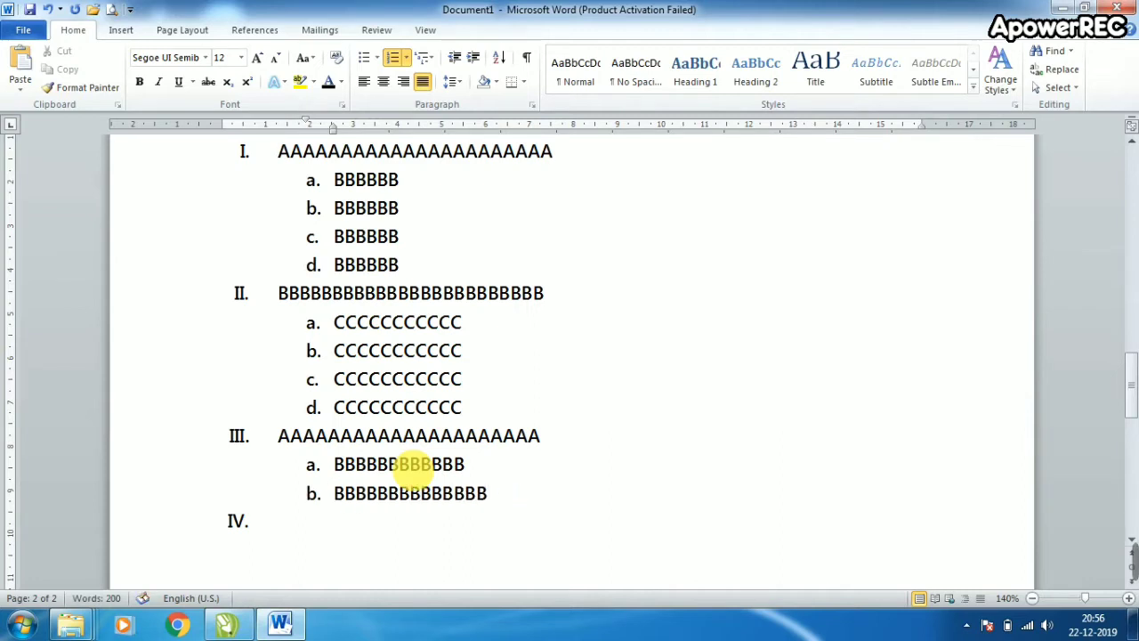
key(BackSpace)
key(BackSpace)
Select everything after 'And also print your document.' through both practice lists and delete it.
scroll(505, 387, up, 4)
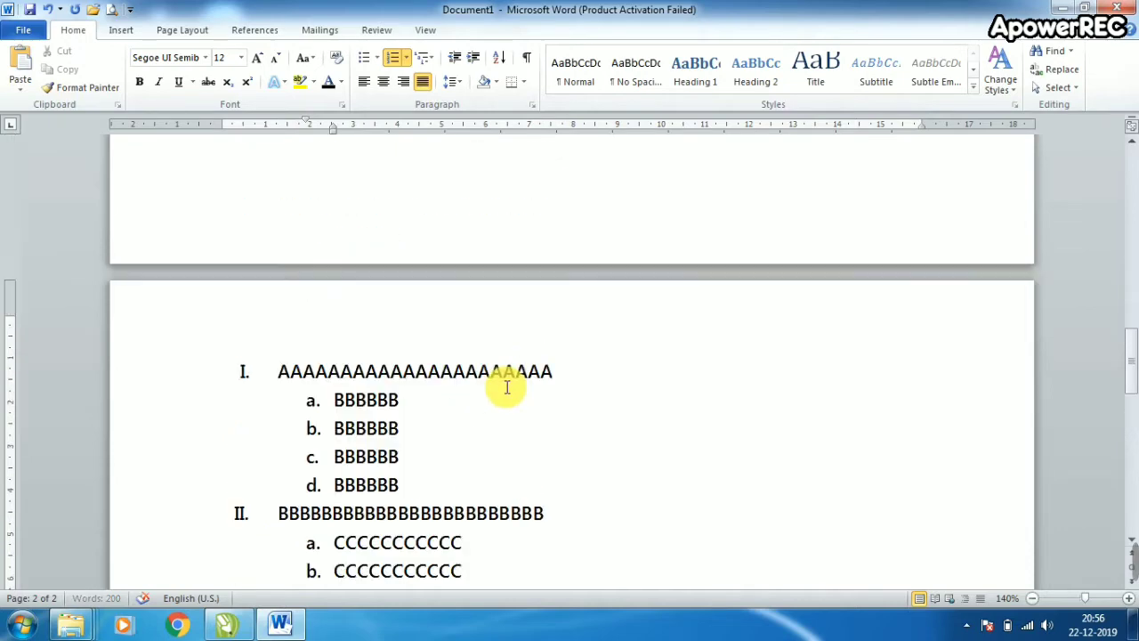
scroll(505, 386, up, 3)
scroll(503, 418, up, 3)
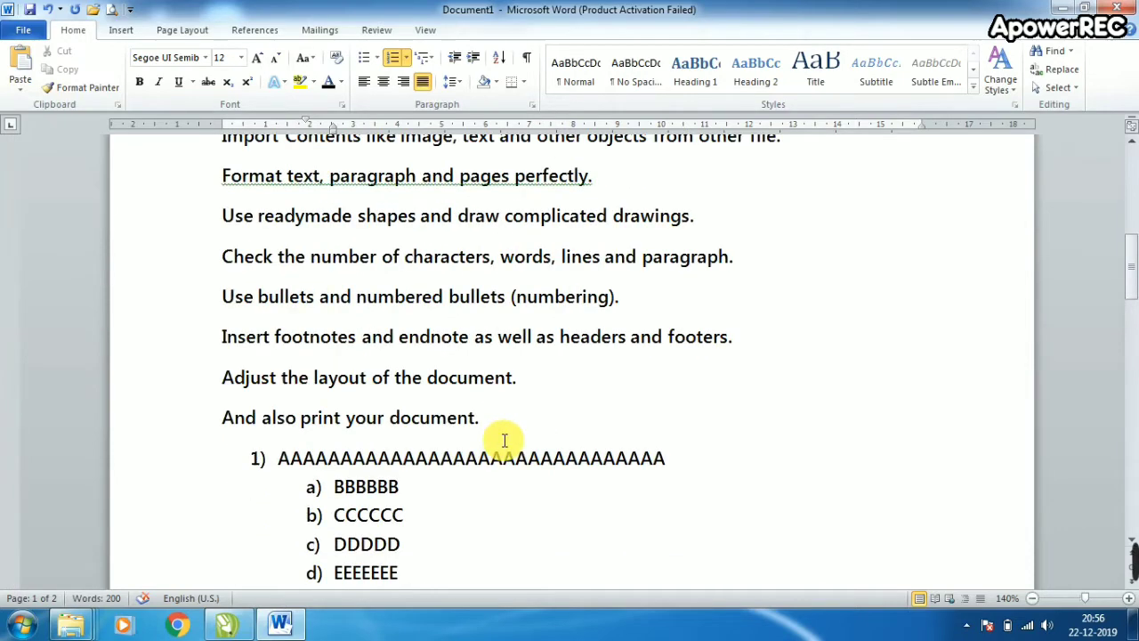
scroll(507, 463, up, 1)
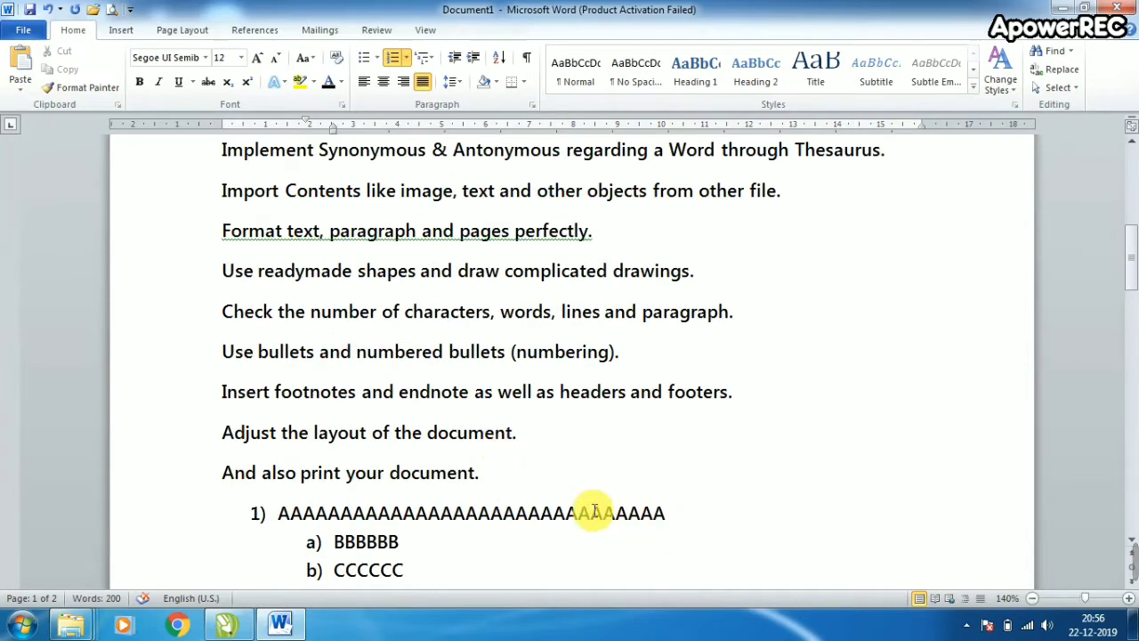
mouse_move(481, 473)
mouse_down()
mouse_move(575, 599)
mouse_move(606, 436)
mouse_move(619, 449)
mouse_up()
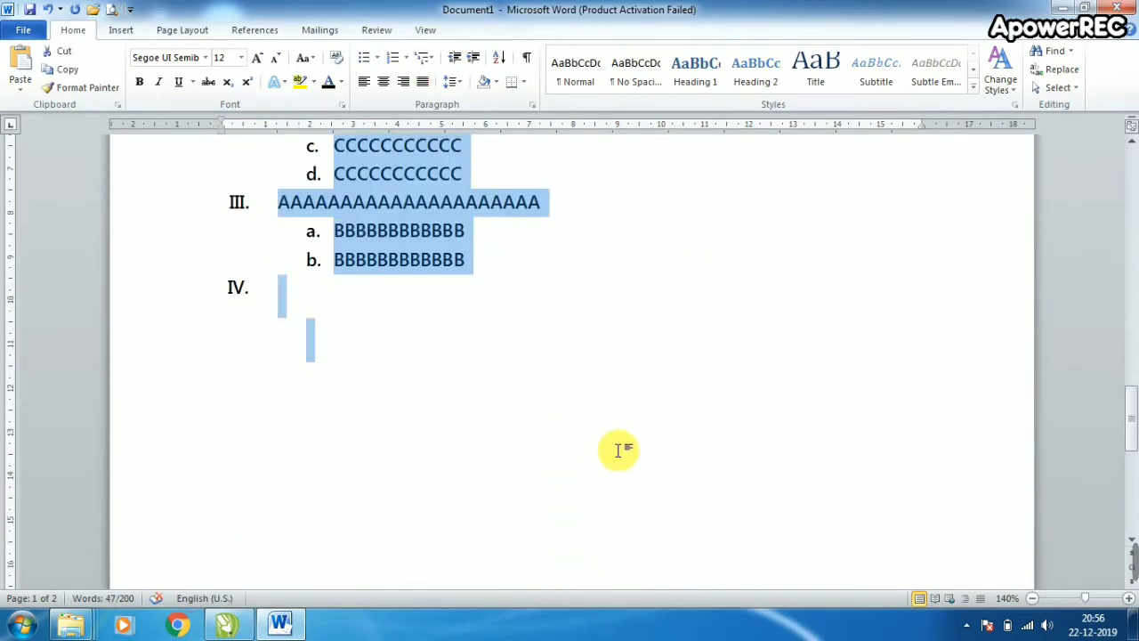
key(Delete)
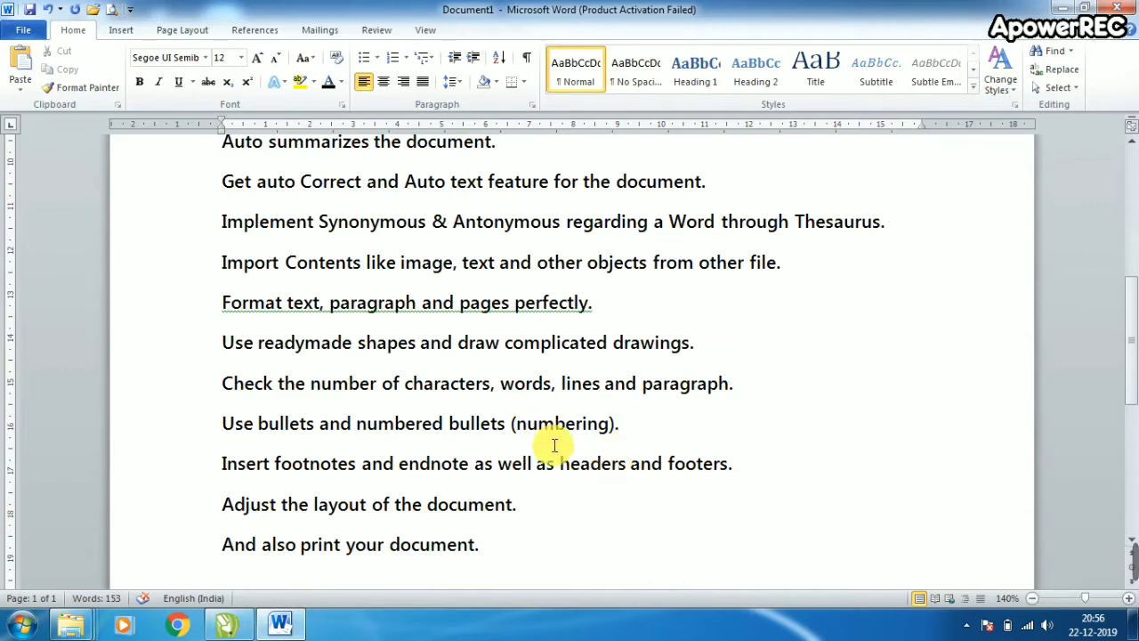
scroll(554, 445, up, 5)
scroll(553, 445, up, 5)
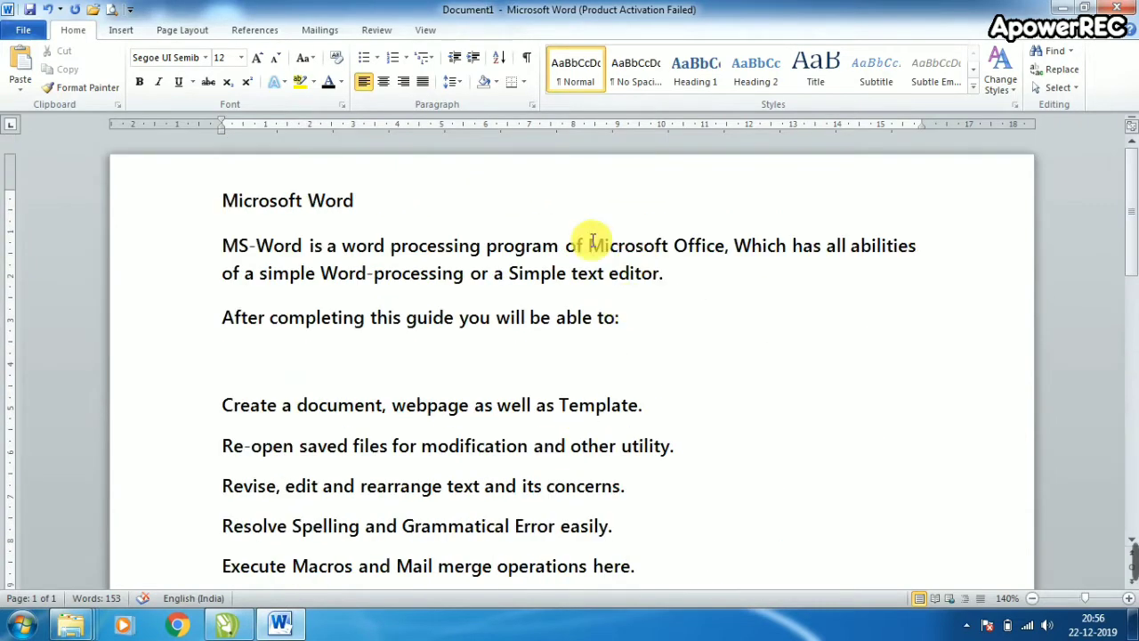
click(224, 245)
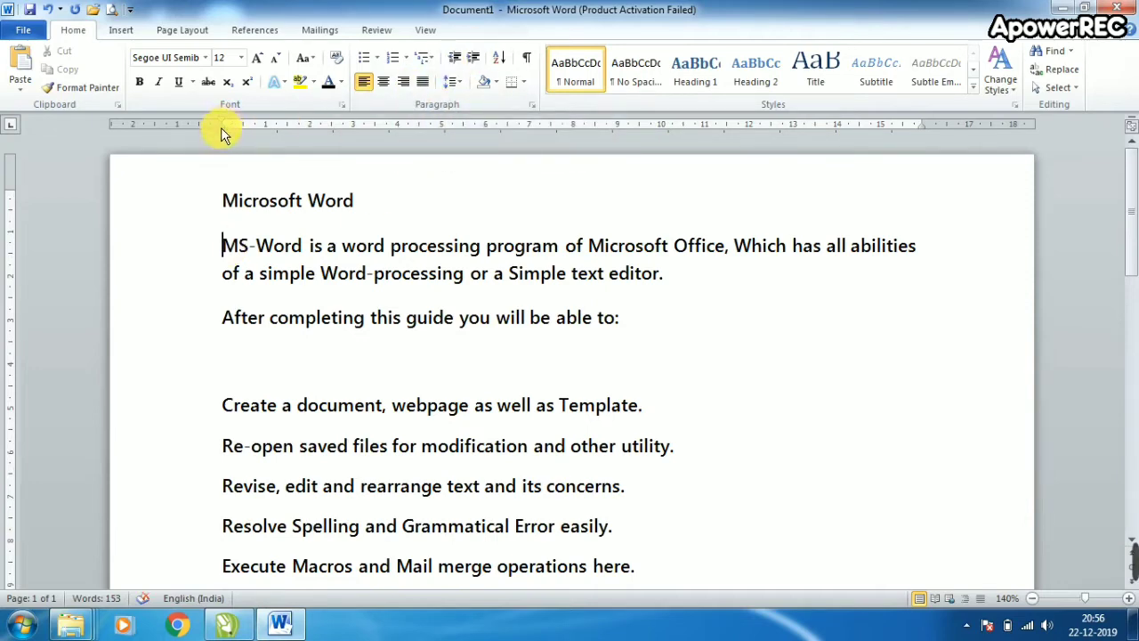
drag(221, 122, 221, 120)
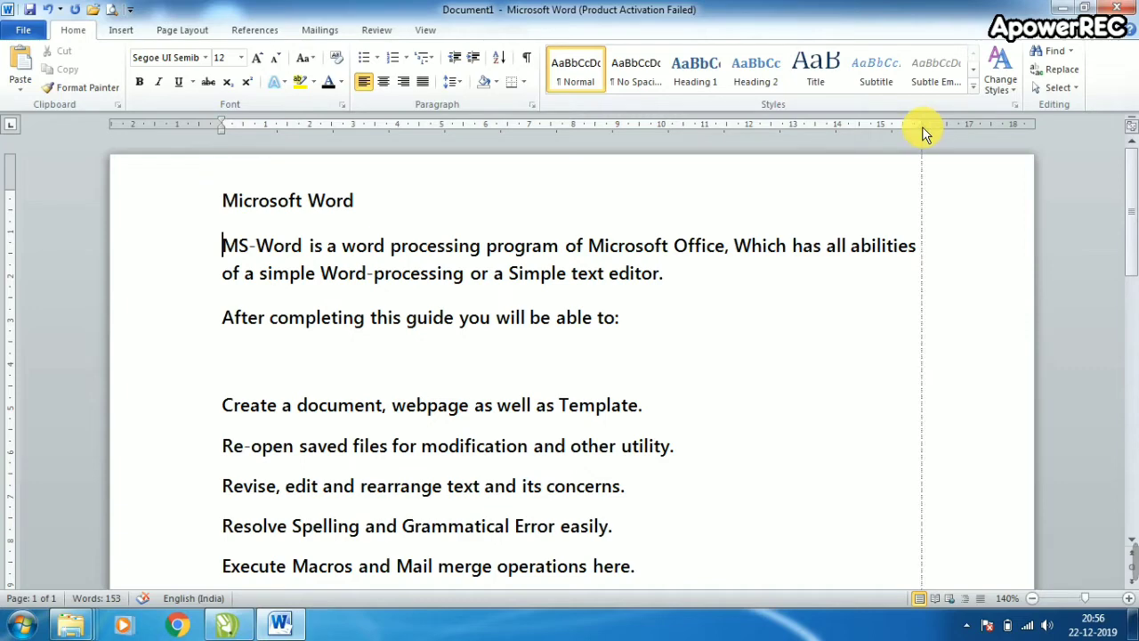
click(431, 33)
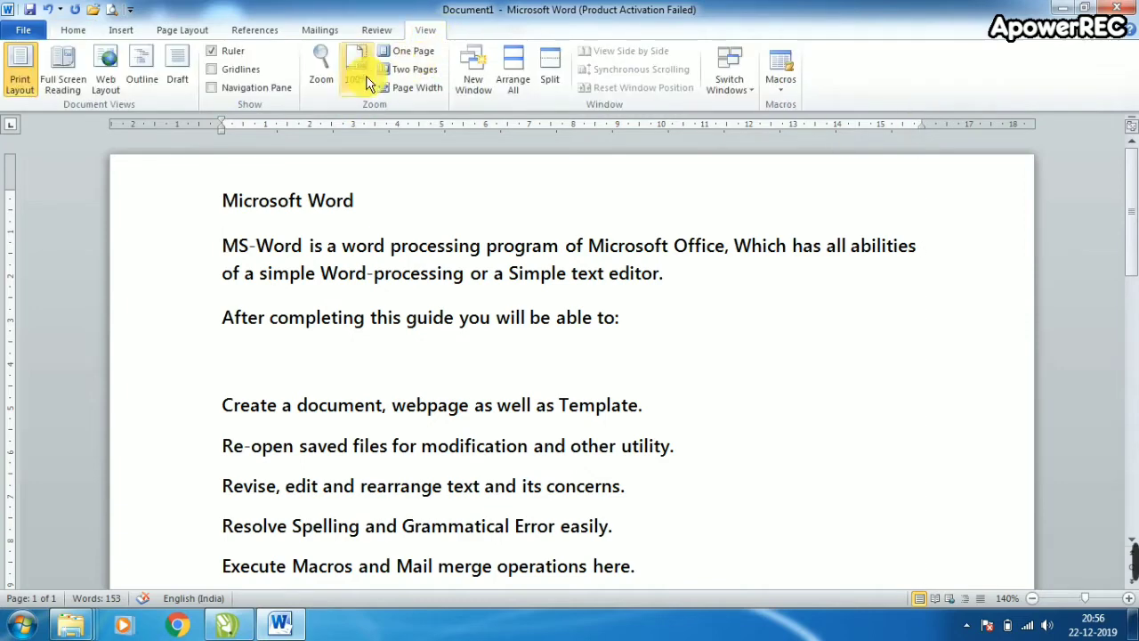
click(214, 69)
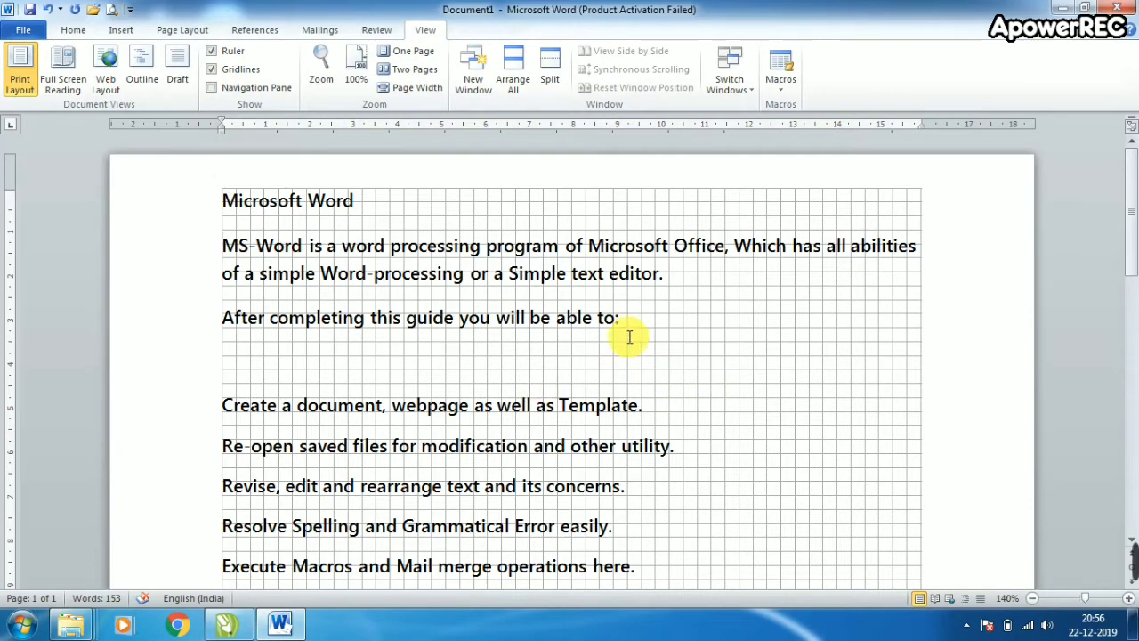
scroll(774, 411, down, 3)
scroll(774, 411, down, 3)
scroll(775, 412, down, 3)
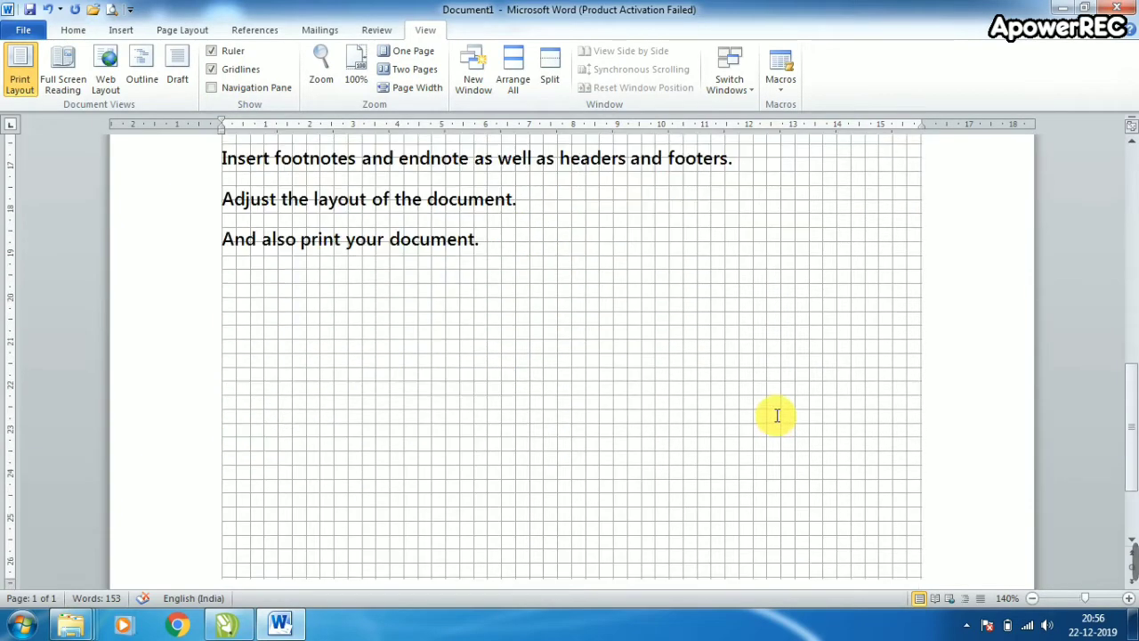
scroll(739, 430, down, 3)
scroll(735, 433, up, 3)
scroll(661, 432, up, 3)
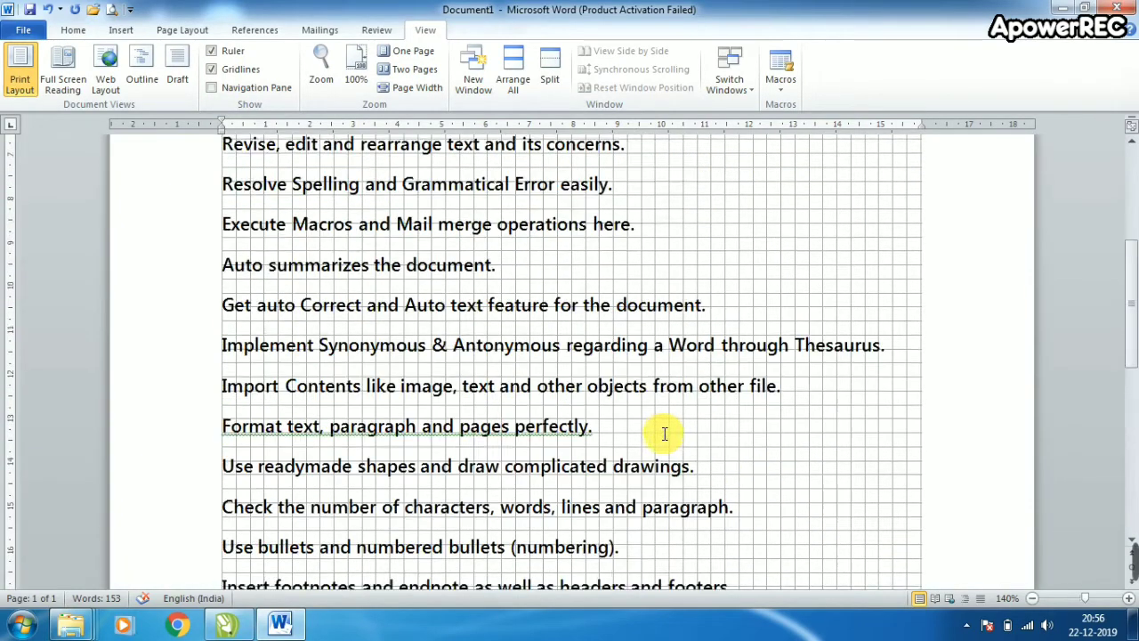
scroll(661, 432, up, 3)
scroll(729, 445, down, 3)
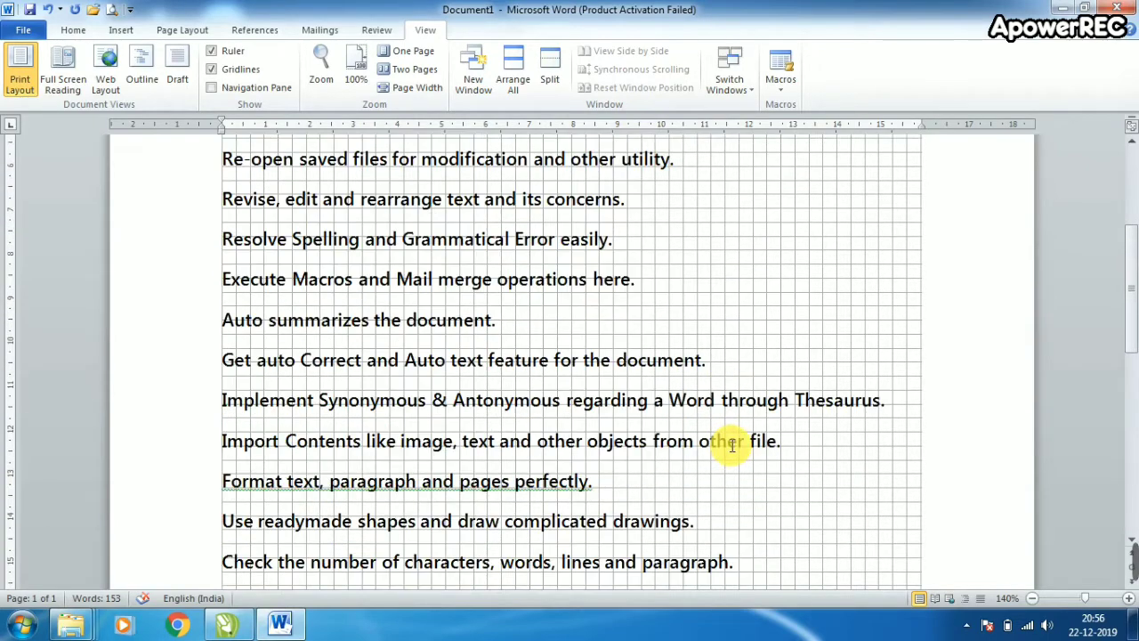
scroll(729, 445, up, 3)
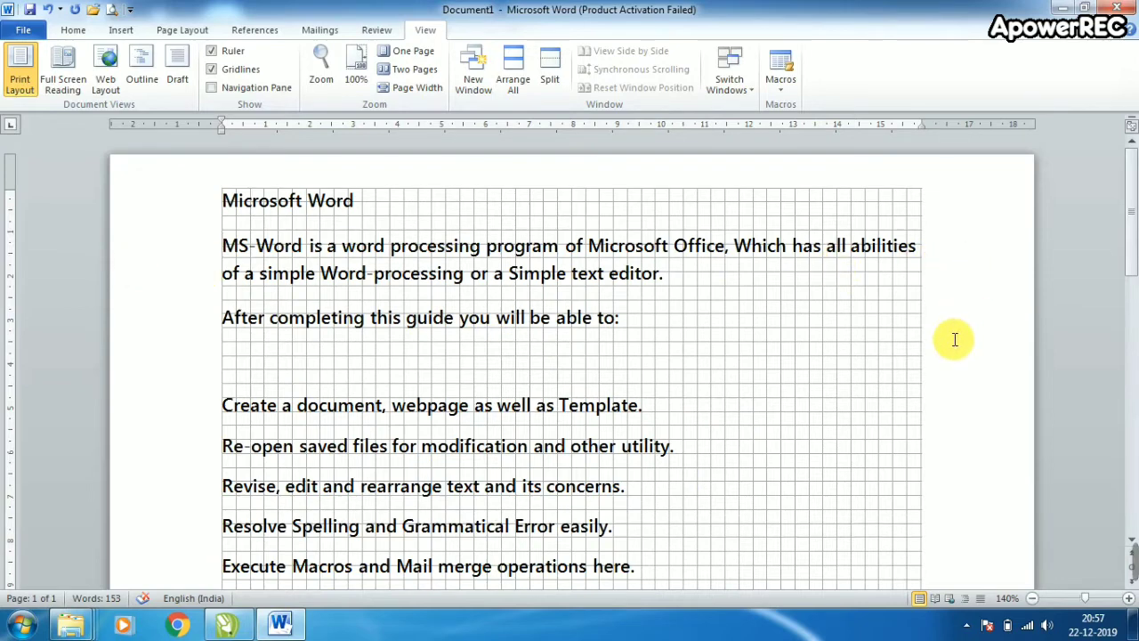
click(233, 71)
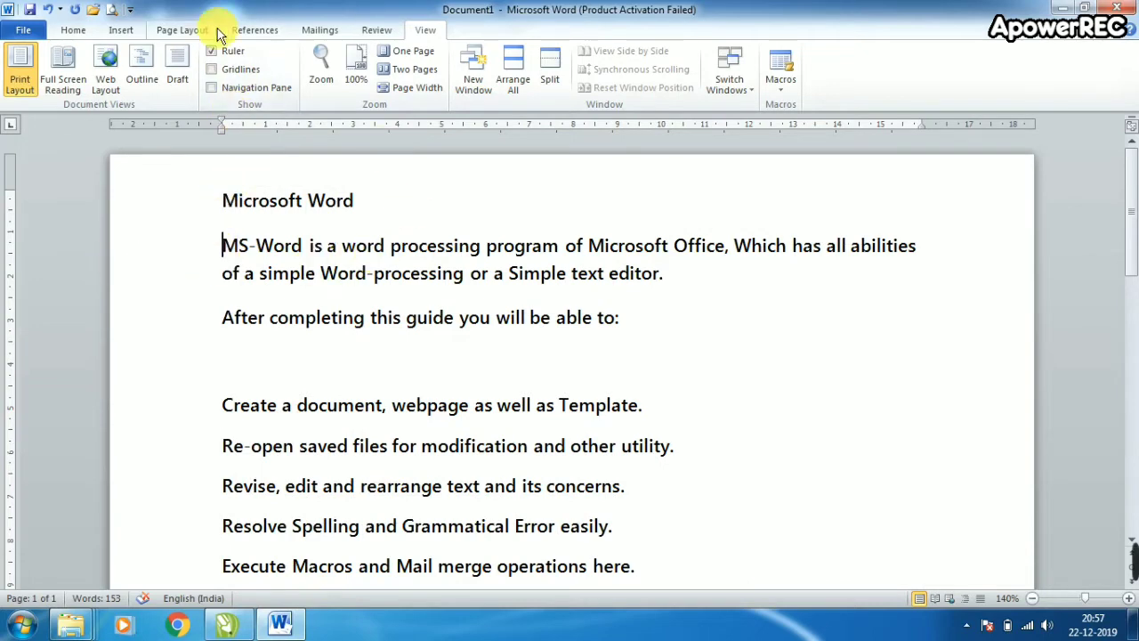
Bring the MS-Word paragraph back flush to the left margin with Decrease Indent.
click(73, 31)
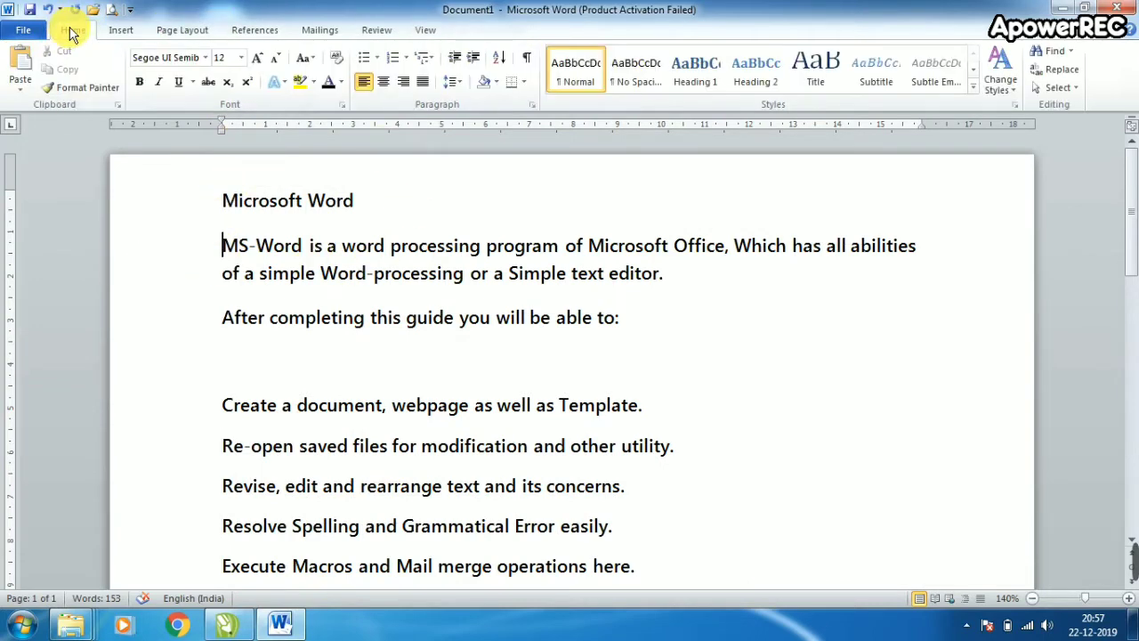
click(472, 58)
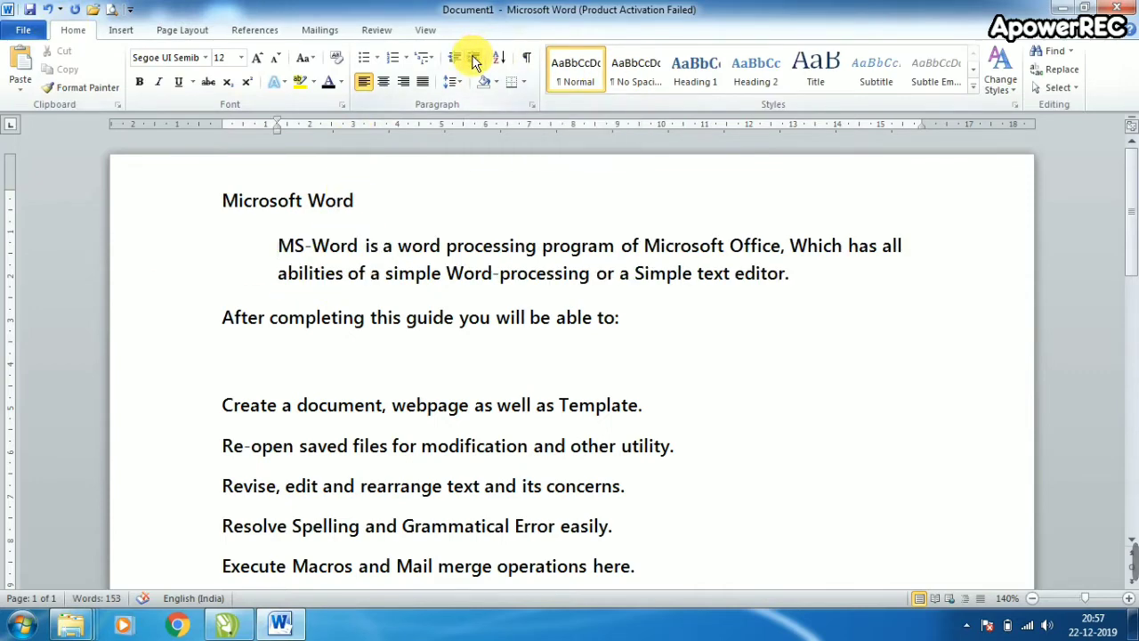
click(473, 58)
click(473, 58)
click(473, 58)
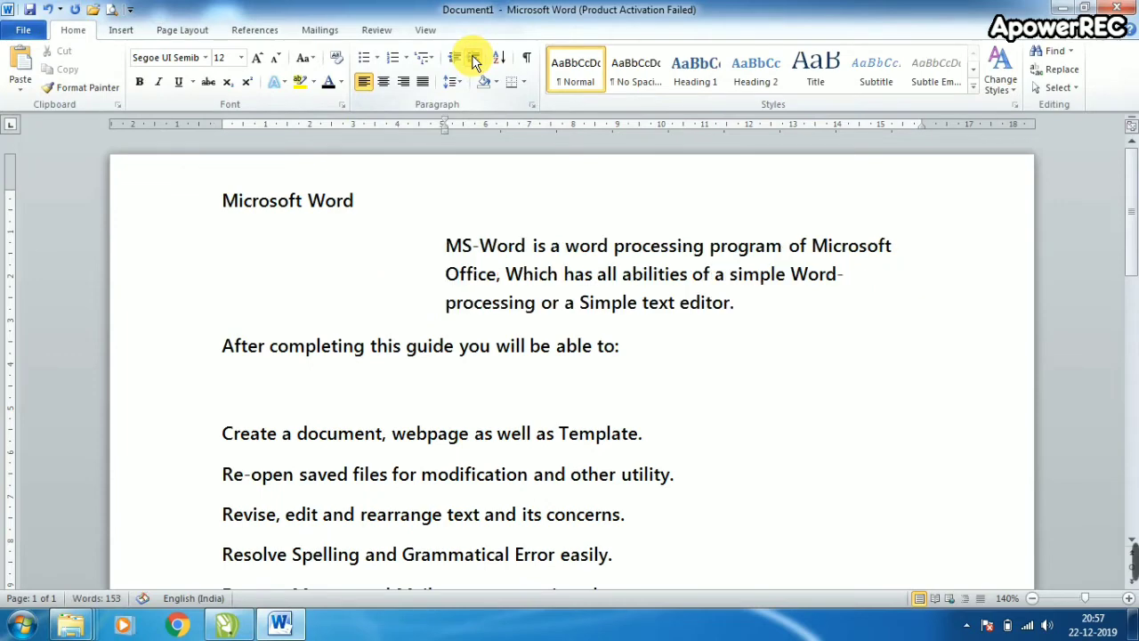
click(474, 61)
click(457, 59)
click(457, 60)
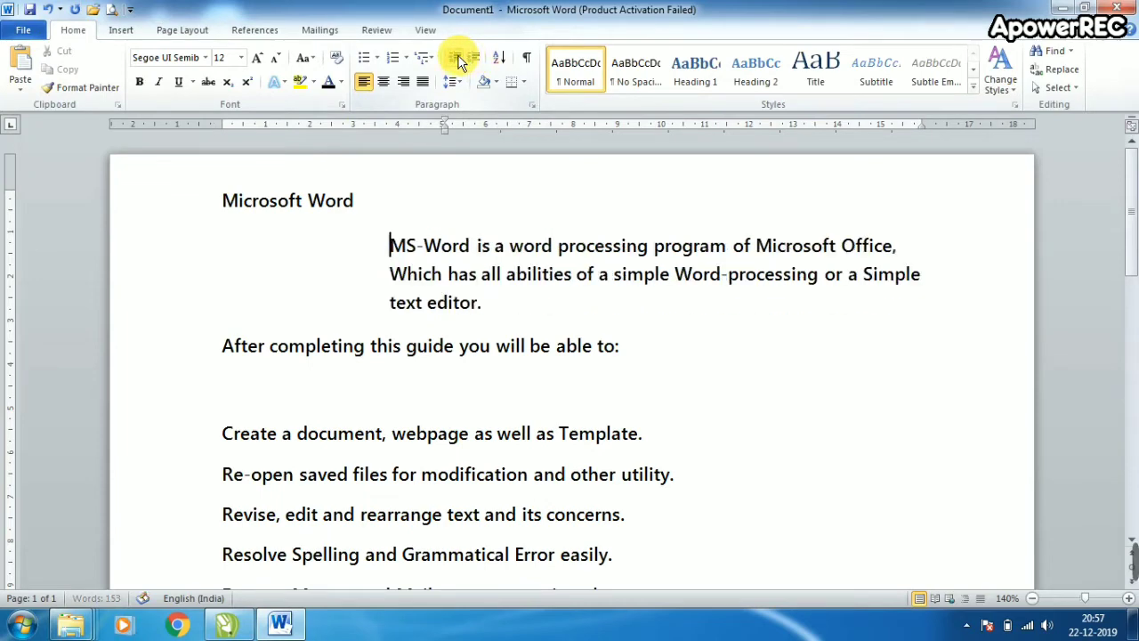
click(457, 60)
click(458, 60)
click(457, 60)
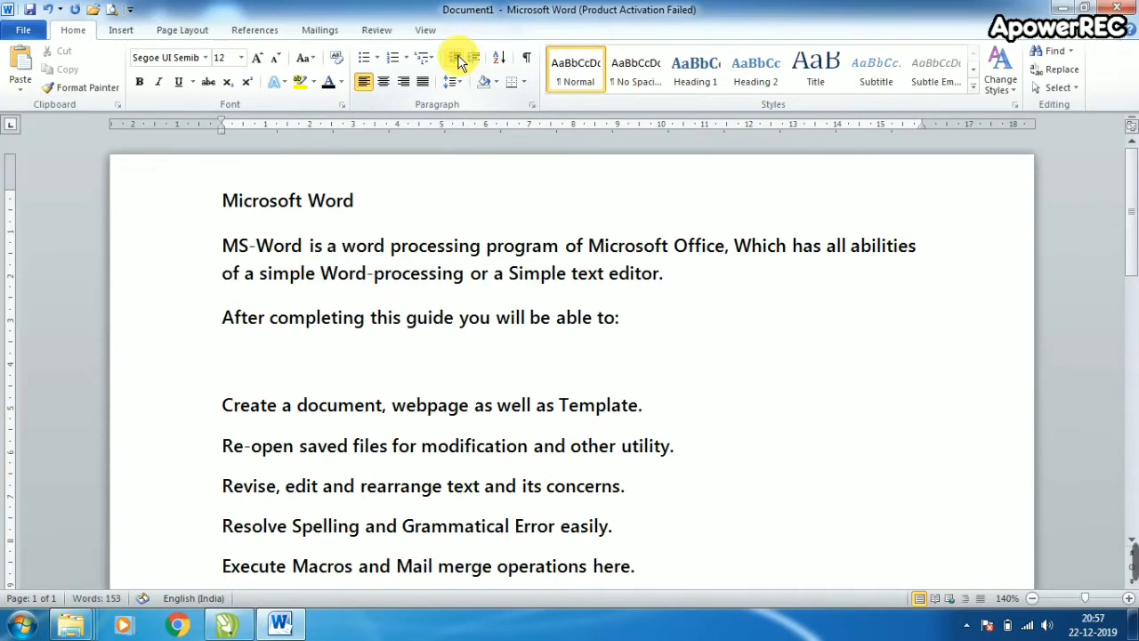
click(473, 59)
click(473, 60)
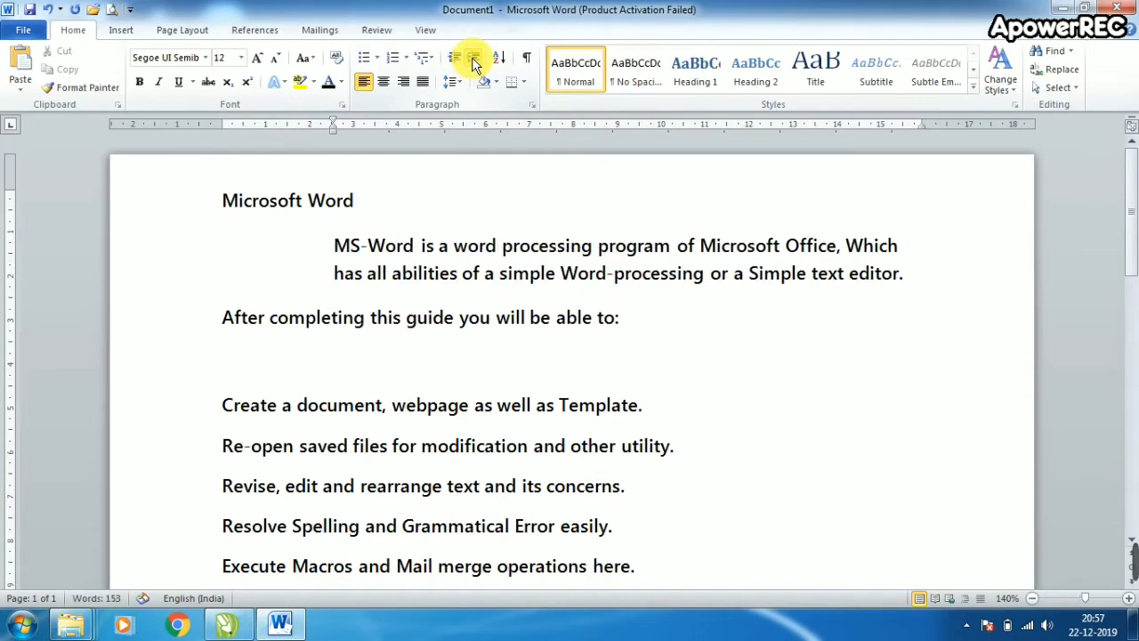
click(474, 59)
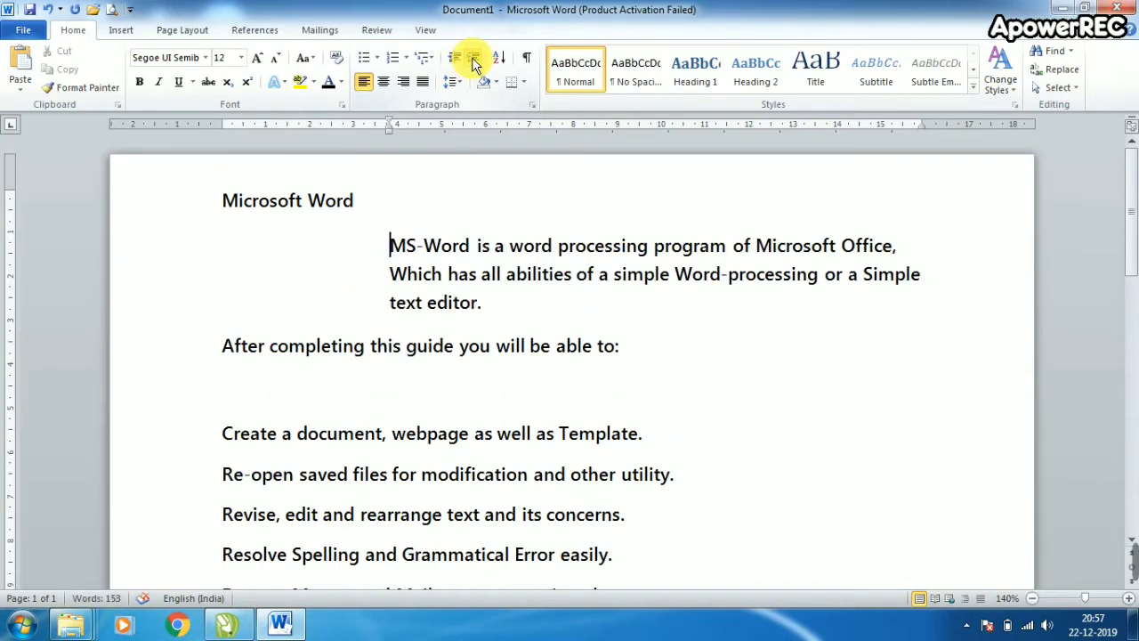
click(456, 63)
click(456, 62)
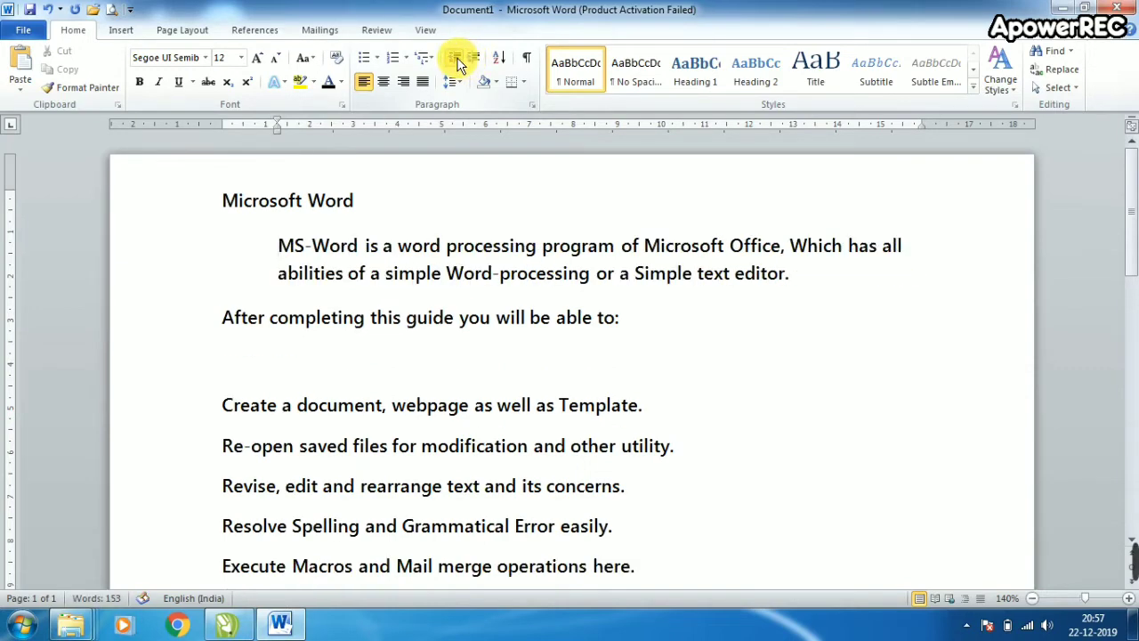
click(456, 62)
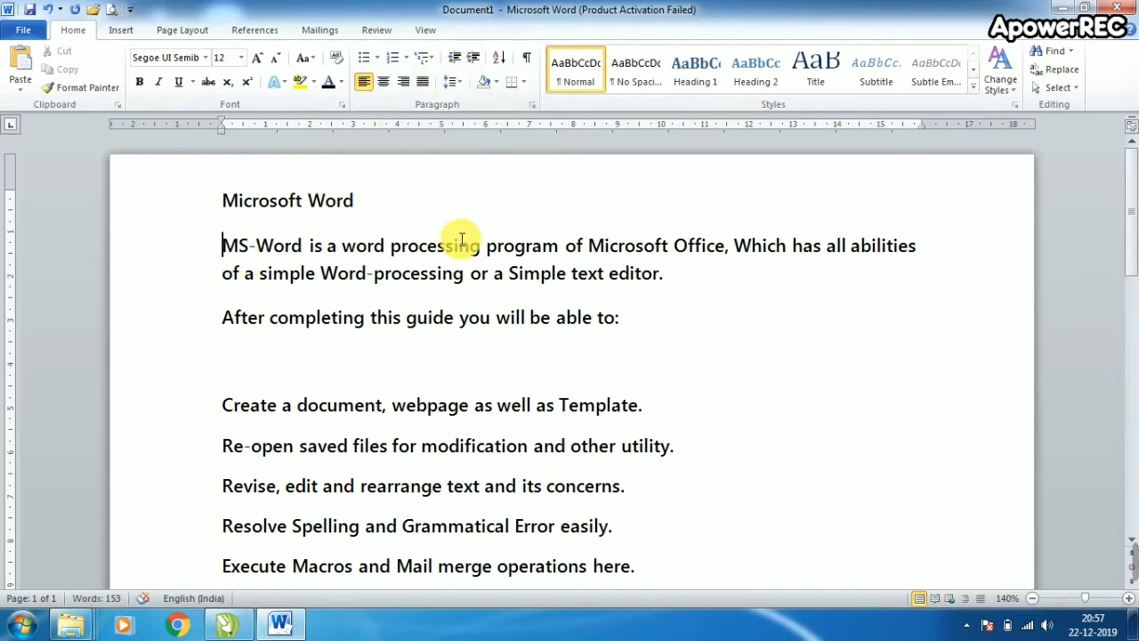
key(Tab)
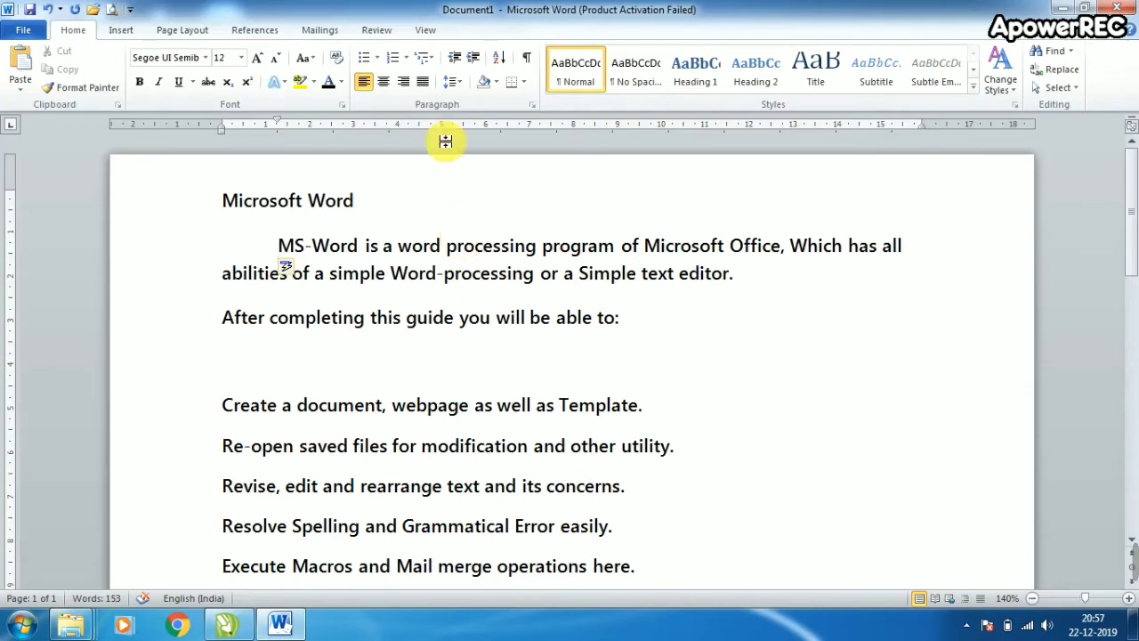
click(474, 61)
click(474, 60)
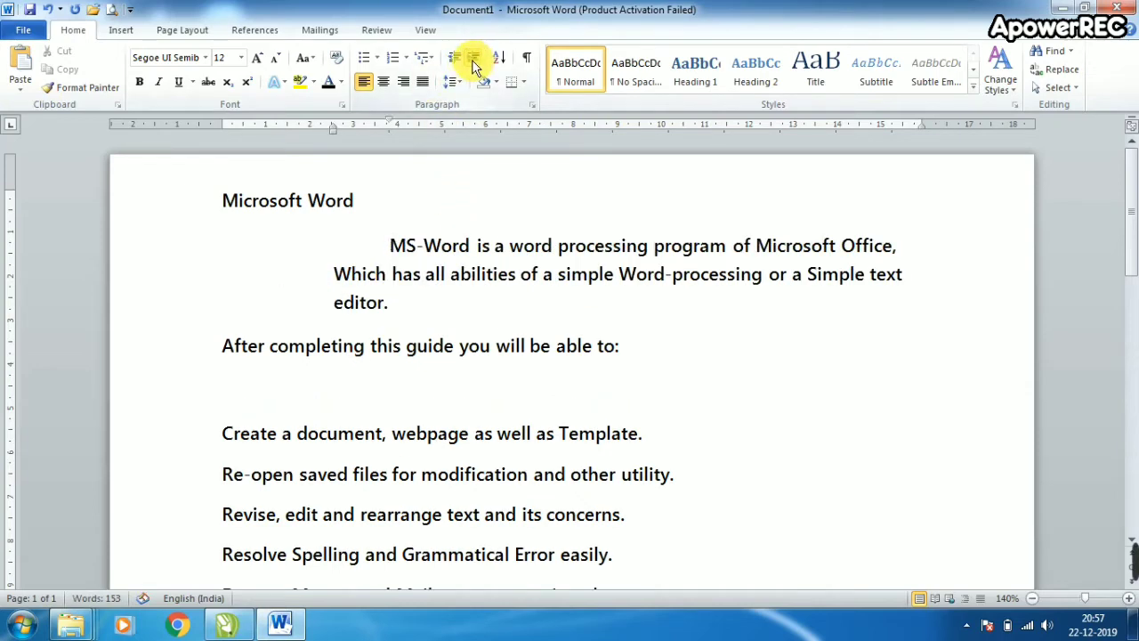
click(456, 63)
click(456, 63)
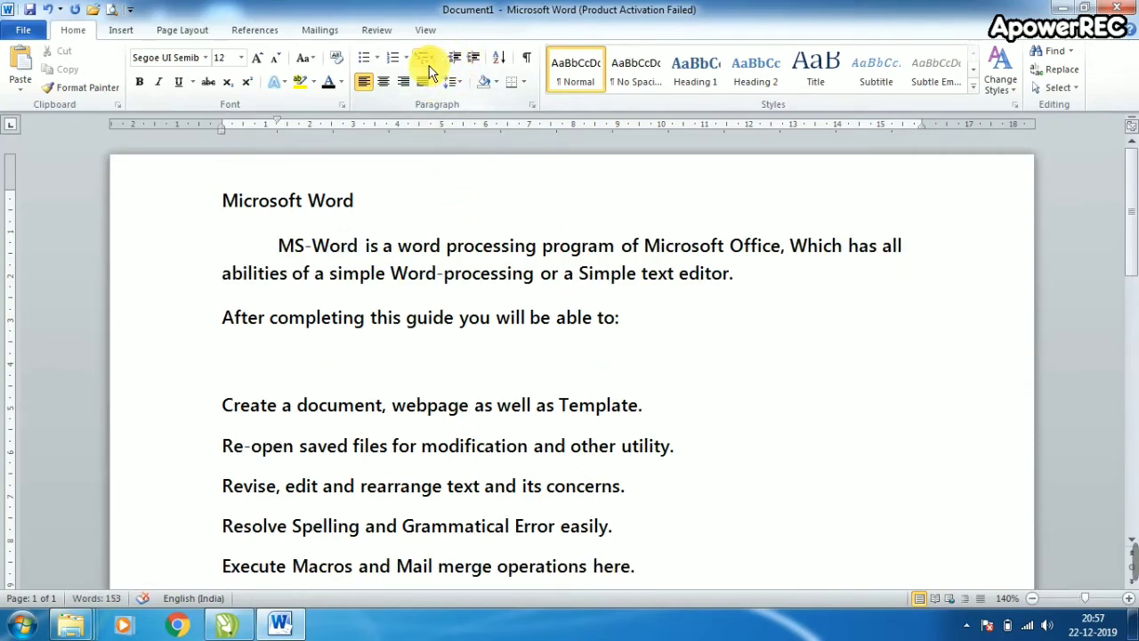
key(BackSpace)
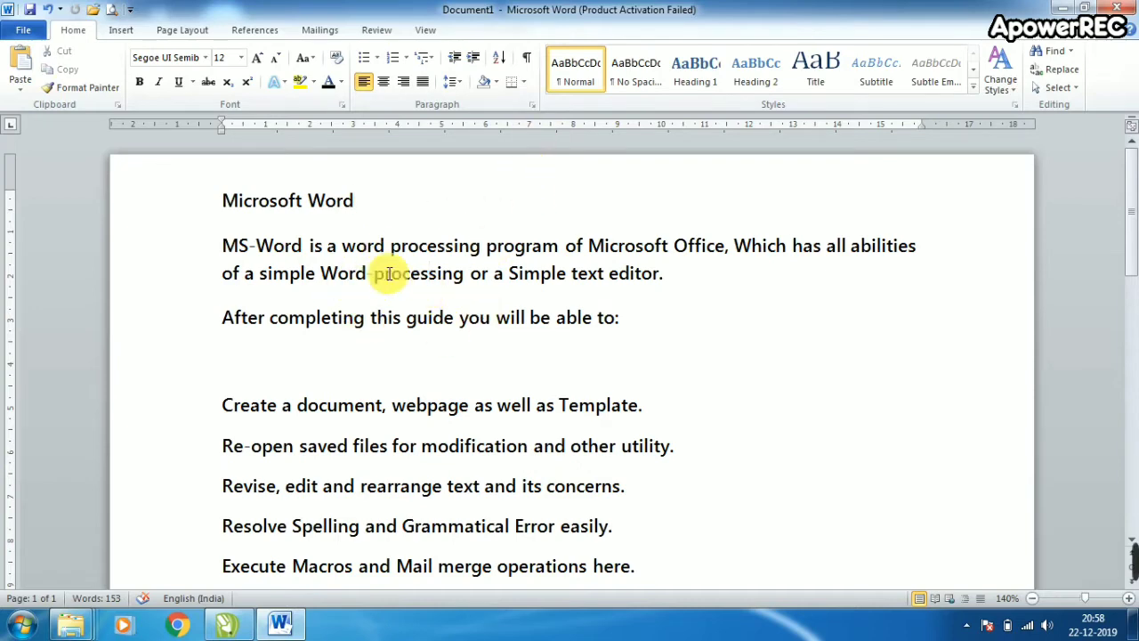
Show formatting marks and insert a tab between 'After' and 'completing'.
click(626, 320)
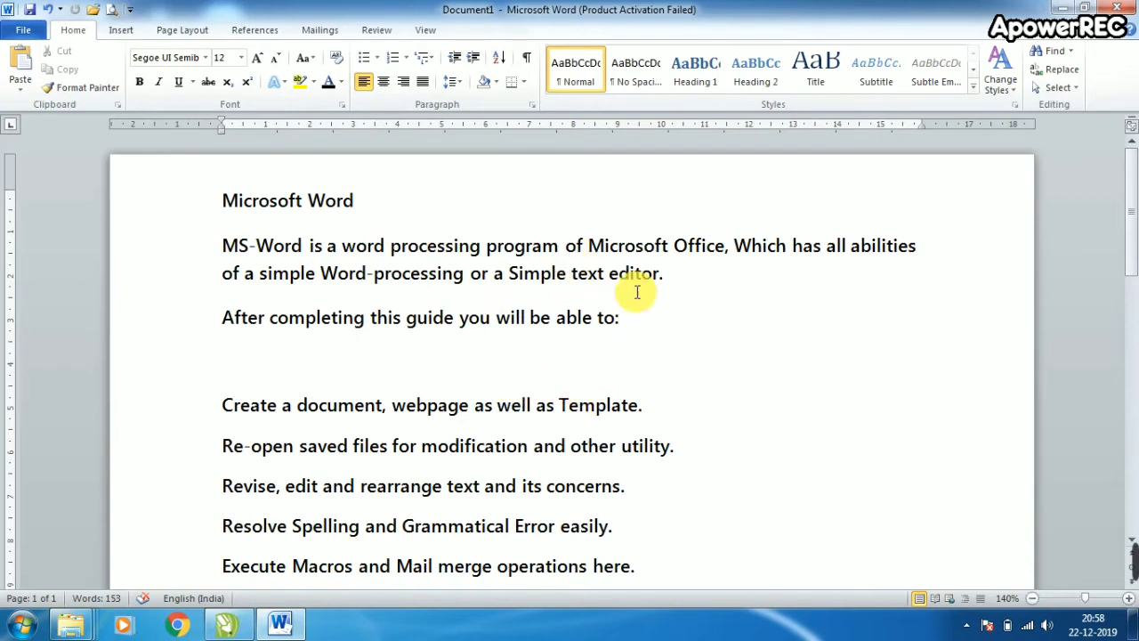
click(528, 65)
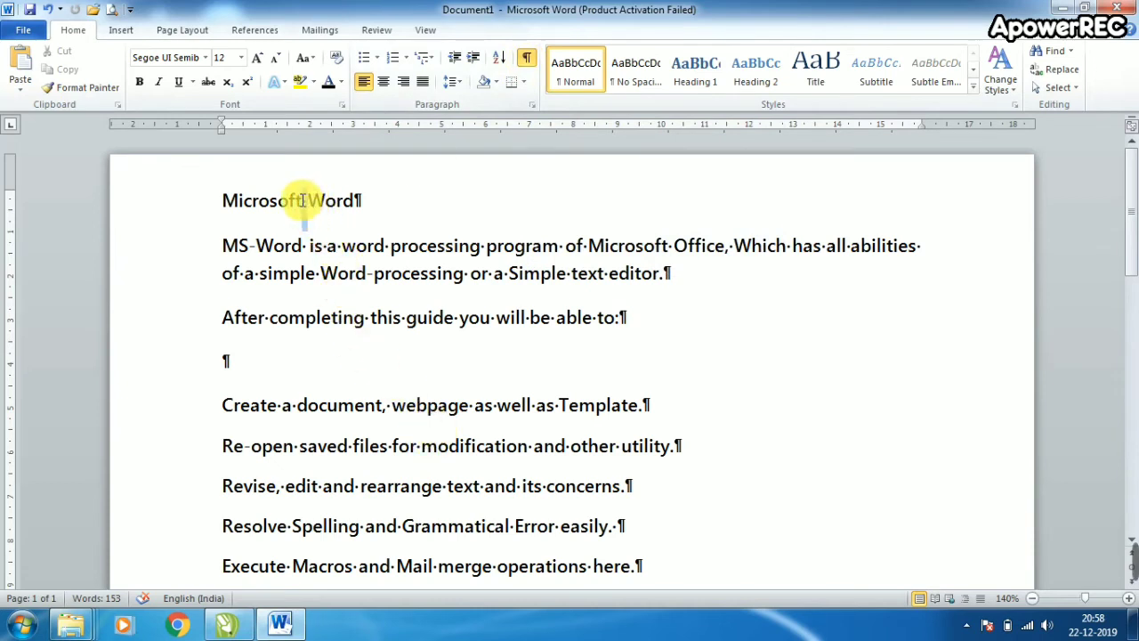
drag(303, 201, 308, 201)
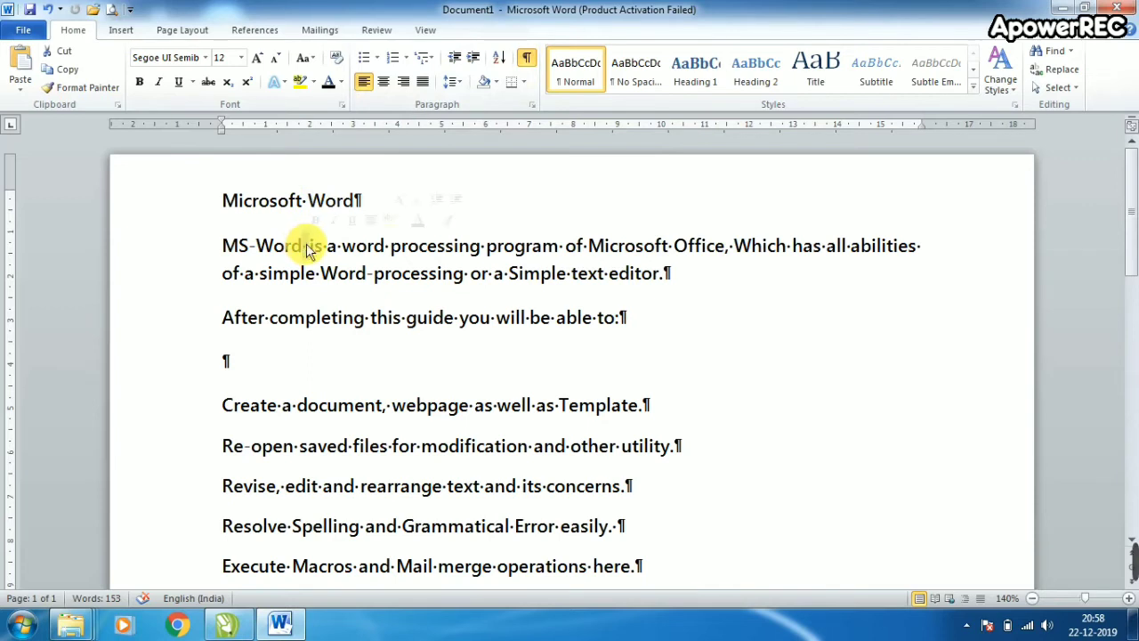
drag(303, 250, 309, 249)
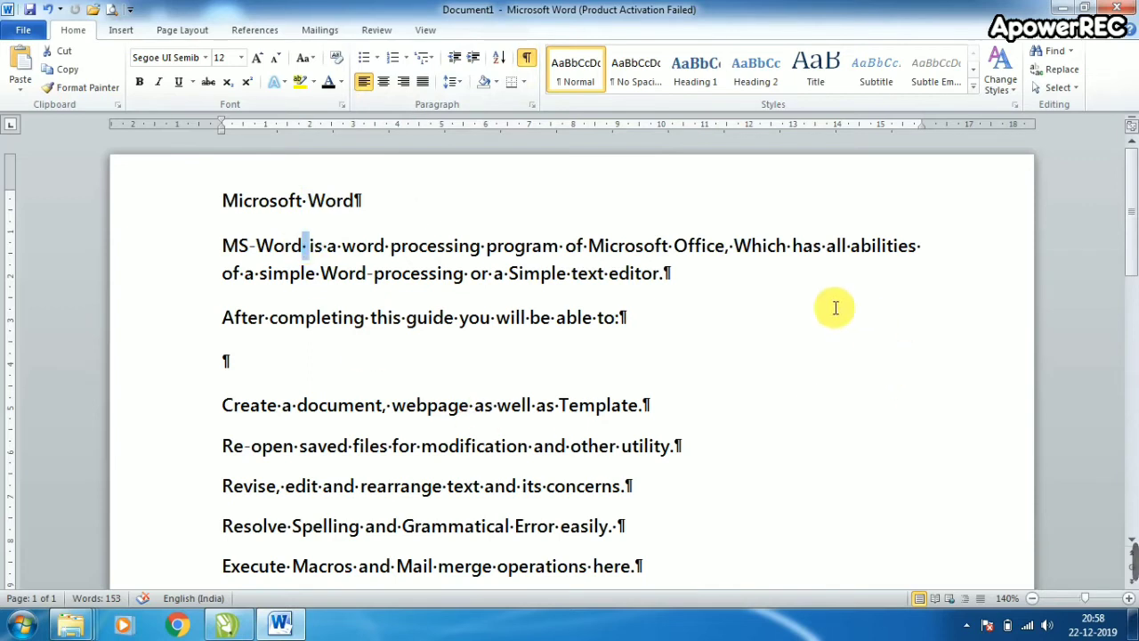
click(664, 273)
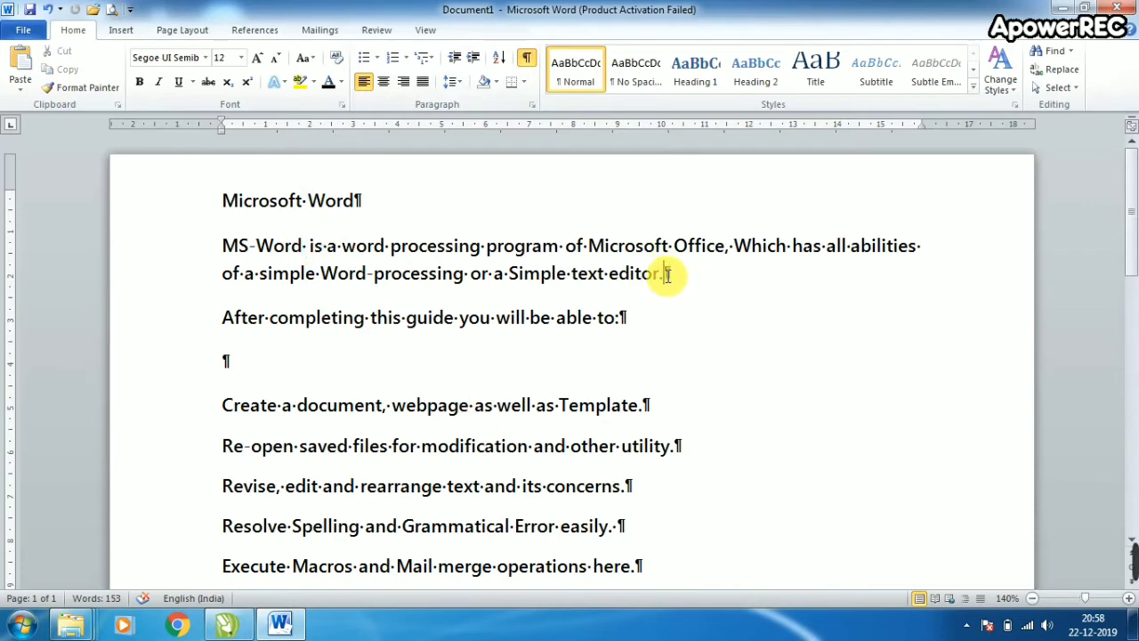
click(585, 363)
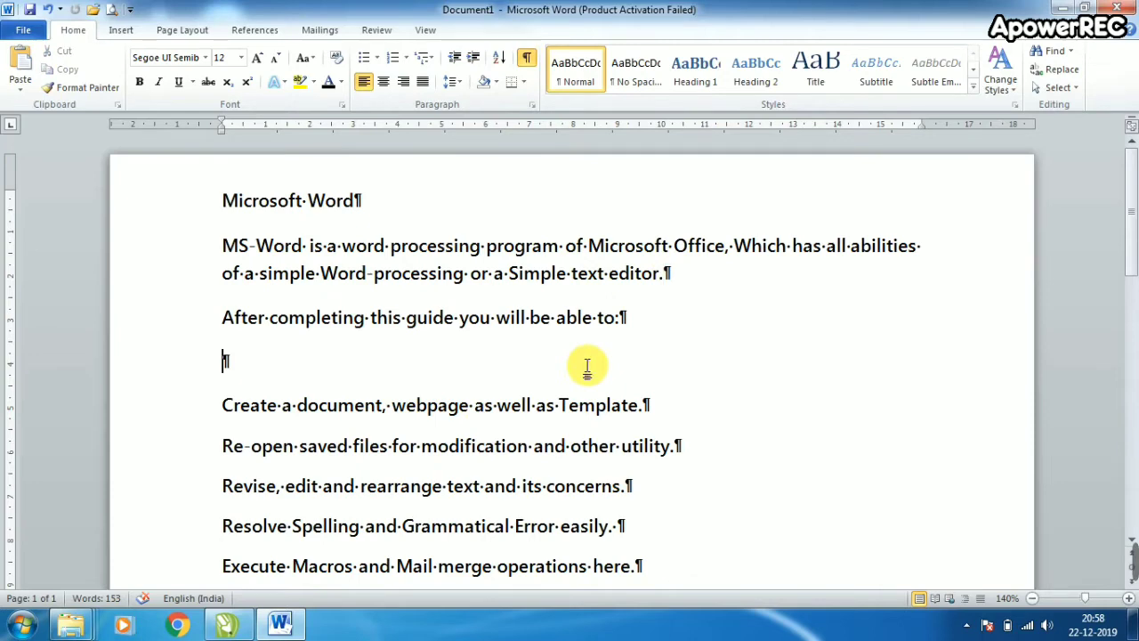
click(270, 318)
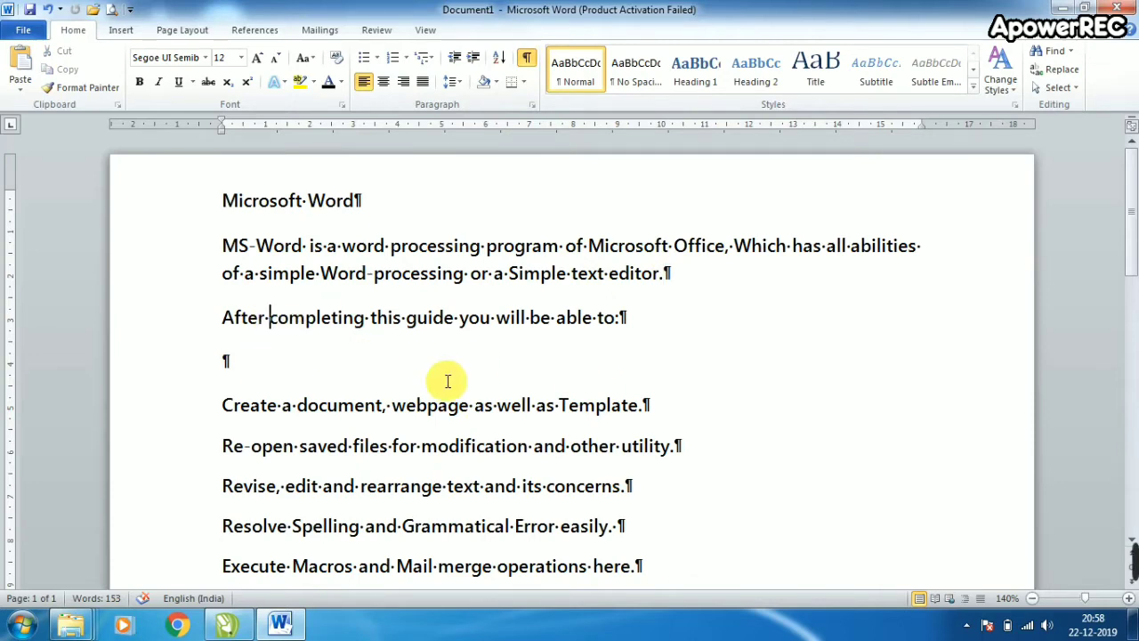
key(Tab)
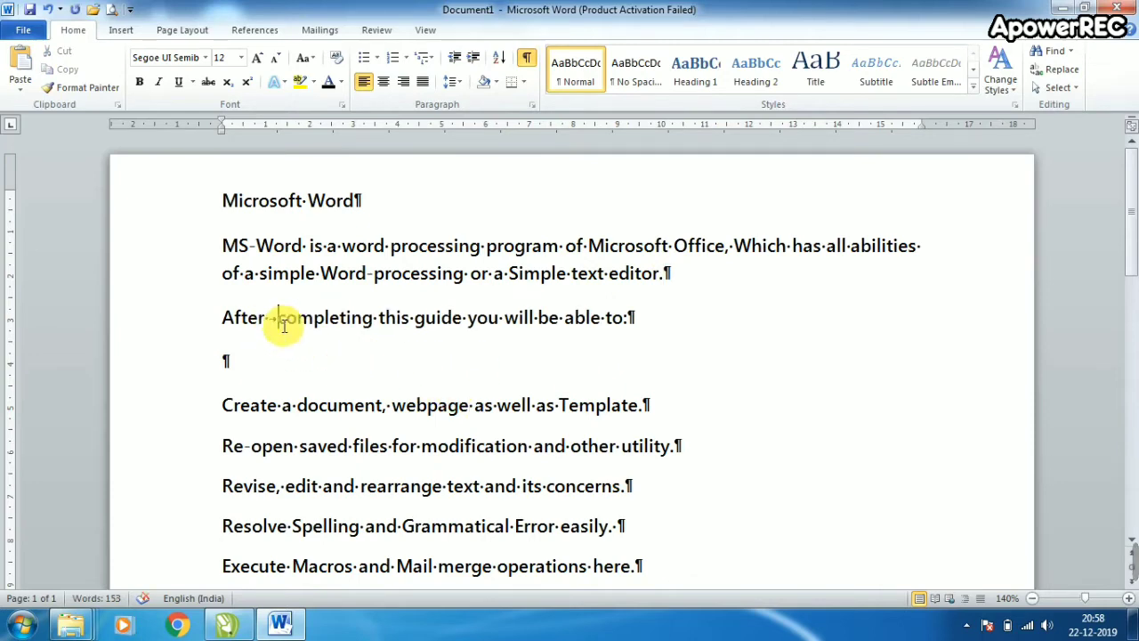
Try a tab on the 'Create a document' line, remove it, and hide formatting marks.
click(223, 404)
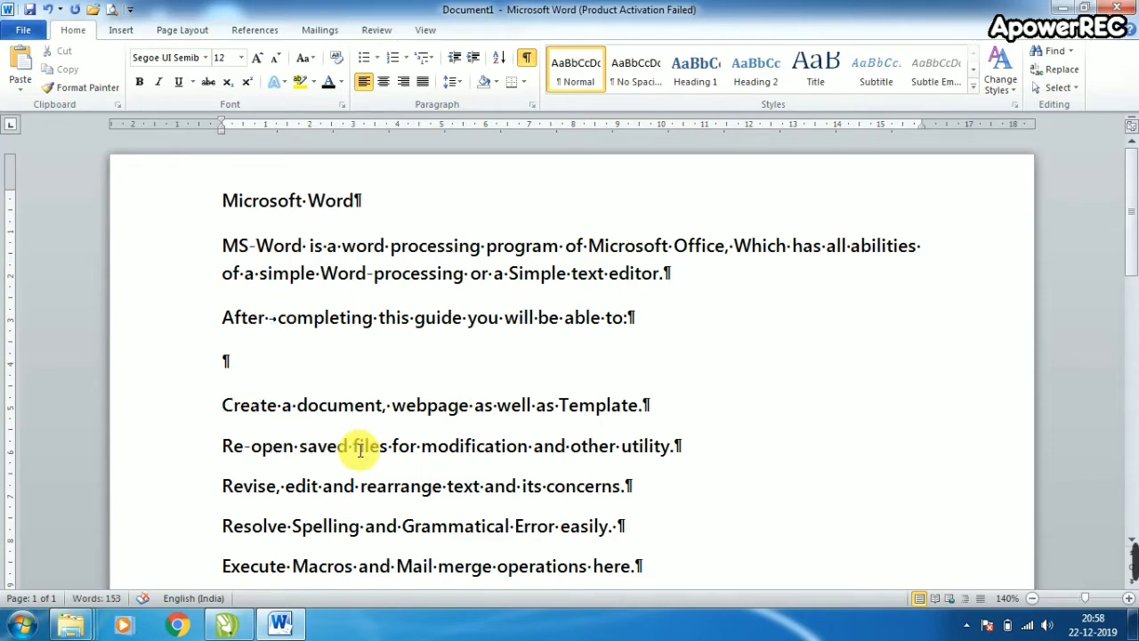
key(Tab)
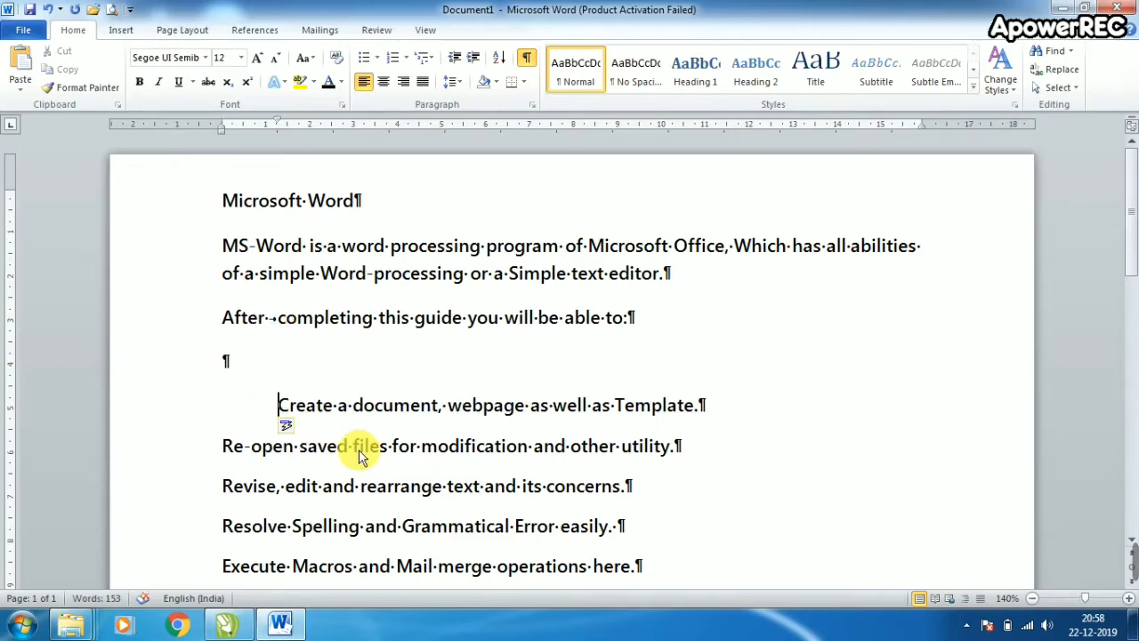
key(BackSpace)
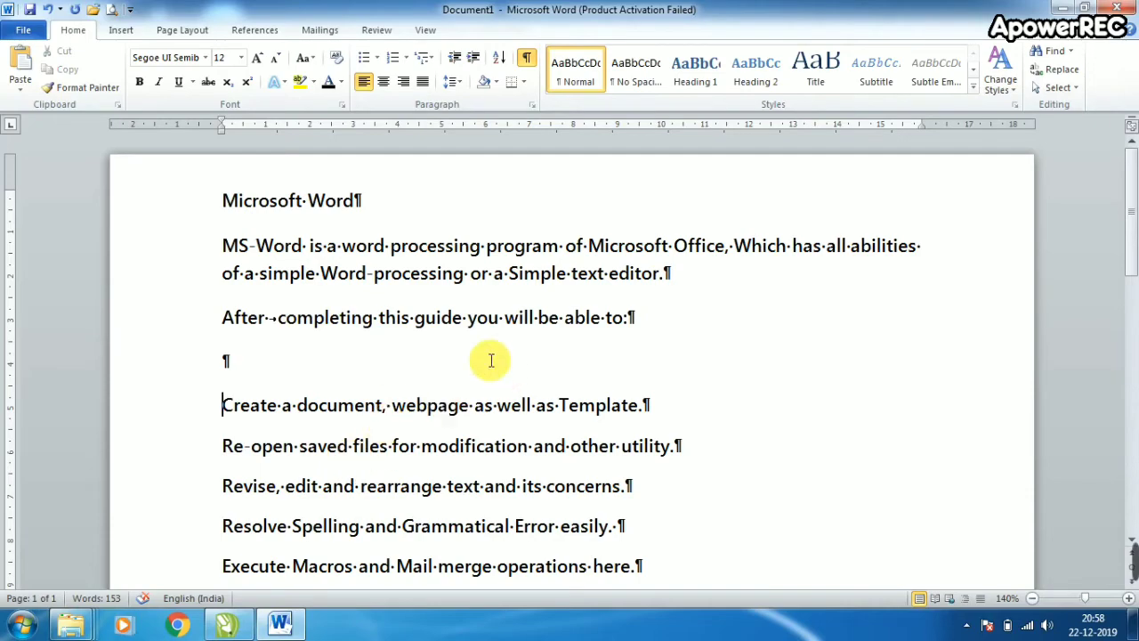
scroll(549, 412, down, 2)
scroll(552, 409, down, 2)
scroll(547, 405, up, 4)
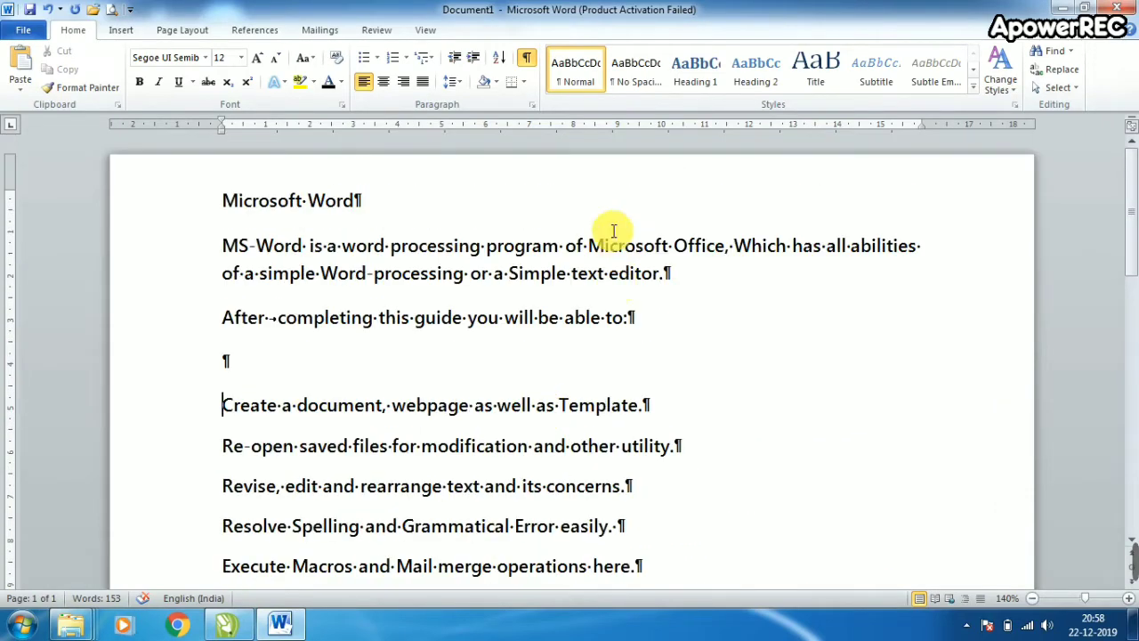
click(528, 61)
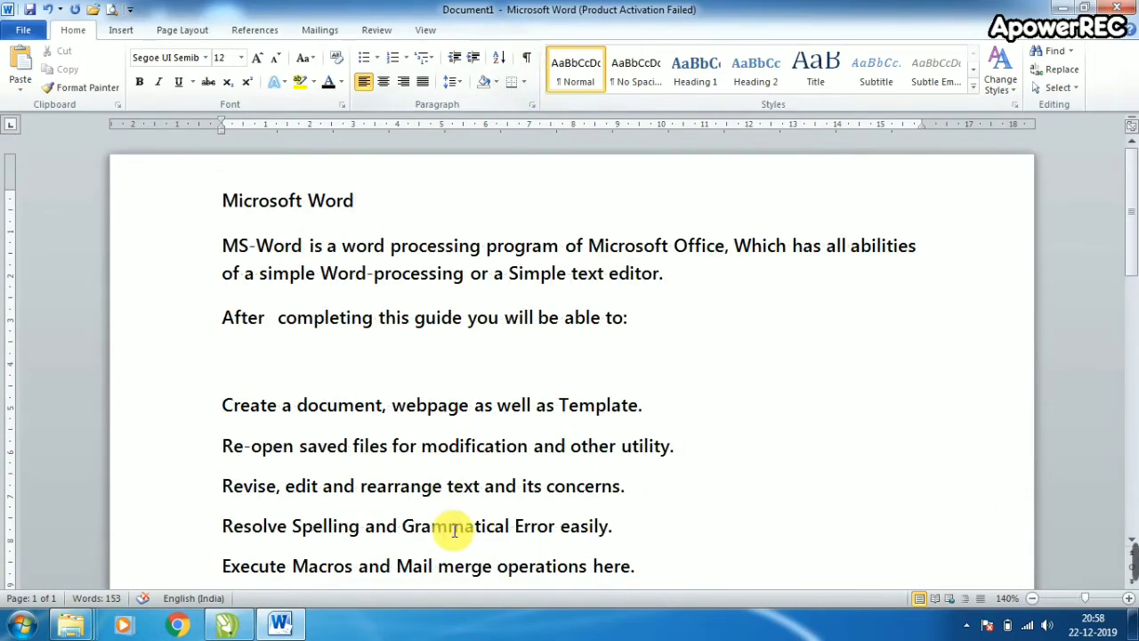
scroll(481, 481, down, 5)
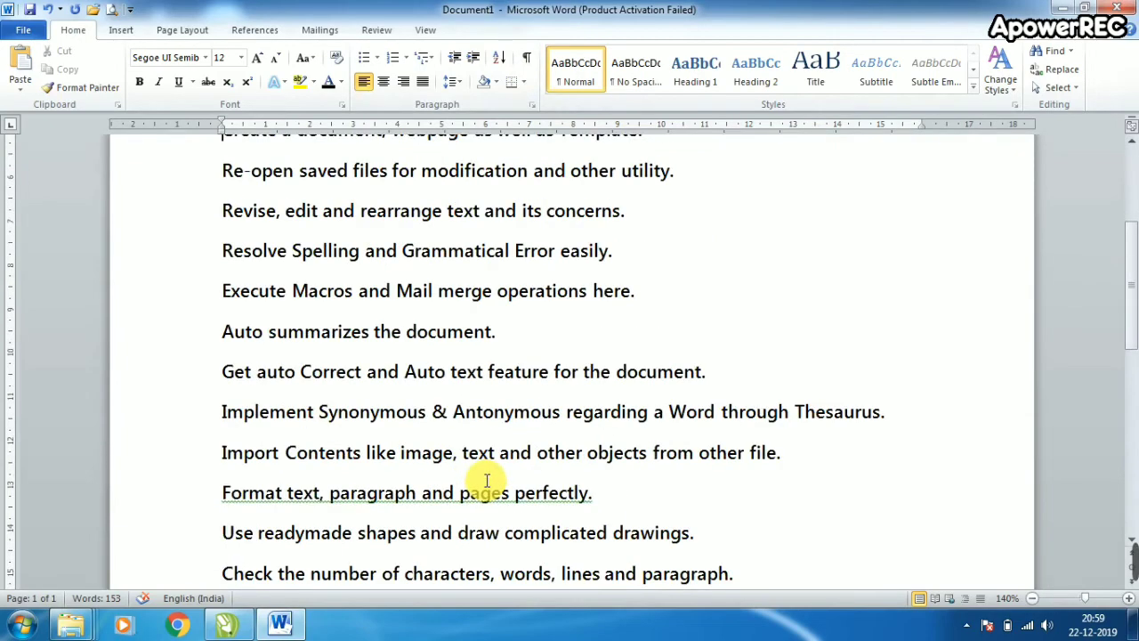
scroll(483, 477, down, 5)
scroll(485, 480, down, 5)
scroll(487, 481, up, 5)
scroll(484, 477, up, 6)
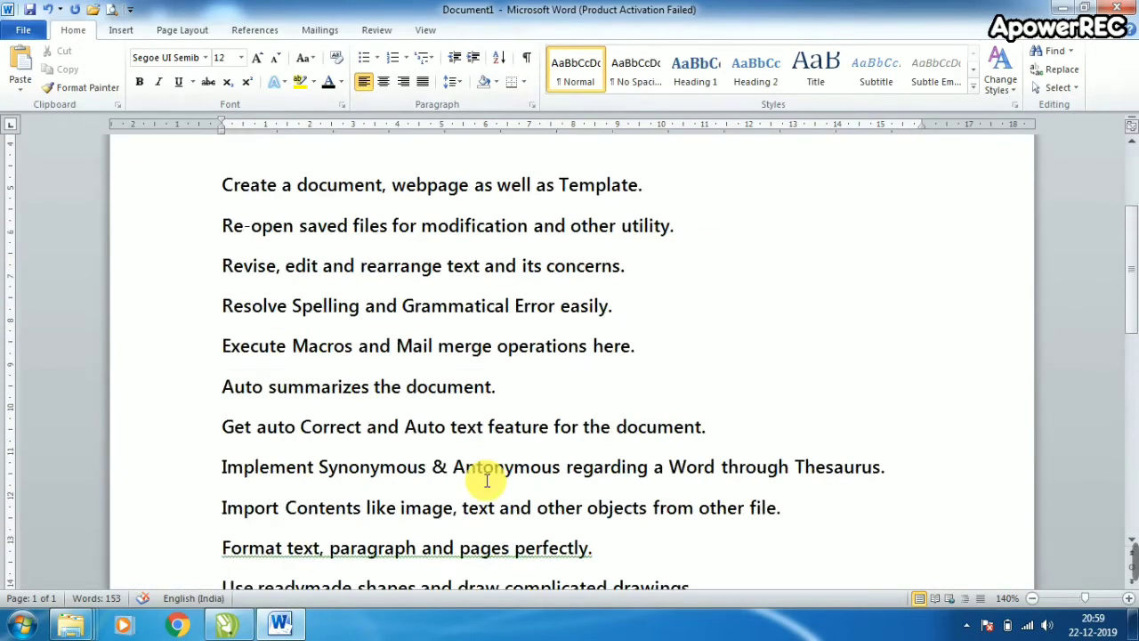
scroll(487, 480, up, 4)
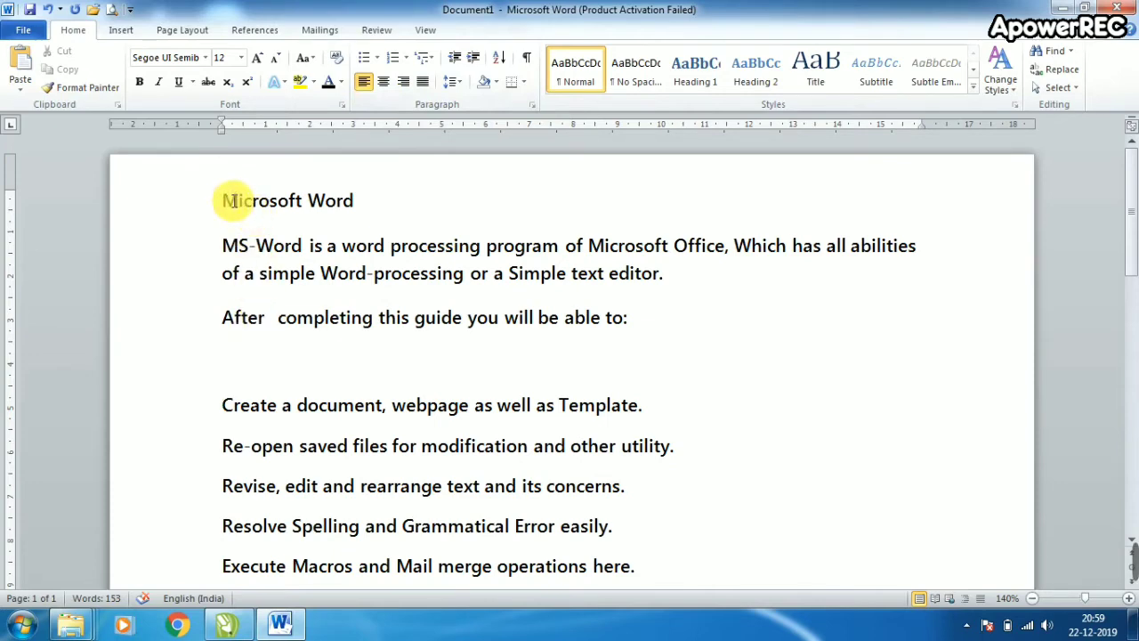
Delete the blank space before the 'Microsoft Word' title.
drag(219, 200, 360, 199)
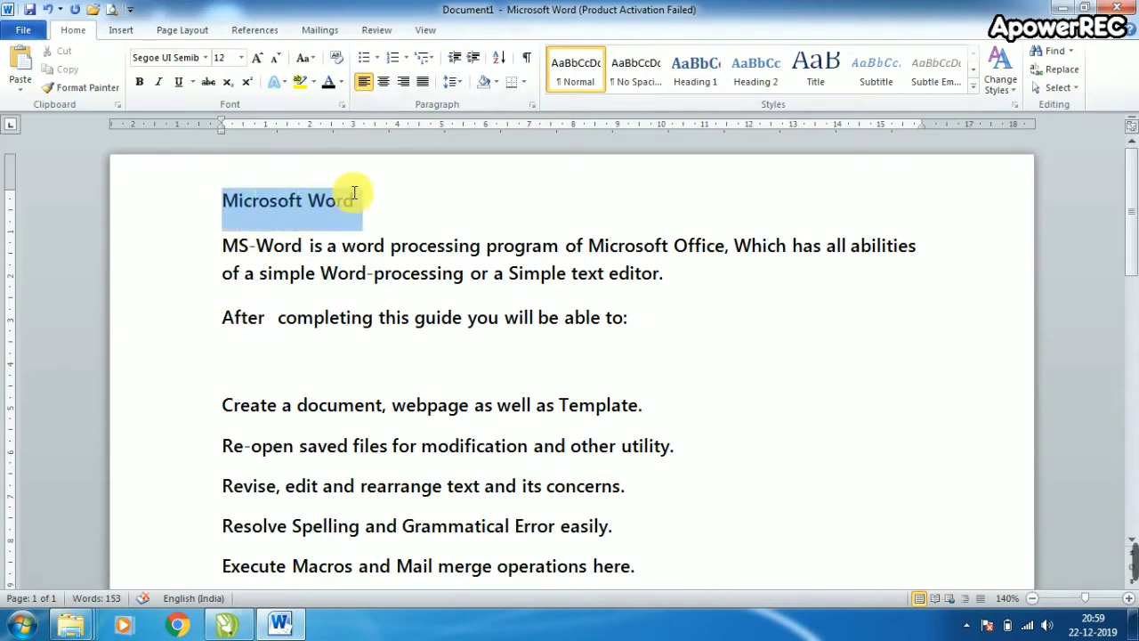
click(267, 286)
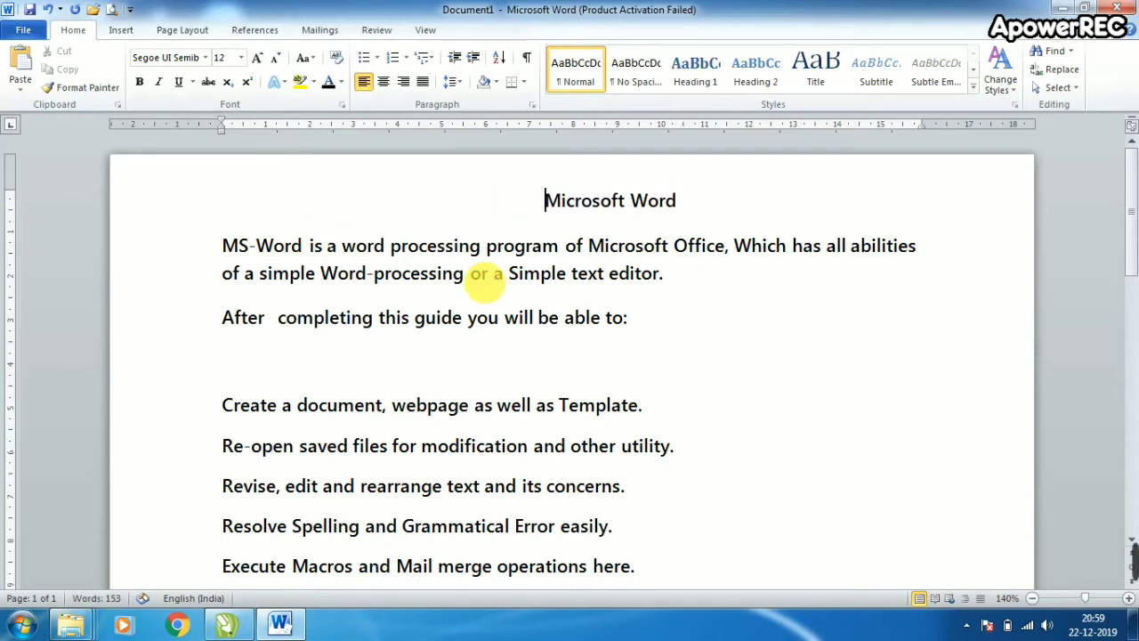
double_click(360, 203)
key(Delete)
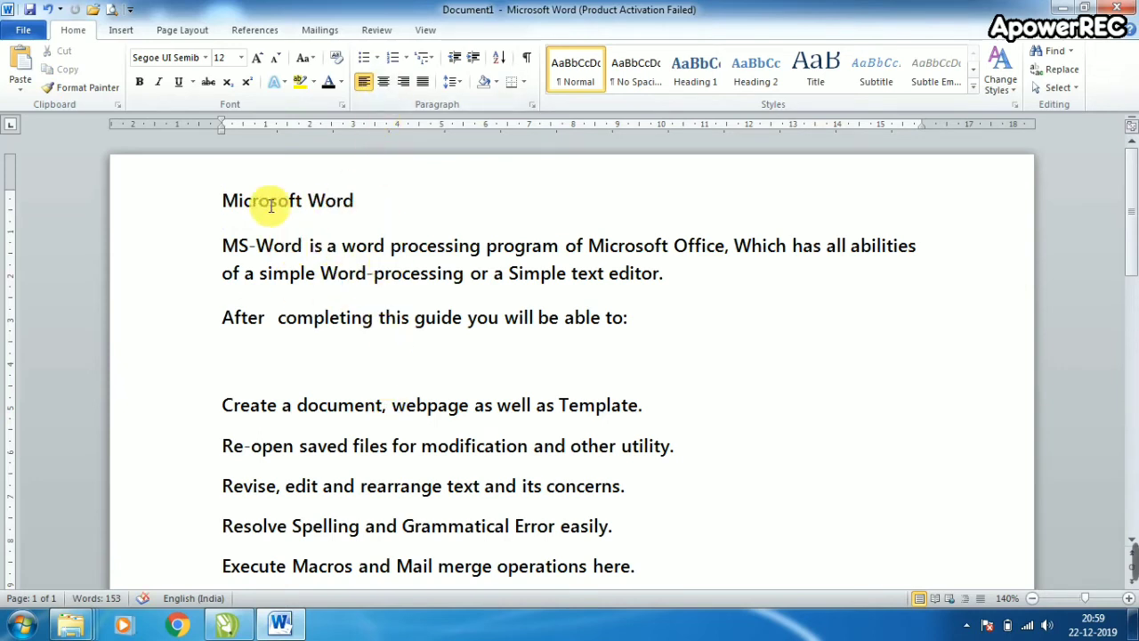
drag(222, 201, 356, 200)
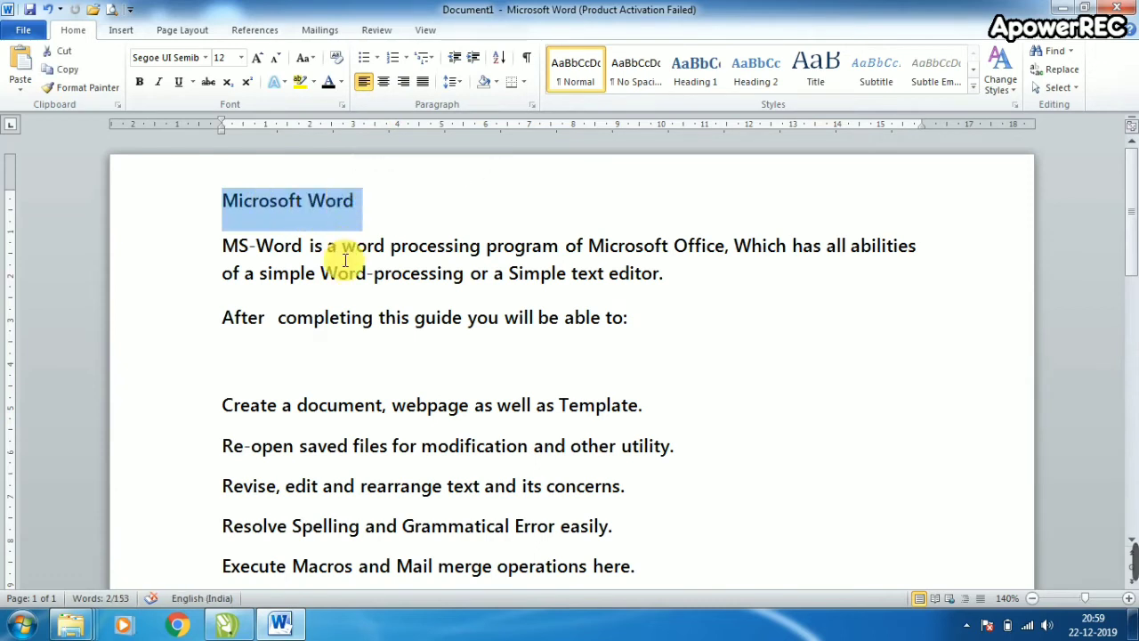
click(256, 198)
Align the 'Microsoft Word' title to the right margin after trying Center and Left.
click(275, 202)
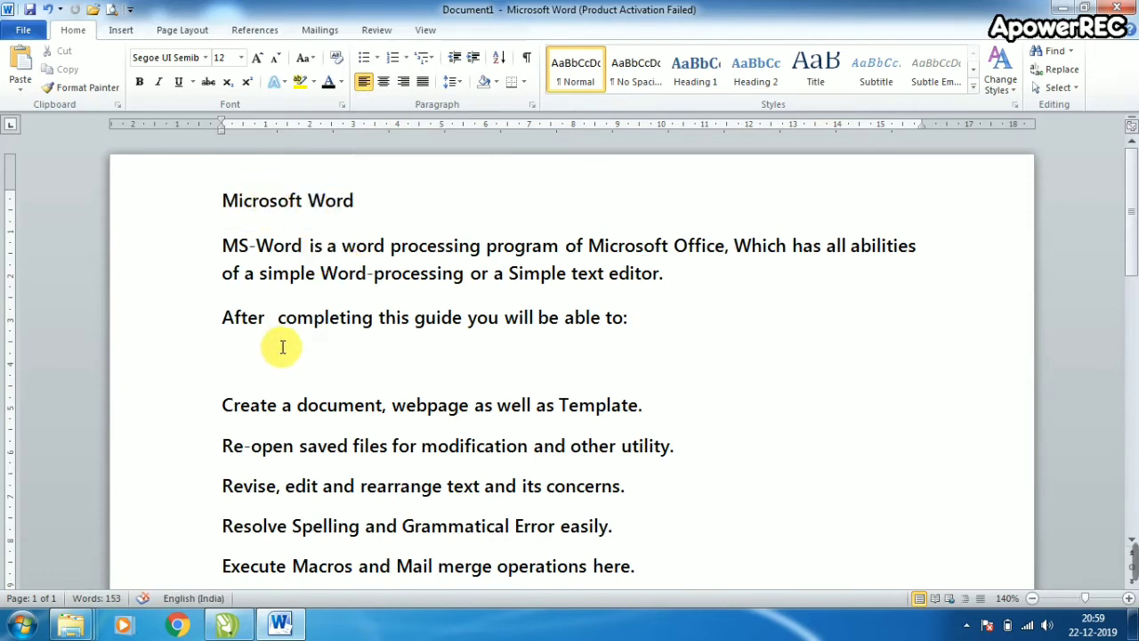
click(383, 85)
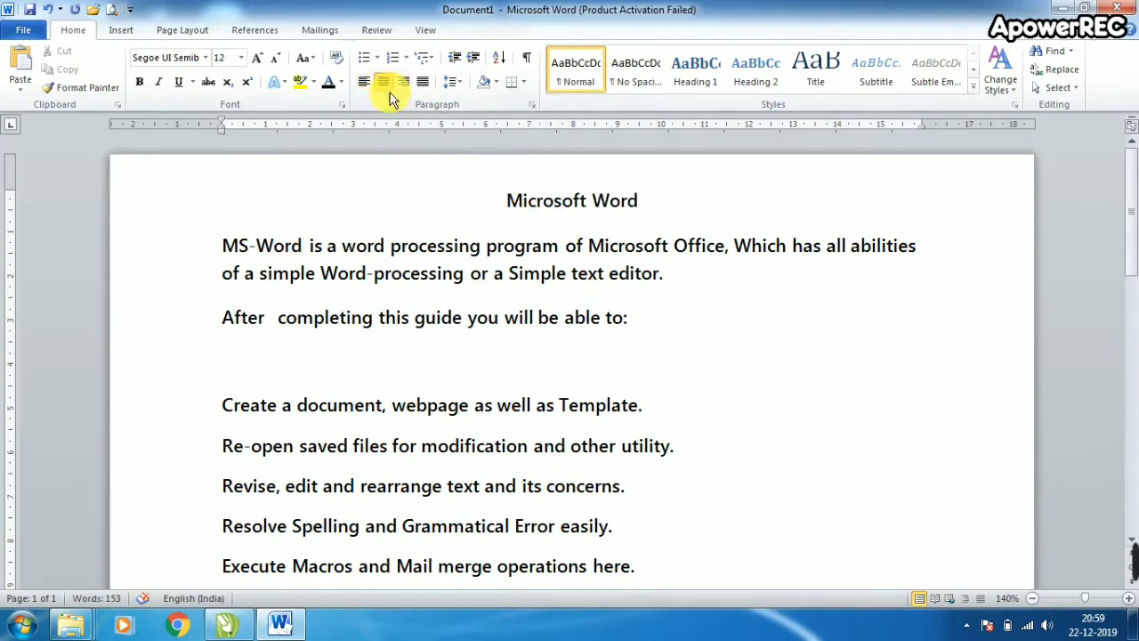
click(367, 83)
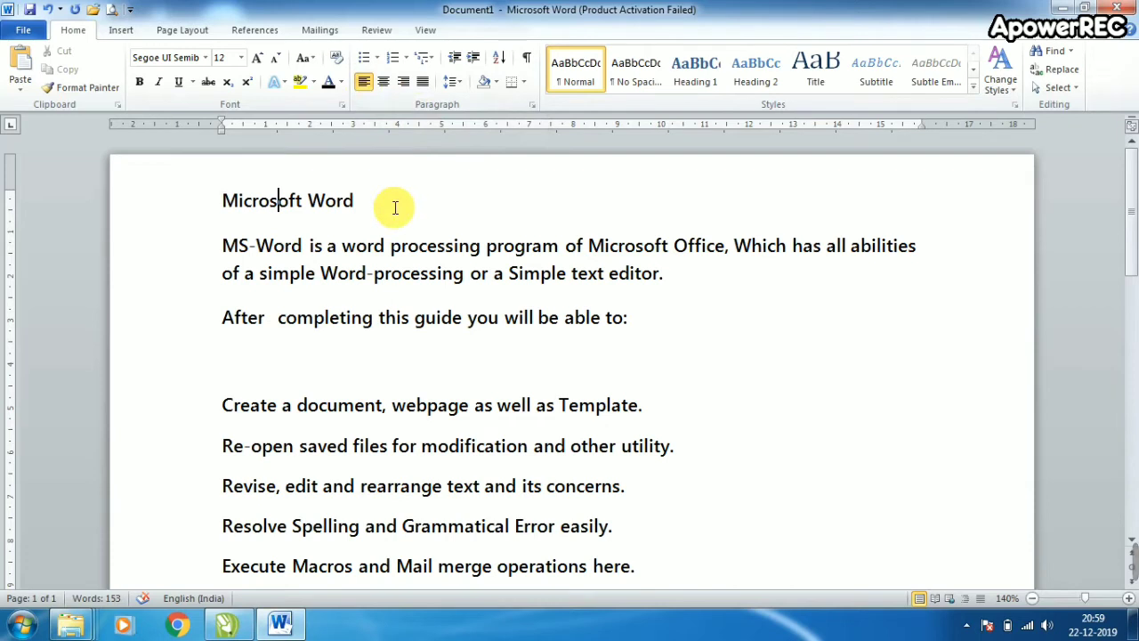
key(ctrl+e)
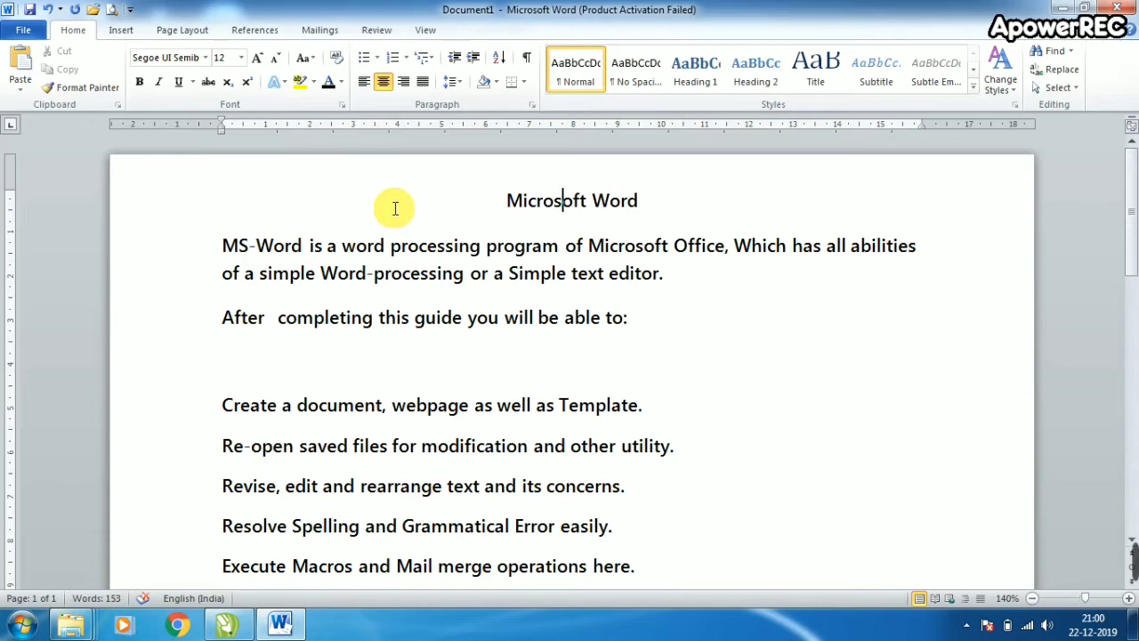
click(407, 84)
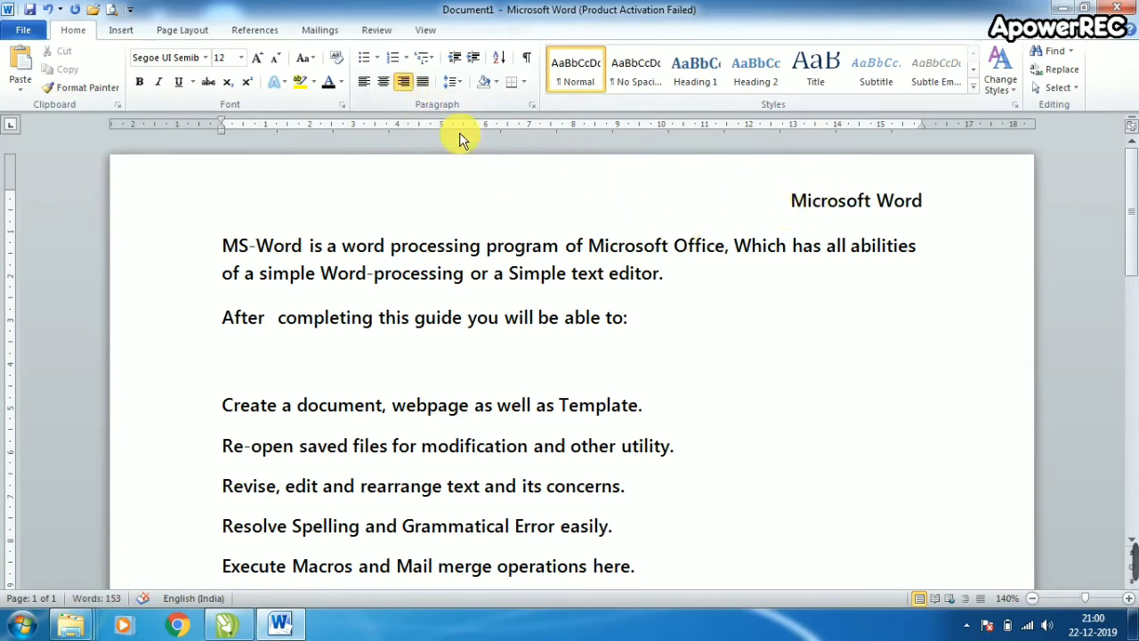
Left-align the 'Microsoft Word' heading again with Ctrl+L.
scroll(594, 341, down, 5)
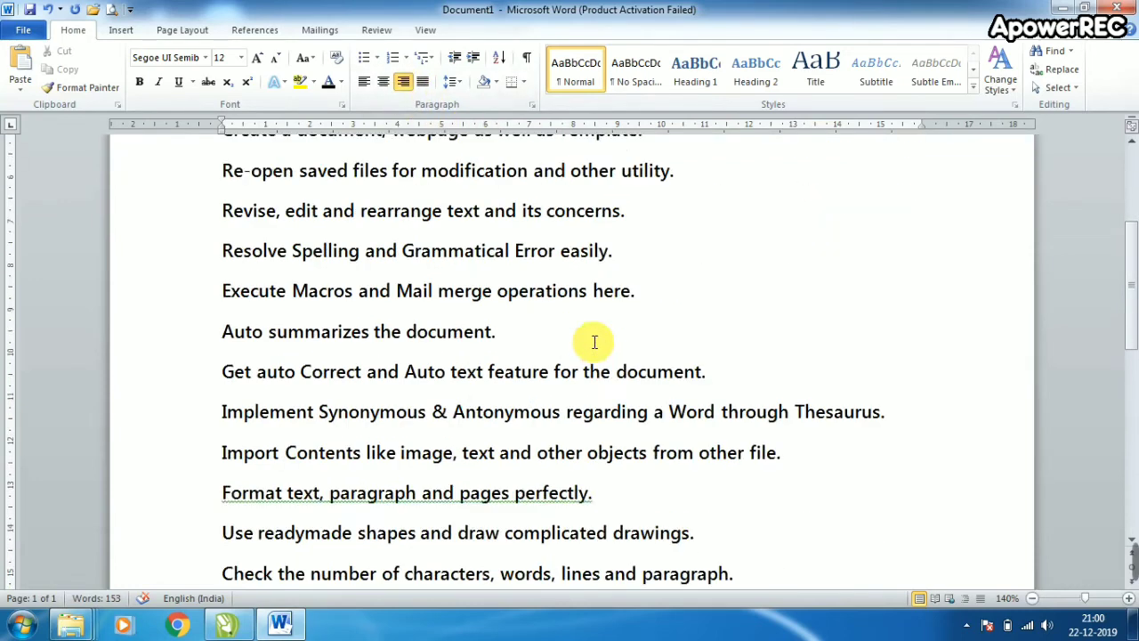
scroll(593, 340, down, 4)
scroll(592, 342, down, 5)
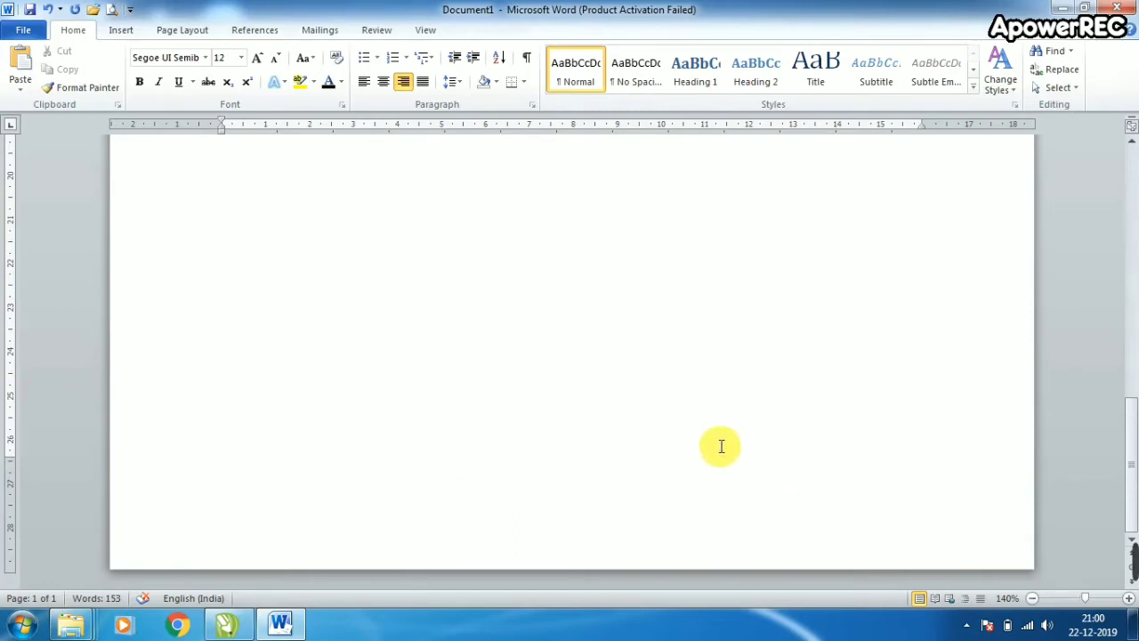
scroll(856, 444, up, 5)
scroll(848, 450, up, 5)
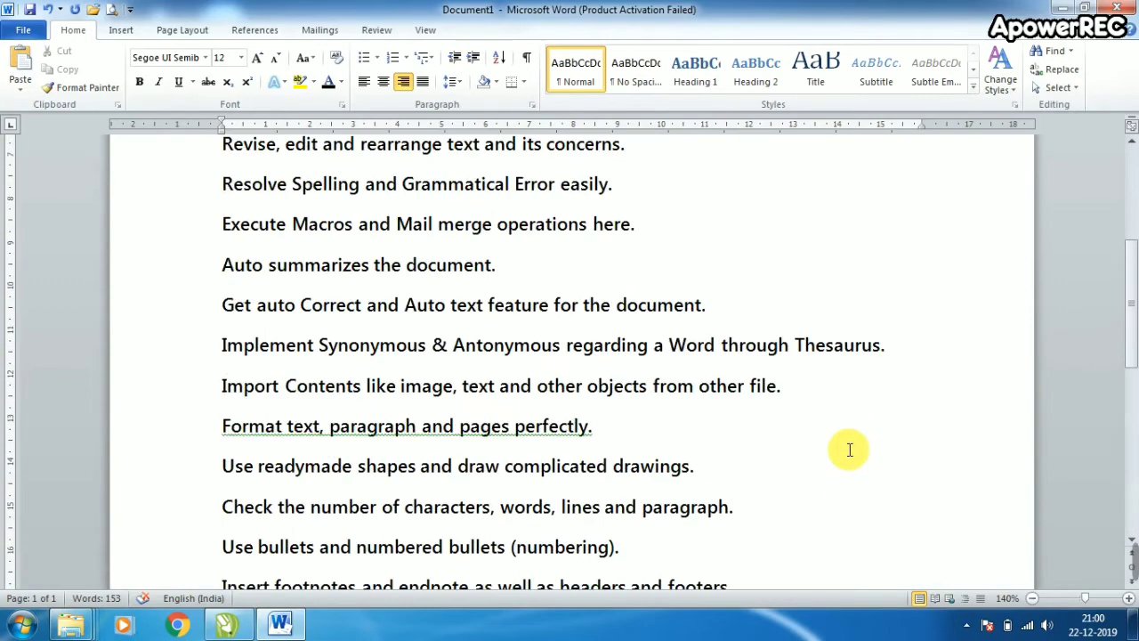
scroll(849, 451, up, 5)
scroll(847, 450, up, 2)
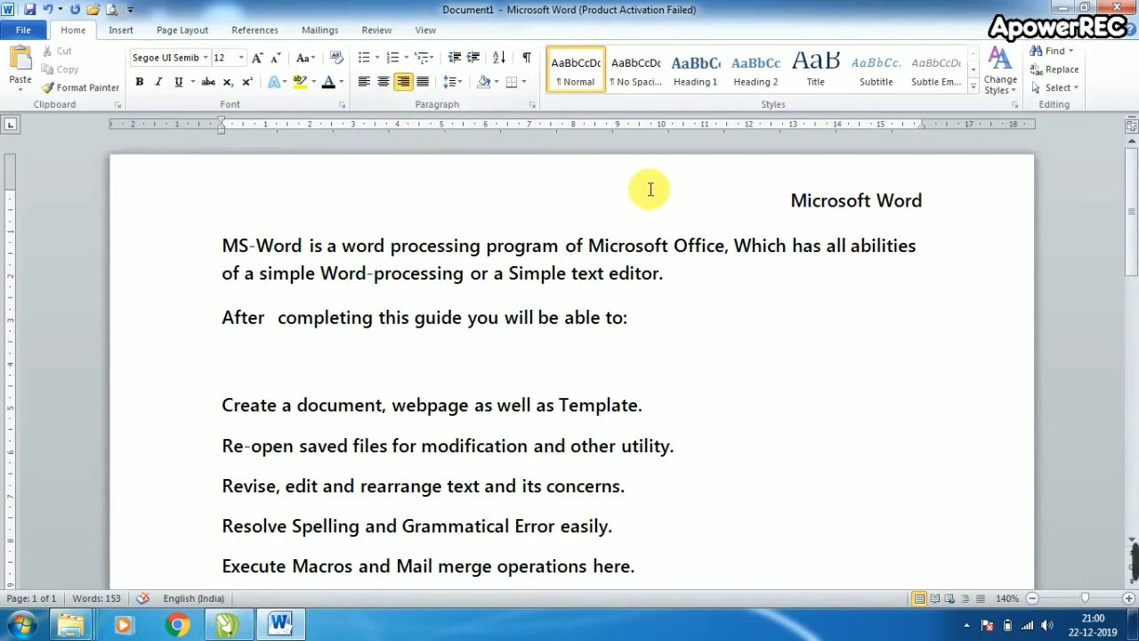
key(ctrl+l)
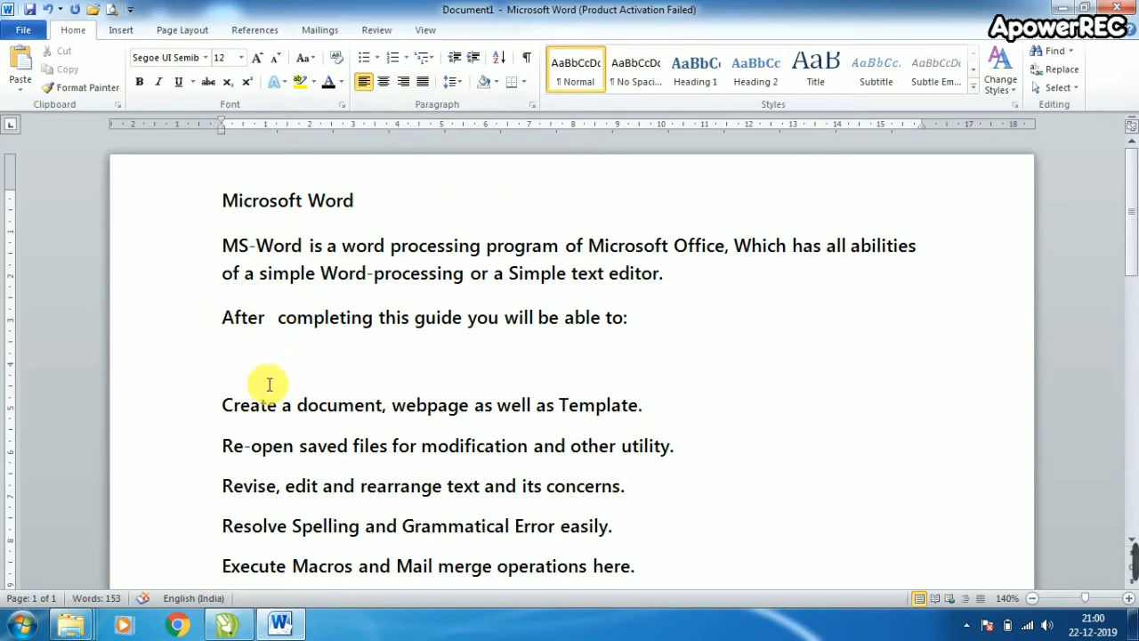
Join the After completing and Create a document lines onto the intro paragraph after 'editor.'.
key(BackSpace)
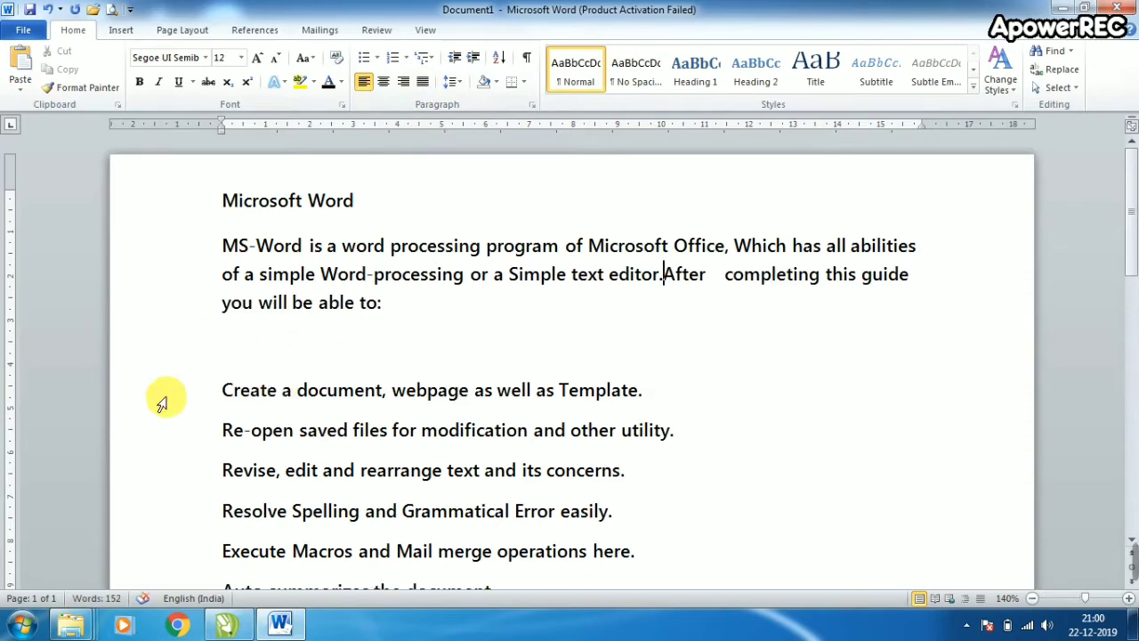
click(225, 393)
key(BackSpace)
key(BackSpace)
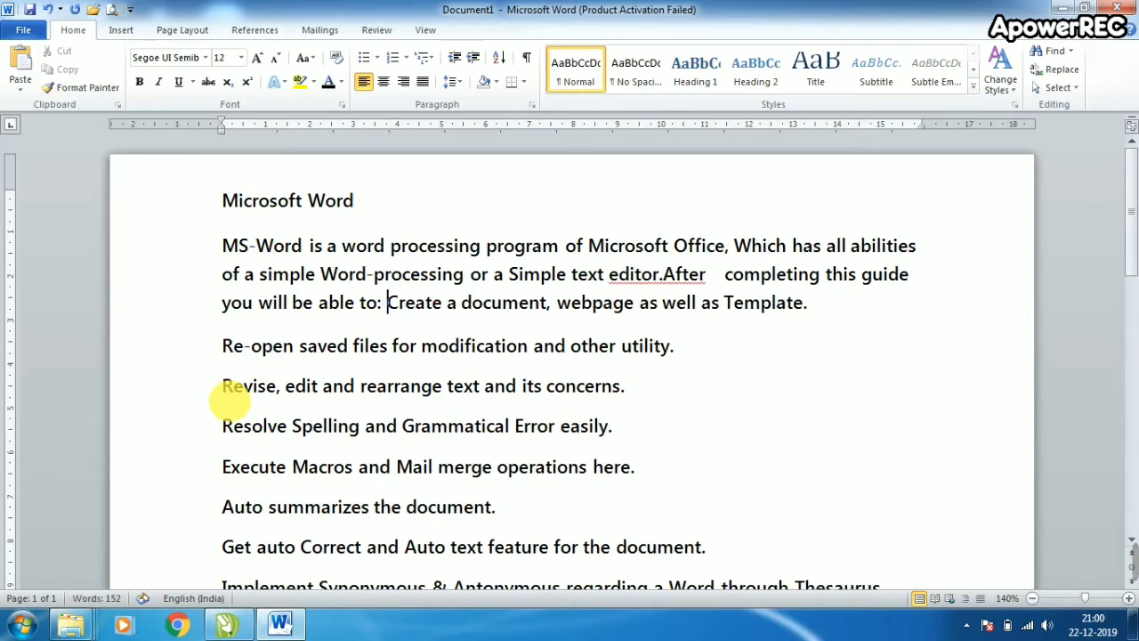
click(663, 274)
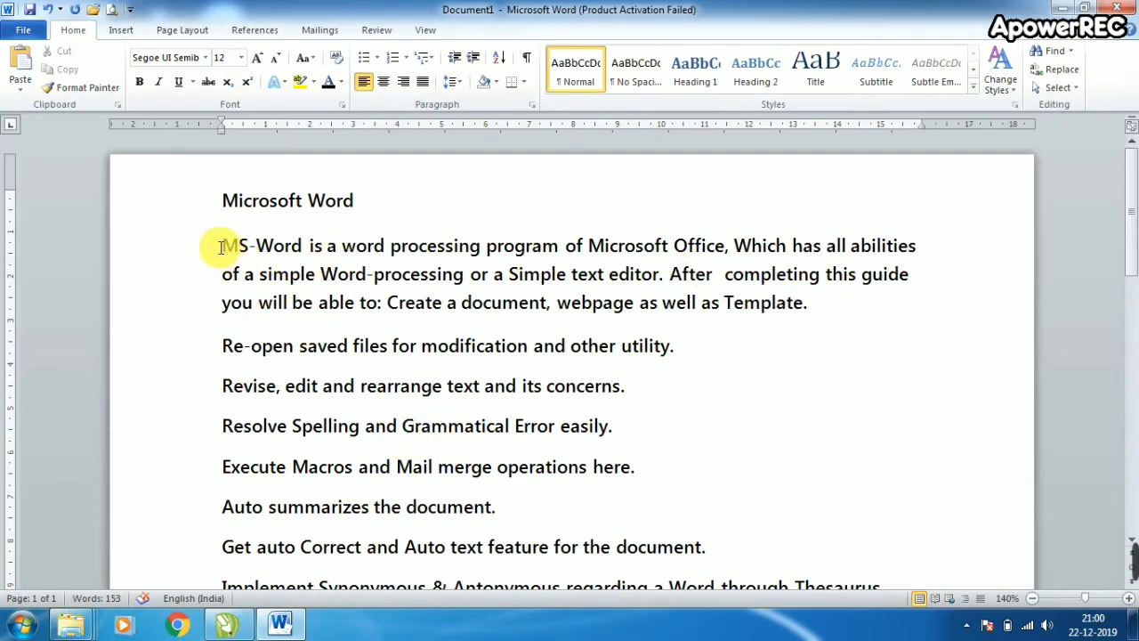
Justify the merged MS-Word opening paragraph.
mouse_move(223, 245)
mouse_down()
mouse_move(601, 260)
mouse_move(811, 302)
mouse_up()
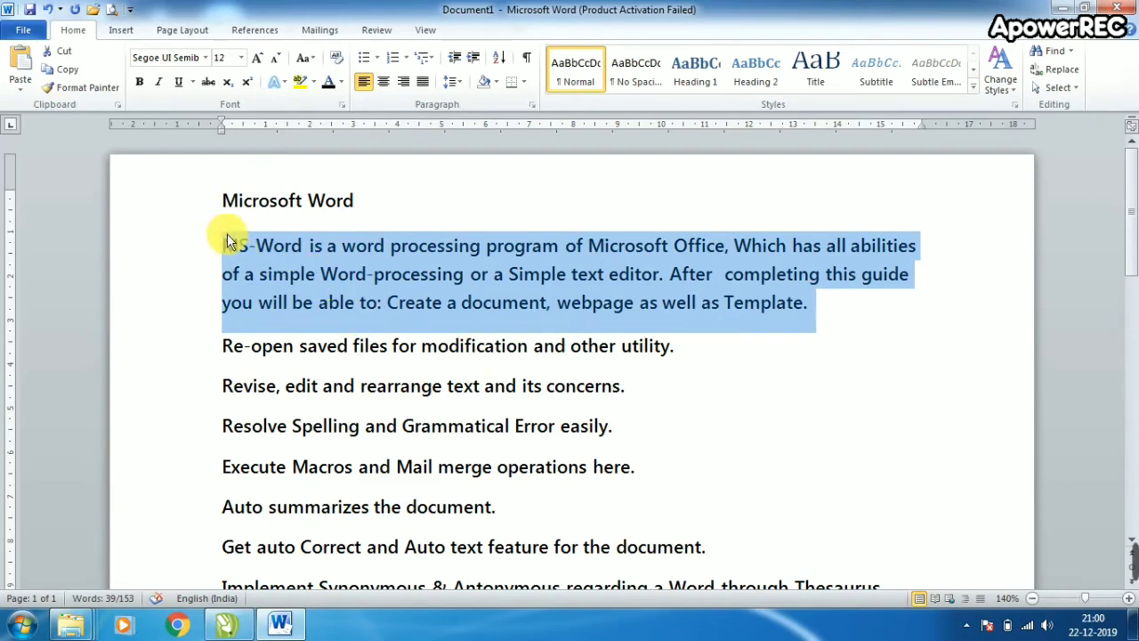
mouse_move(225, 239)
mouse_down()
mouse_move(222, 310)
mouse_move(226, 247)
mouse_move(794, 303)
mouse_up()
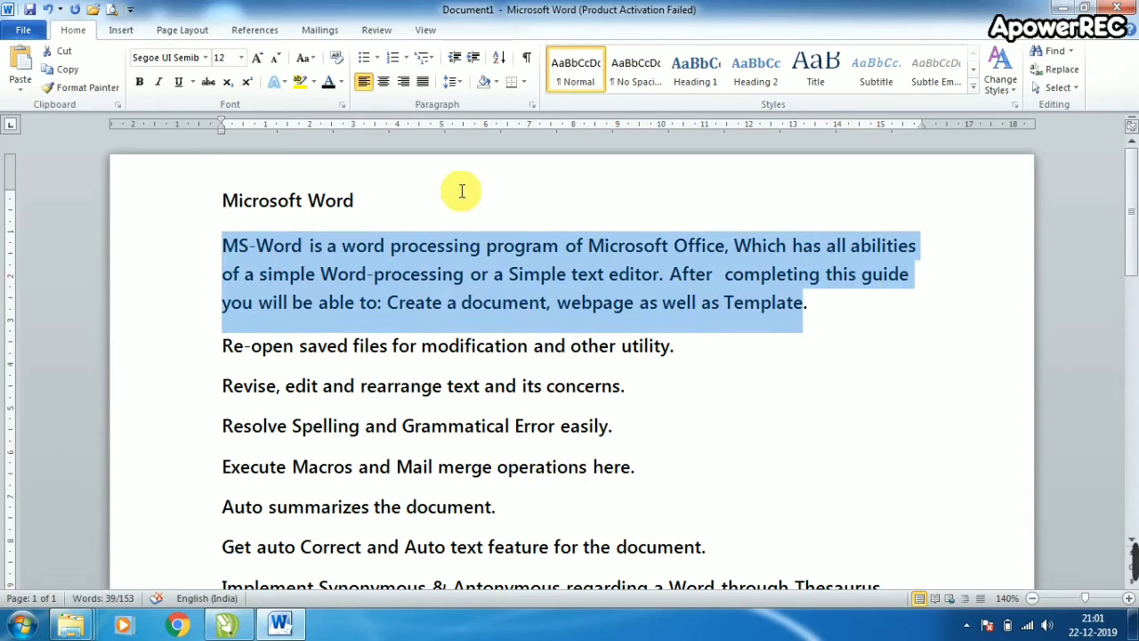
click(423, 83)
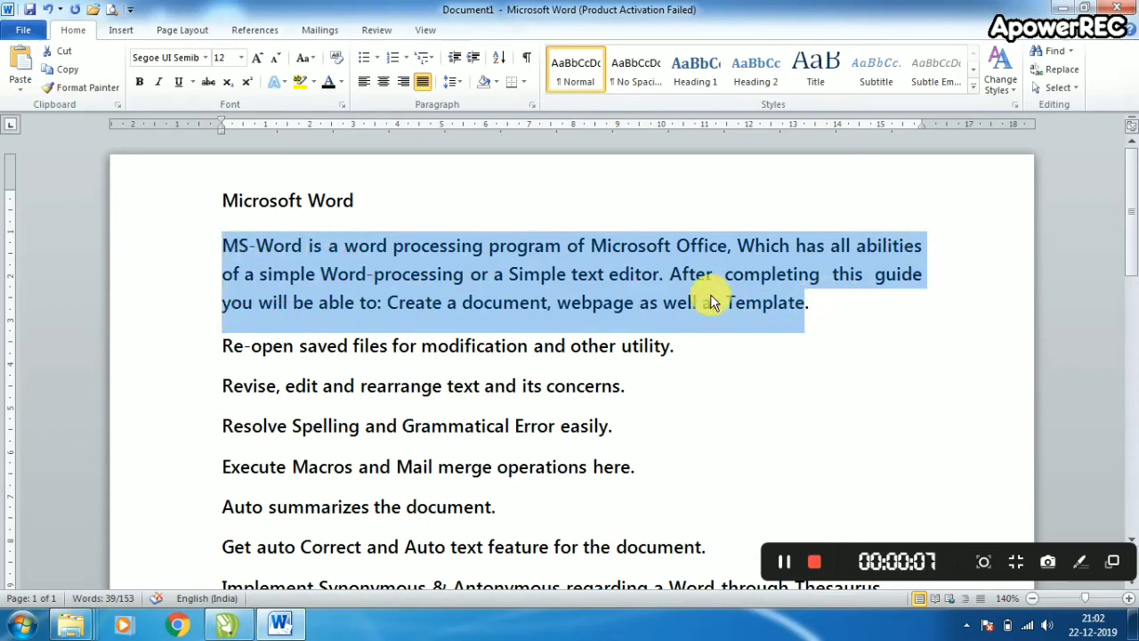
click(598, 361)
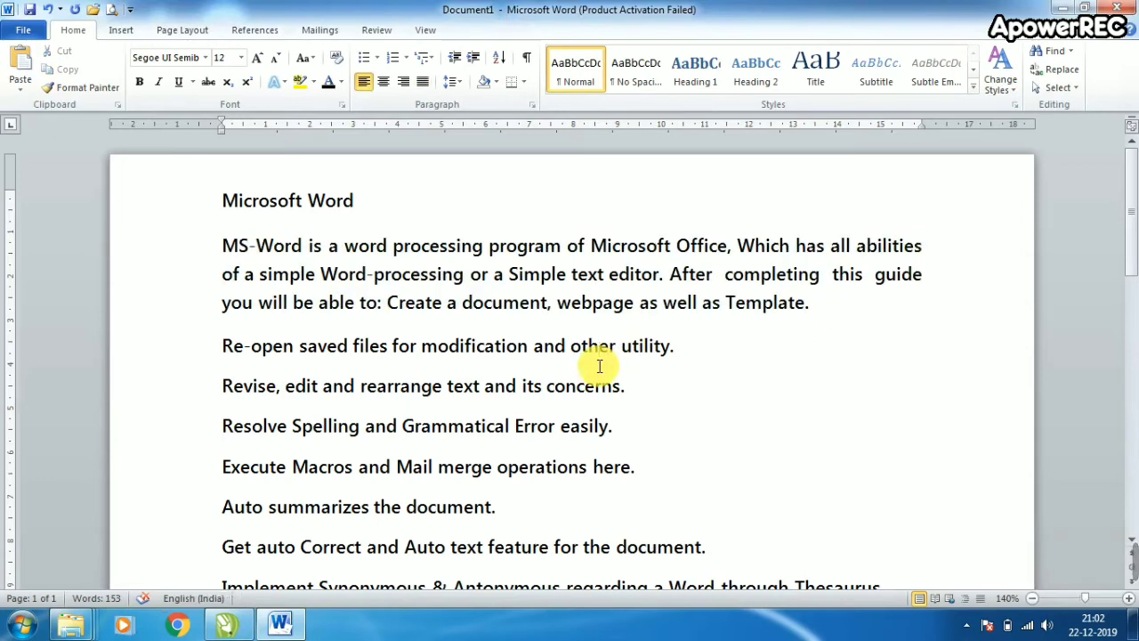
Preview line spacing options for the Re-open and Revise list lines, leaving them unchanged.
click(457, 85)
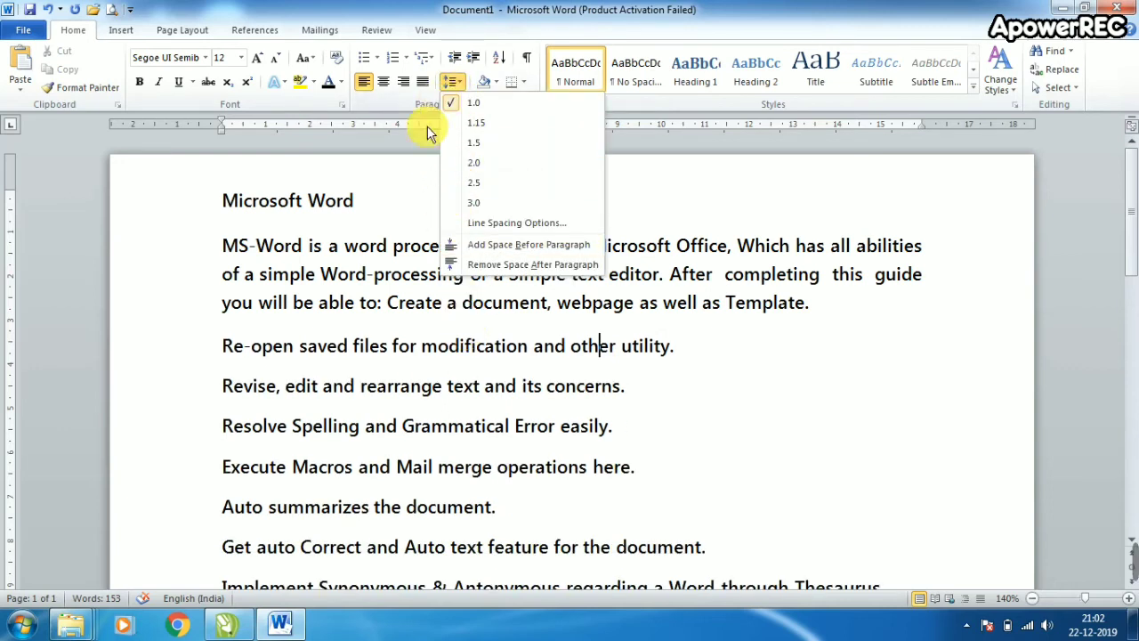
click(383, 274)
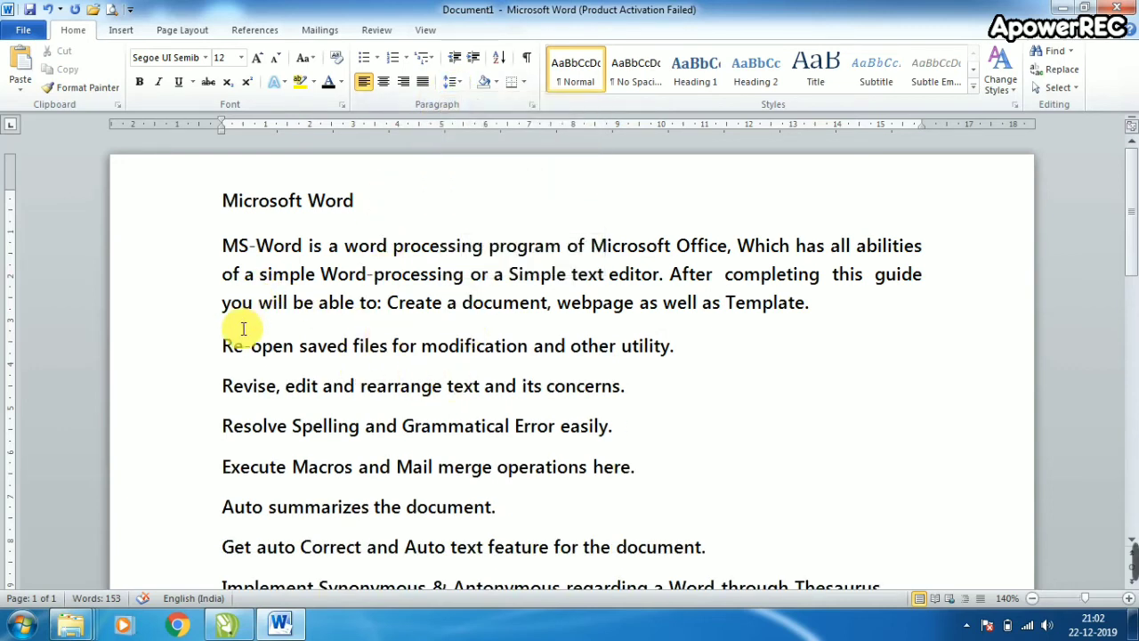
drag(221, 341, 683, 346)
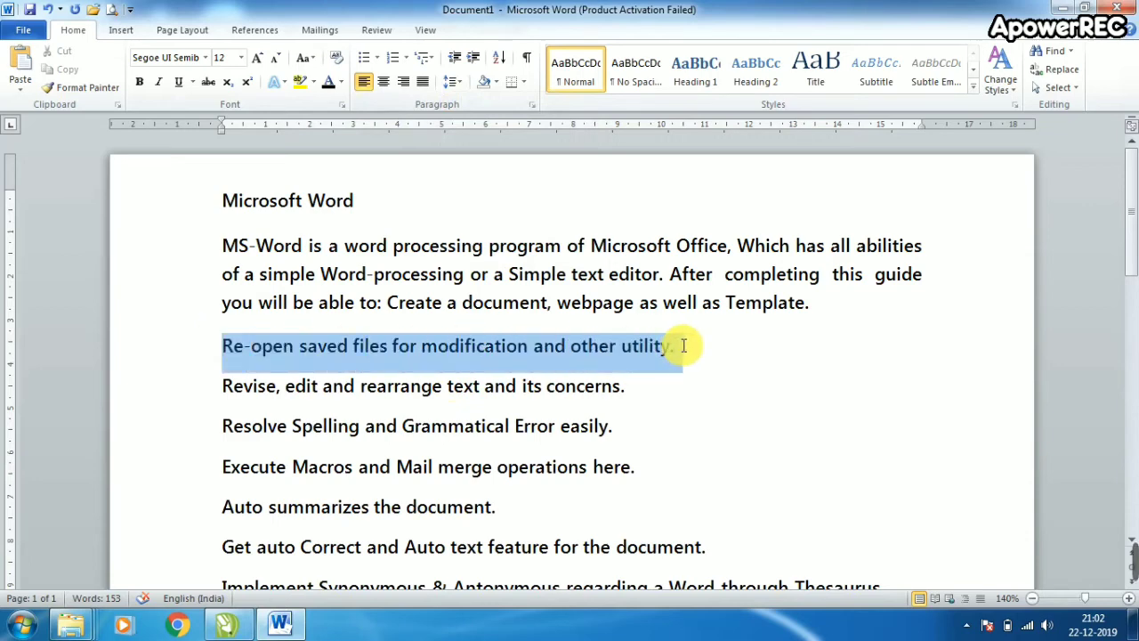
drag(220, 384, 623, 385)
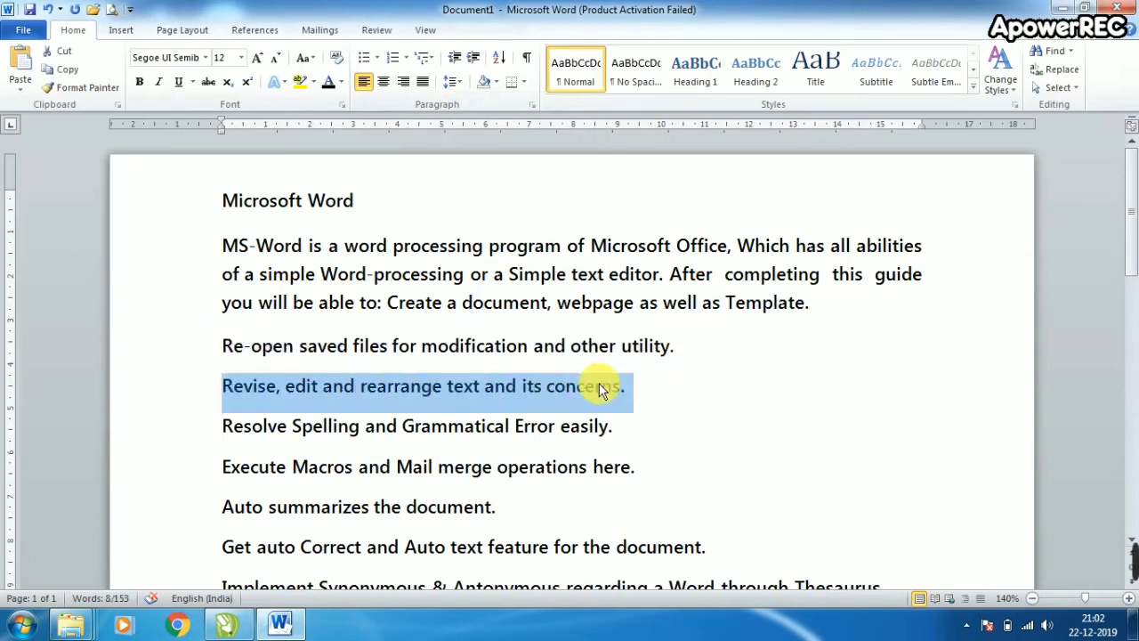
click(254, 363)
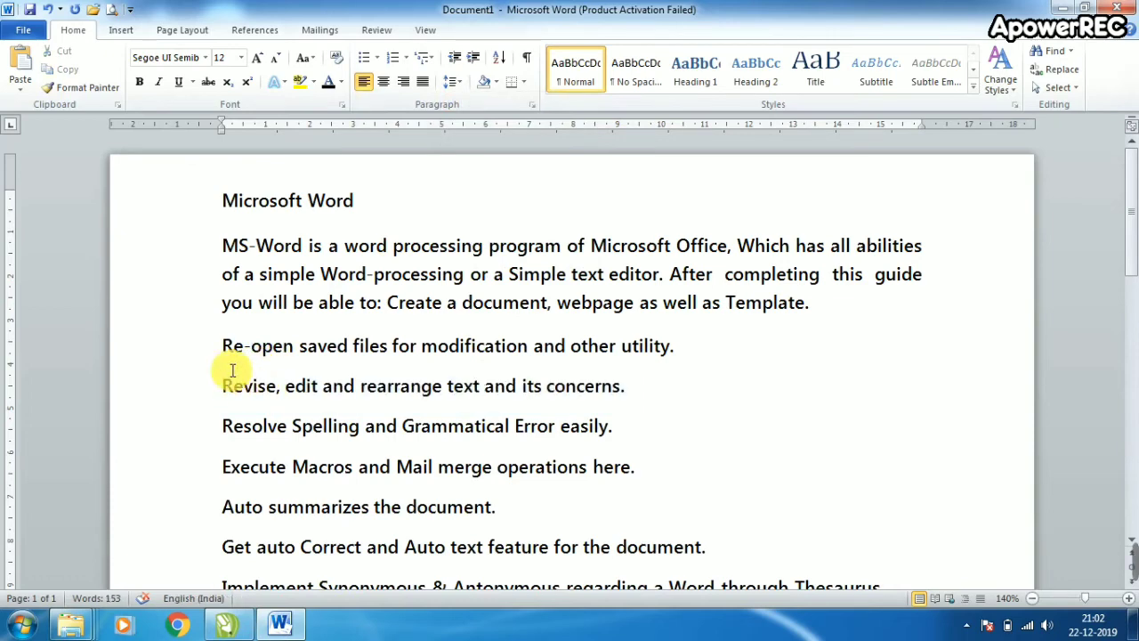
drag(220, 348, 633, 388)
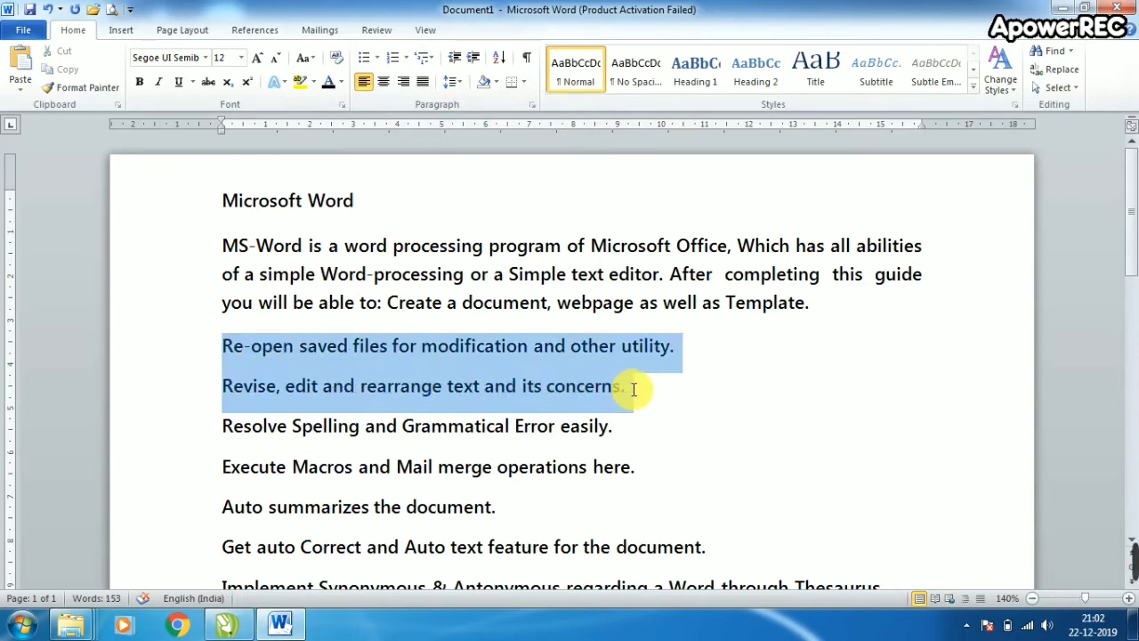
click(457, 82)
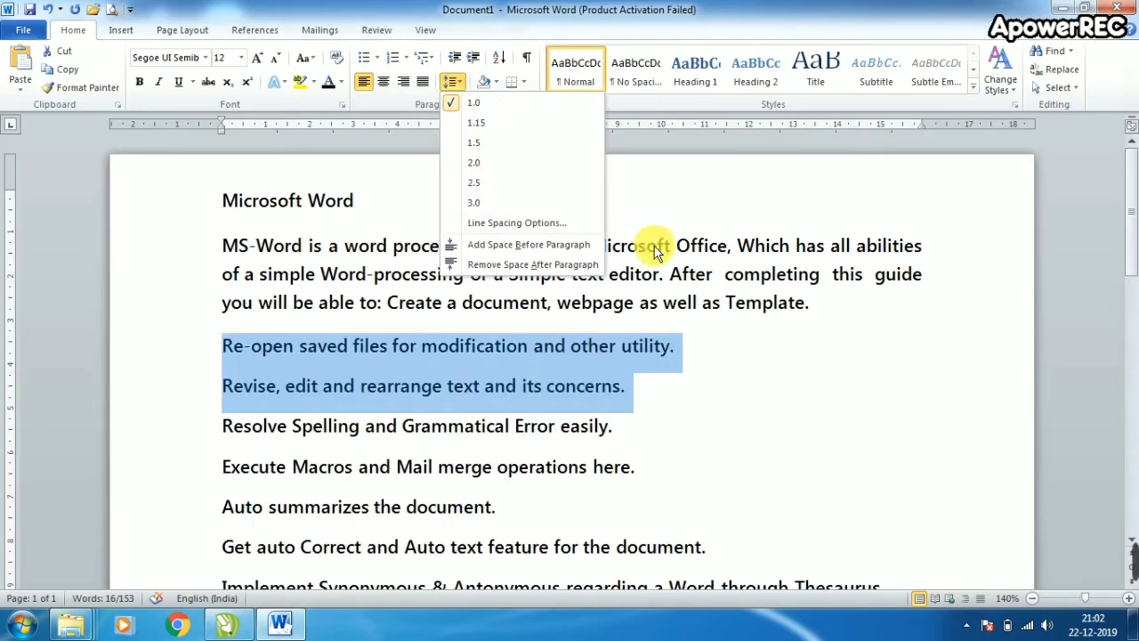
click(286, 353)
Set the opening paragraph's line spacing to 1.5.
click(253, 349)
mouse_move(227, 246)
mouse_down()
mouse_move(727, 281)
mouse_move(810, 303)
mouse_up()
click(451, 87)
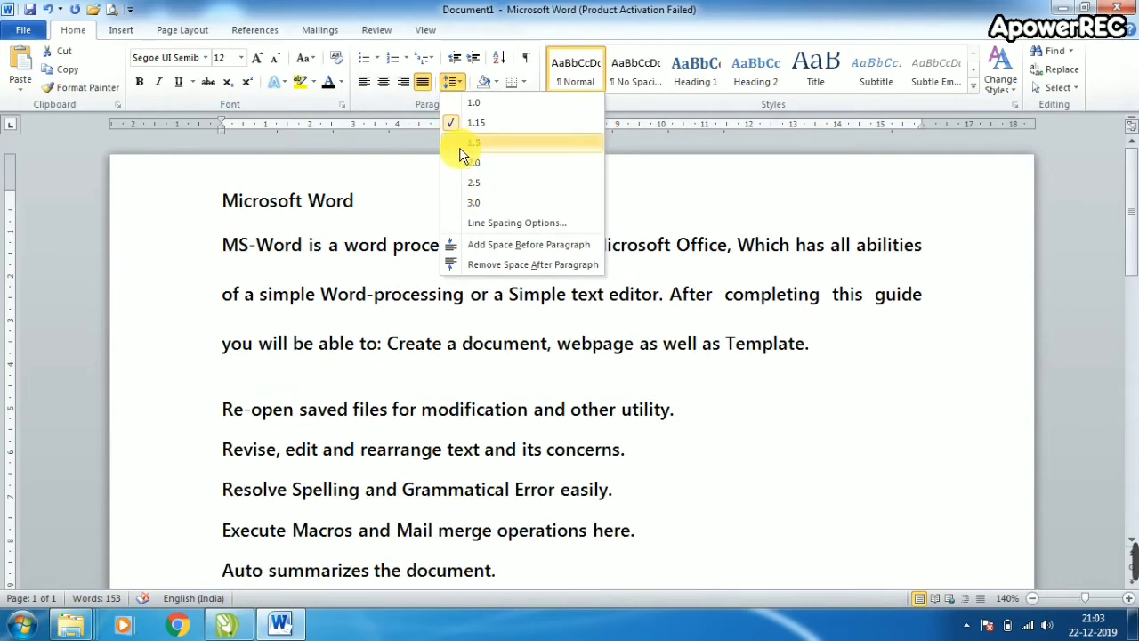
click(460, 155)
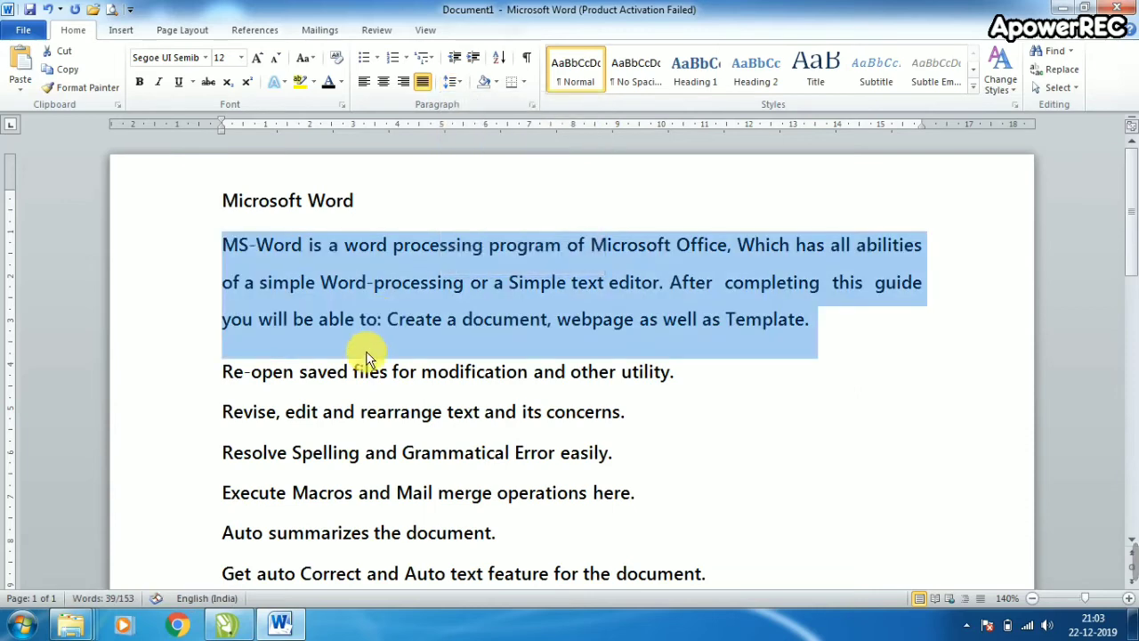
click(411, 298)
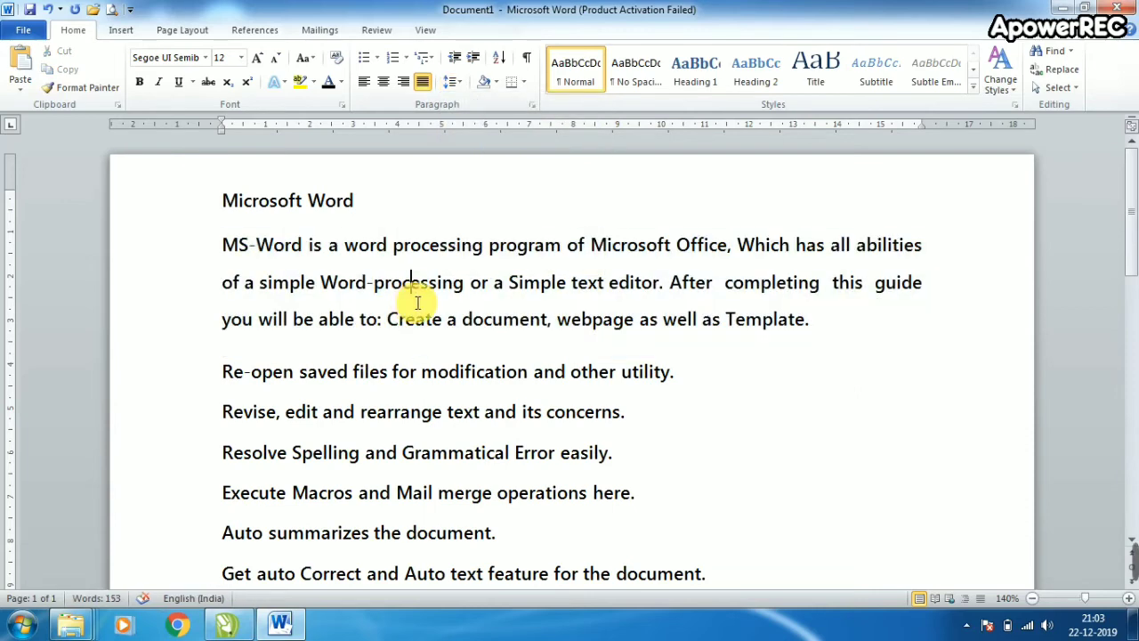
click(326, 199)
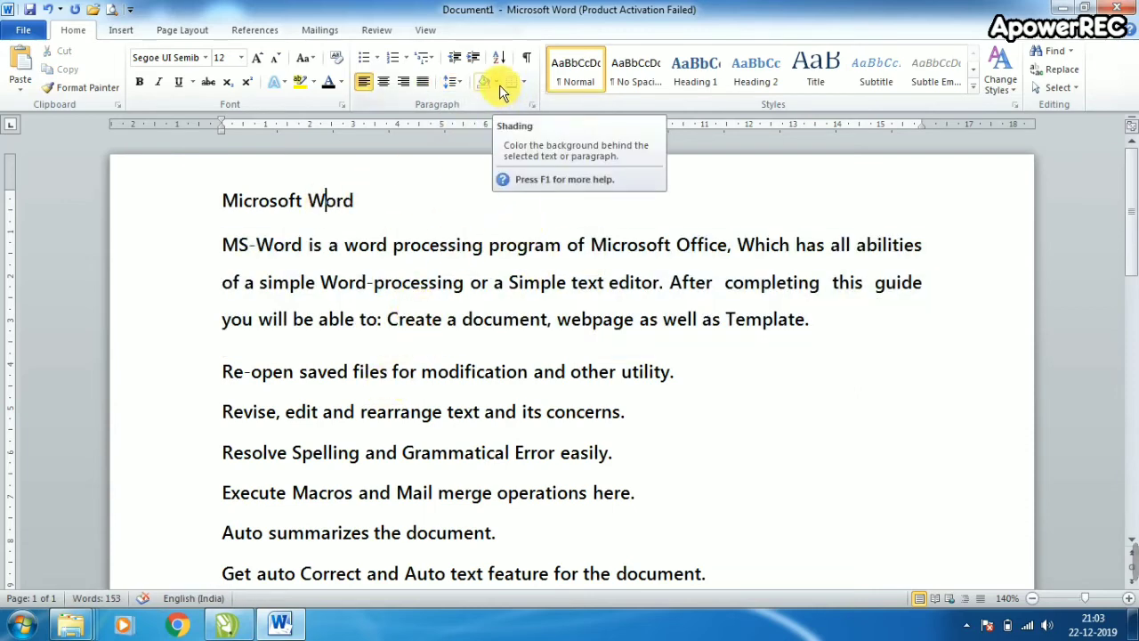
drag(362, 200, 223, 200)
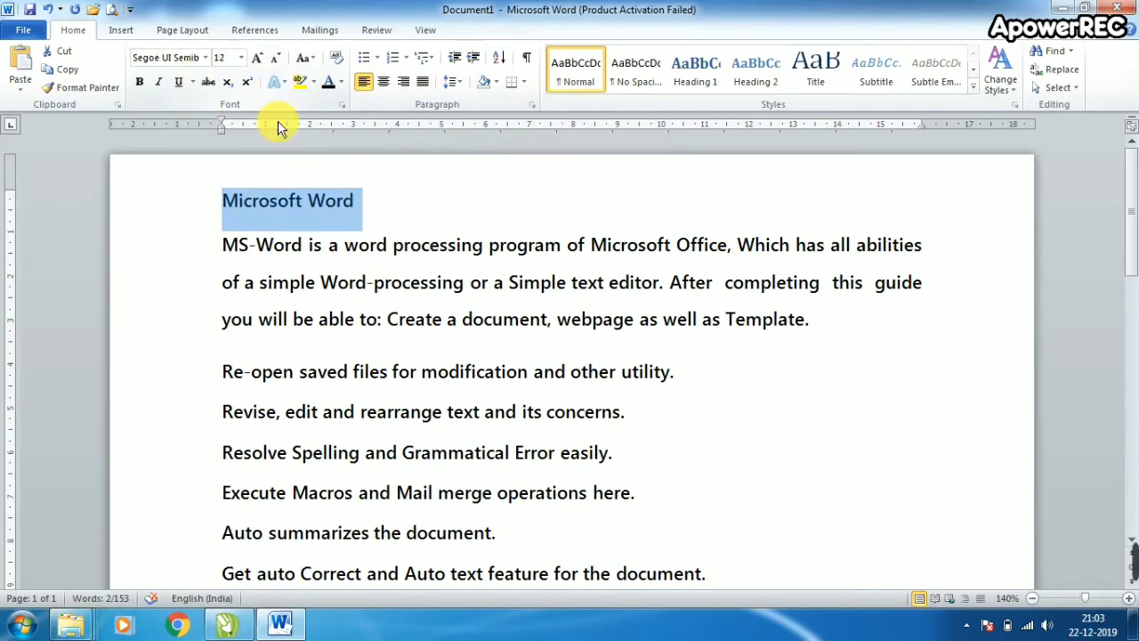
click(312, 84)
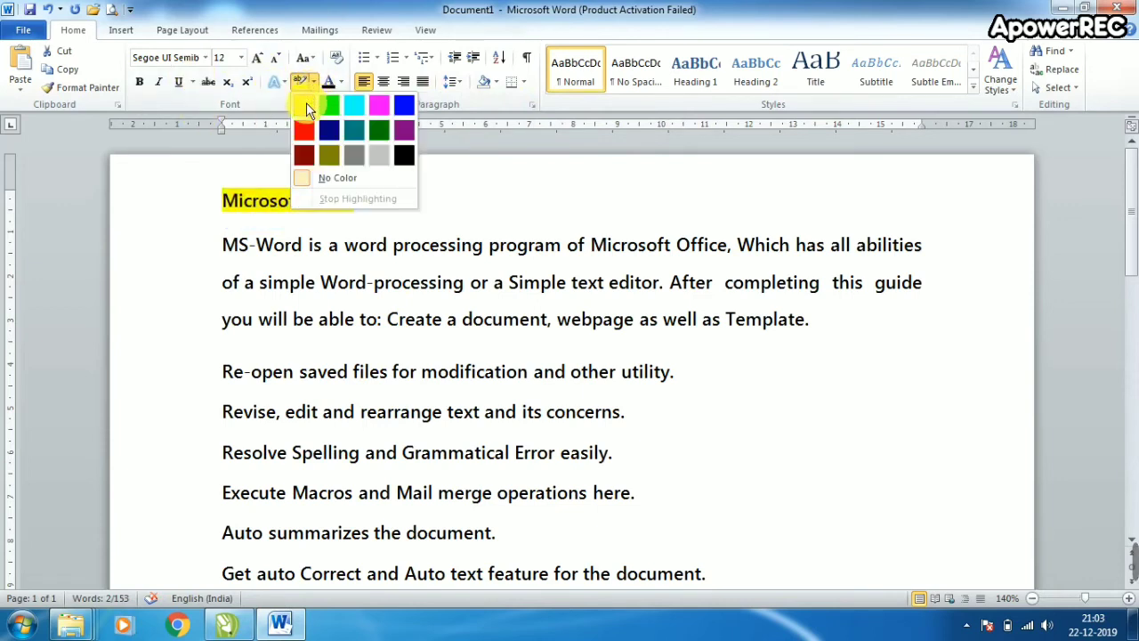
click(306, 102)
click(356, 201)
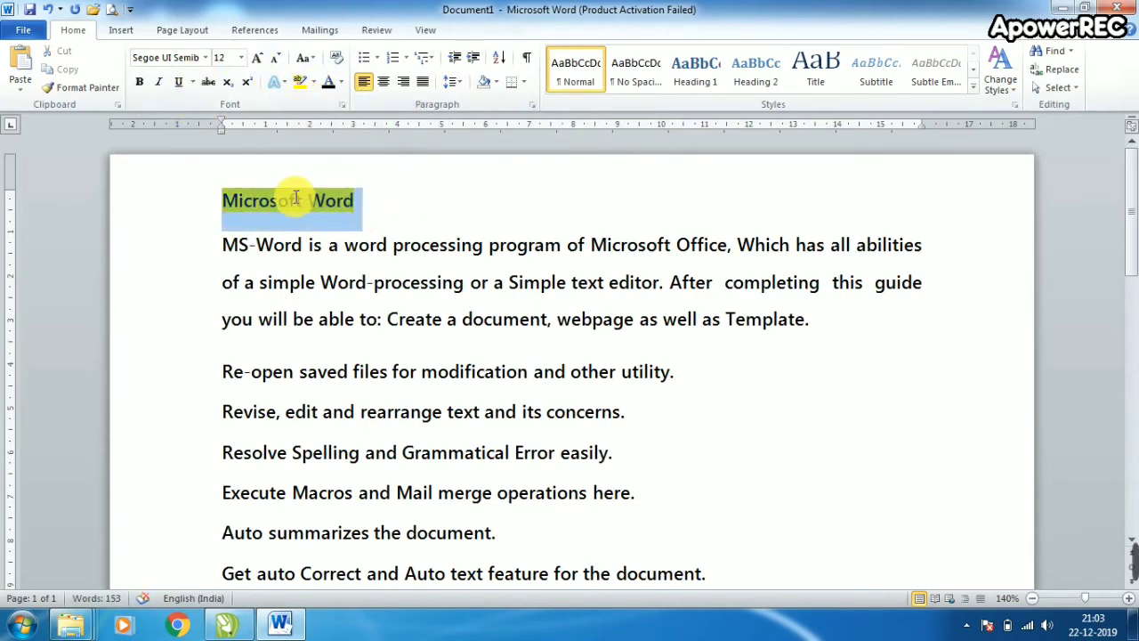
drag(355, 201, 263, 210)
click(314, 85)
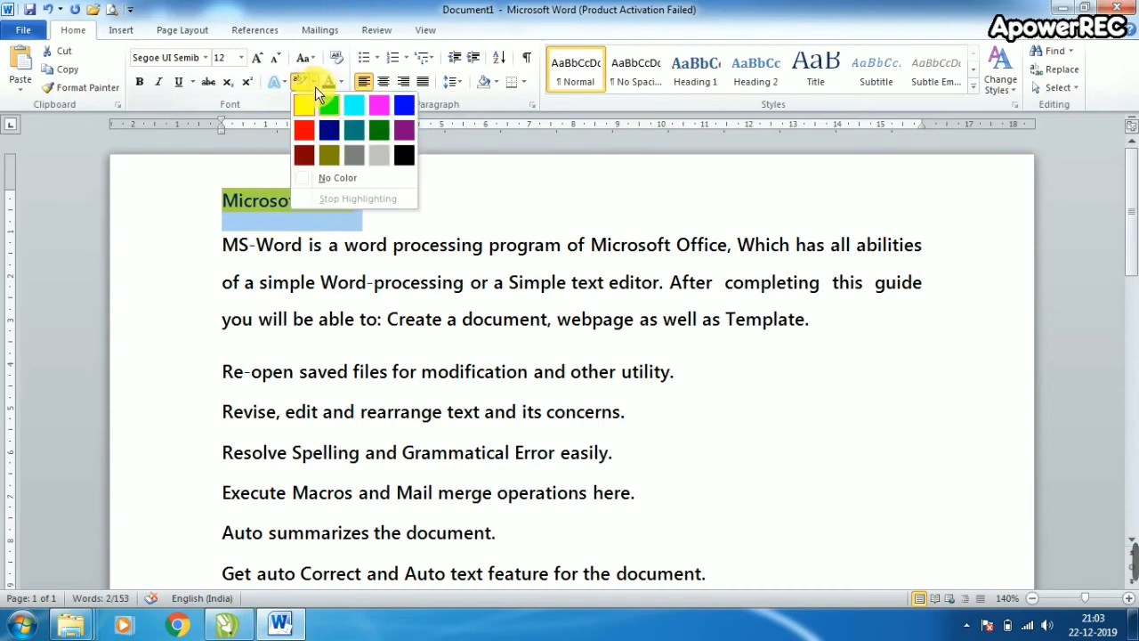
click(349, 98)
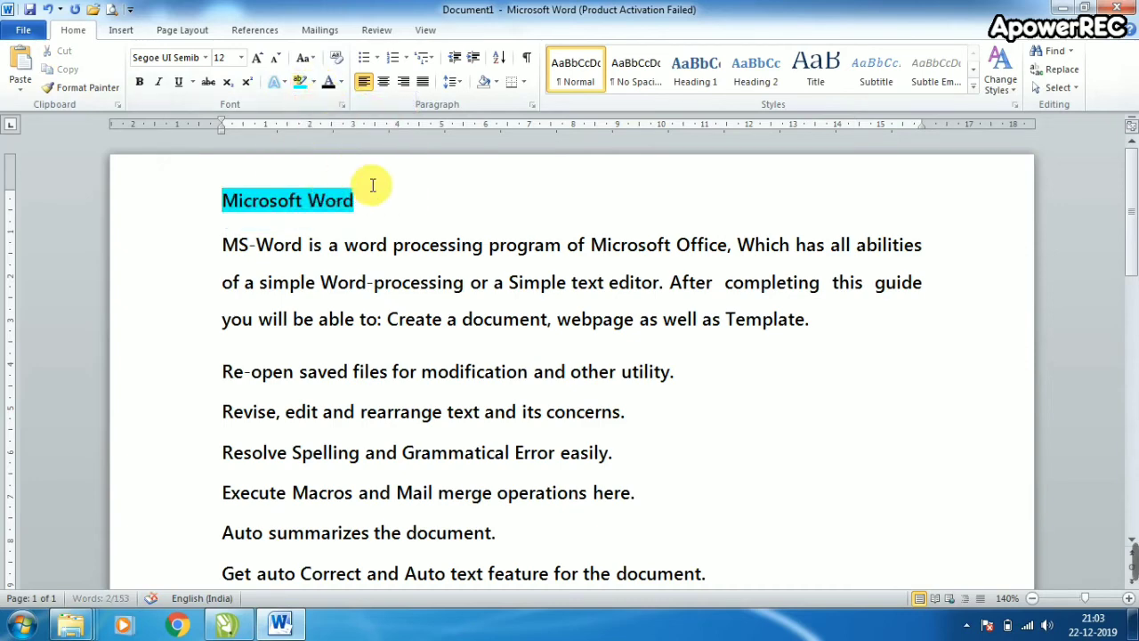
drag(368, 189, 246, 198)
click(314, 82)
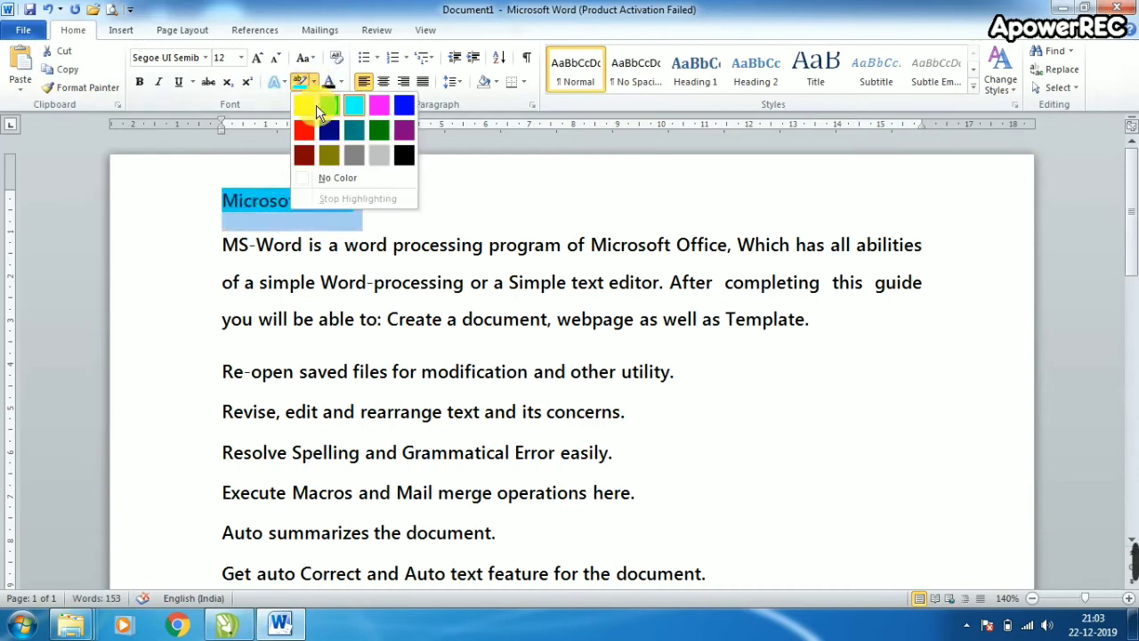
click(338, 178)
click(338, 200)
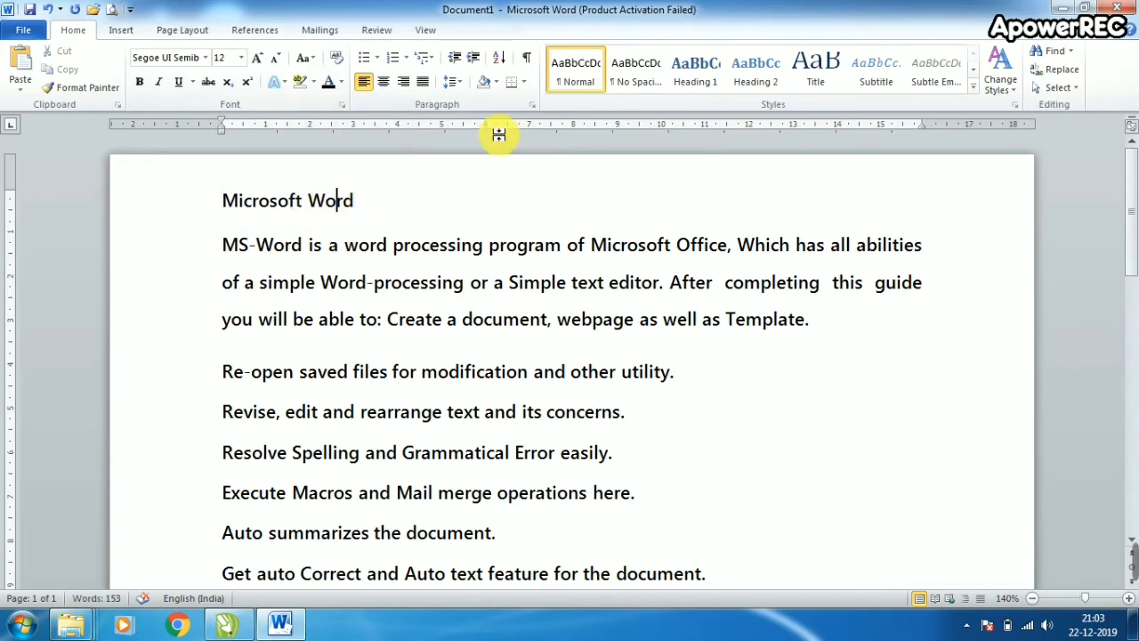
Center the Microsoft Word title, trying orange and then black paragraph shading on it.
click(494, 82)
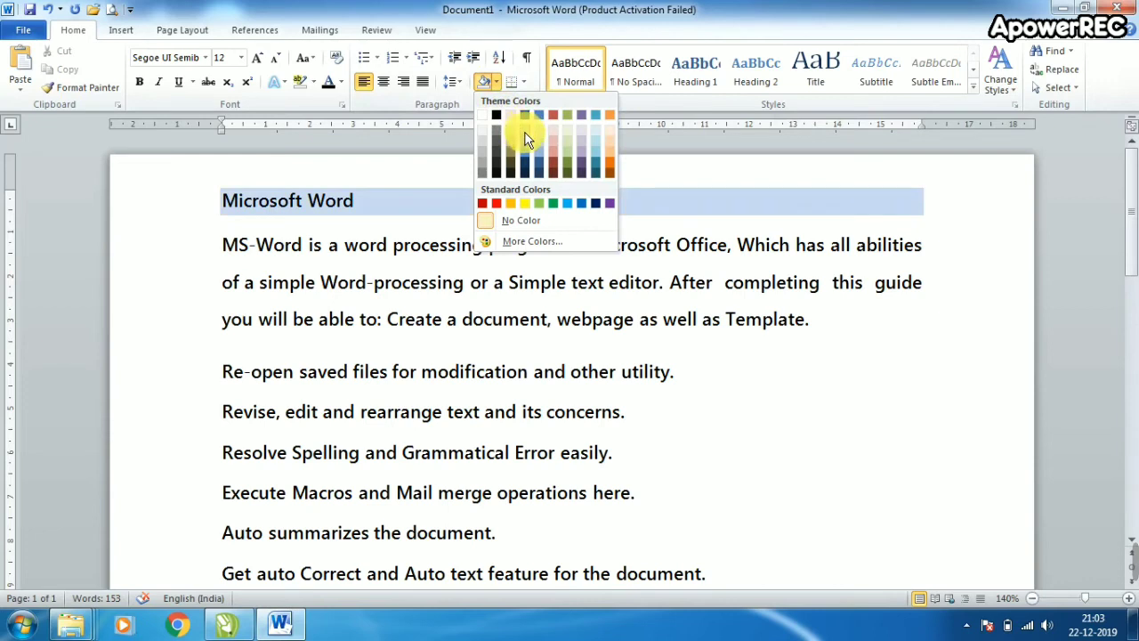
click(608, 159)
click(383, 81)
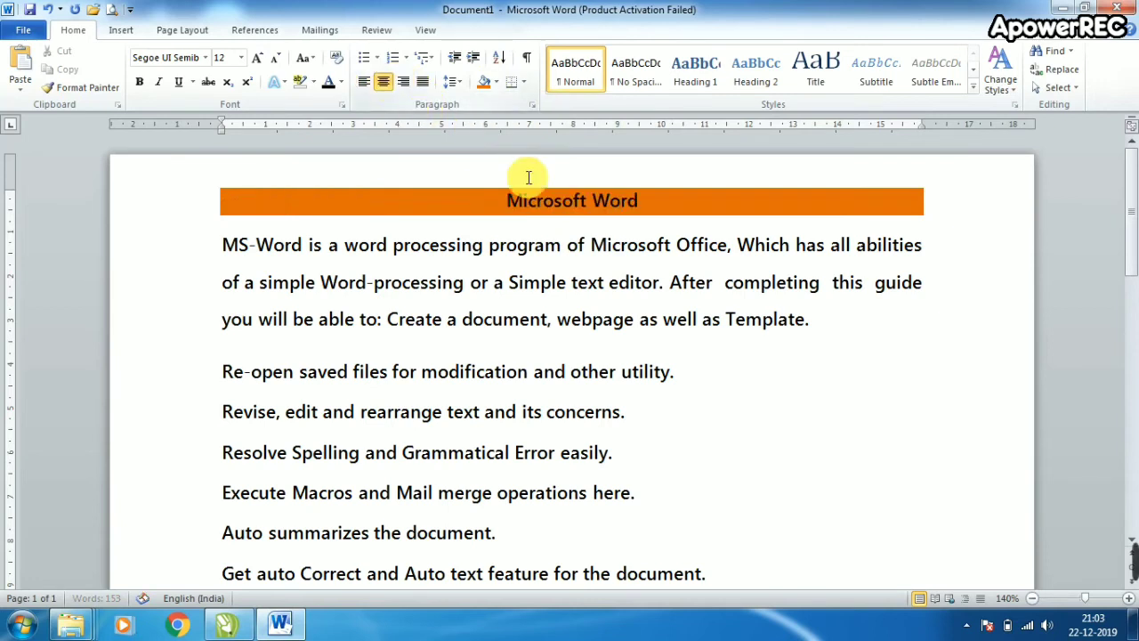
drag(646, 200, 507, 200)
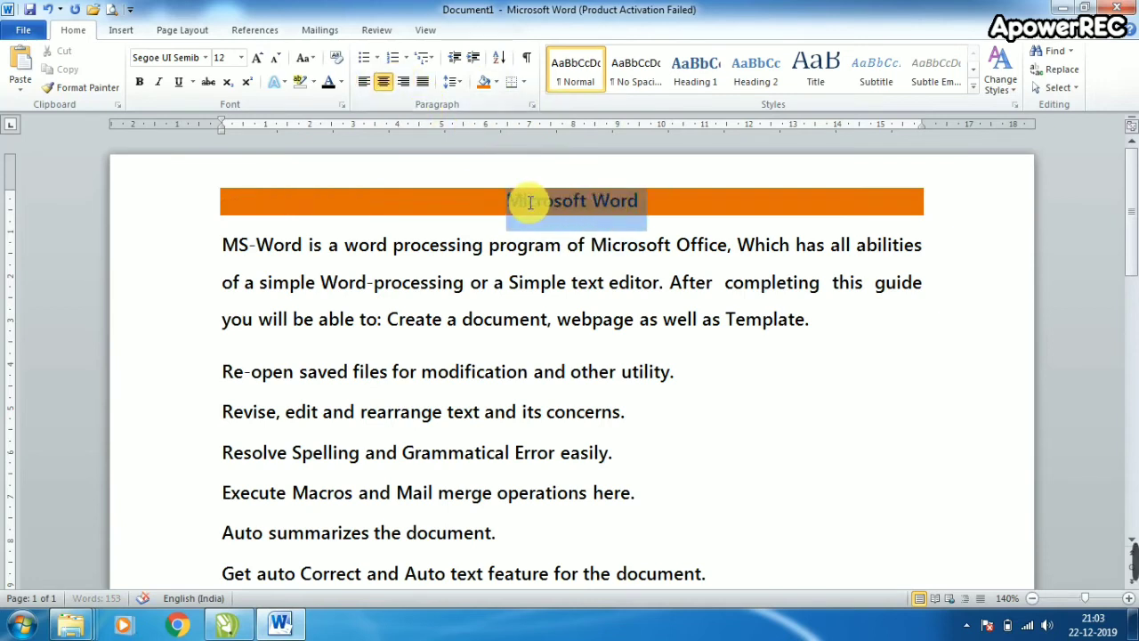
click(494, 82)
click(495, 117)
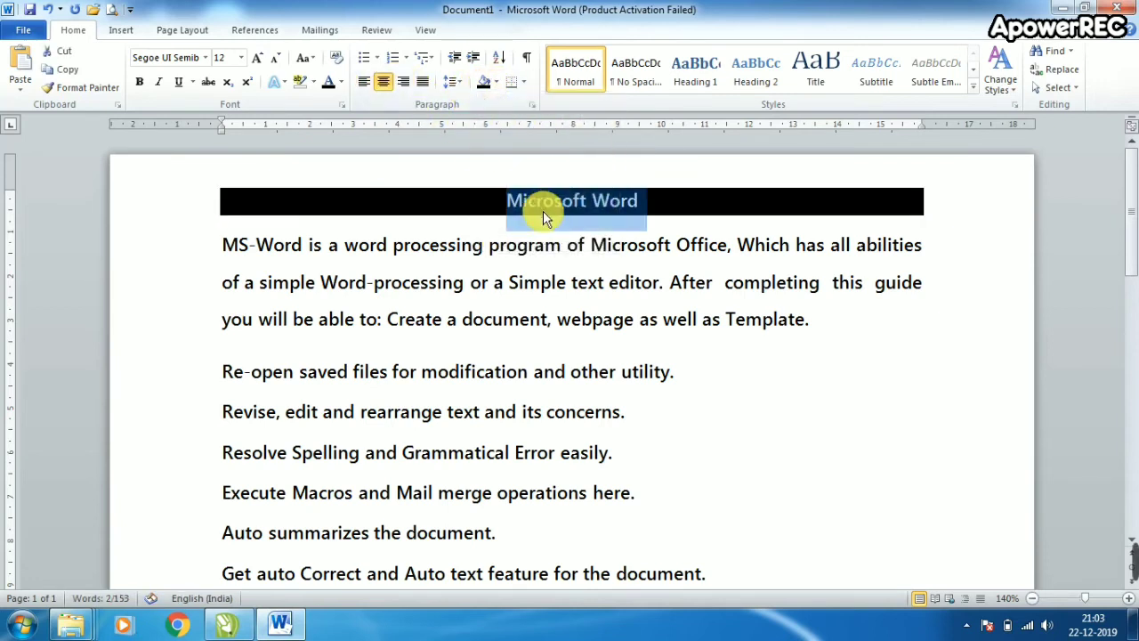
click(560, 245)
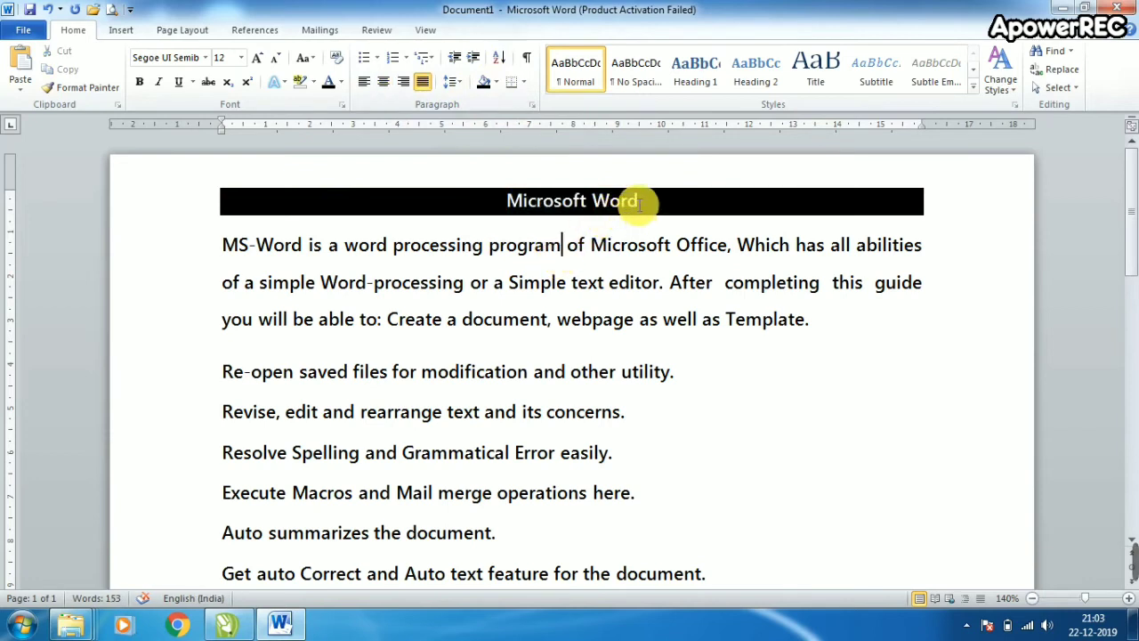
Set the heading's shading to No Color and turn off its underline.
drag(648, 205, 503, 204)
click(495, 84)
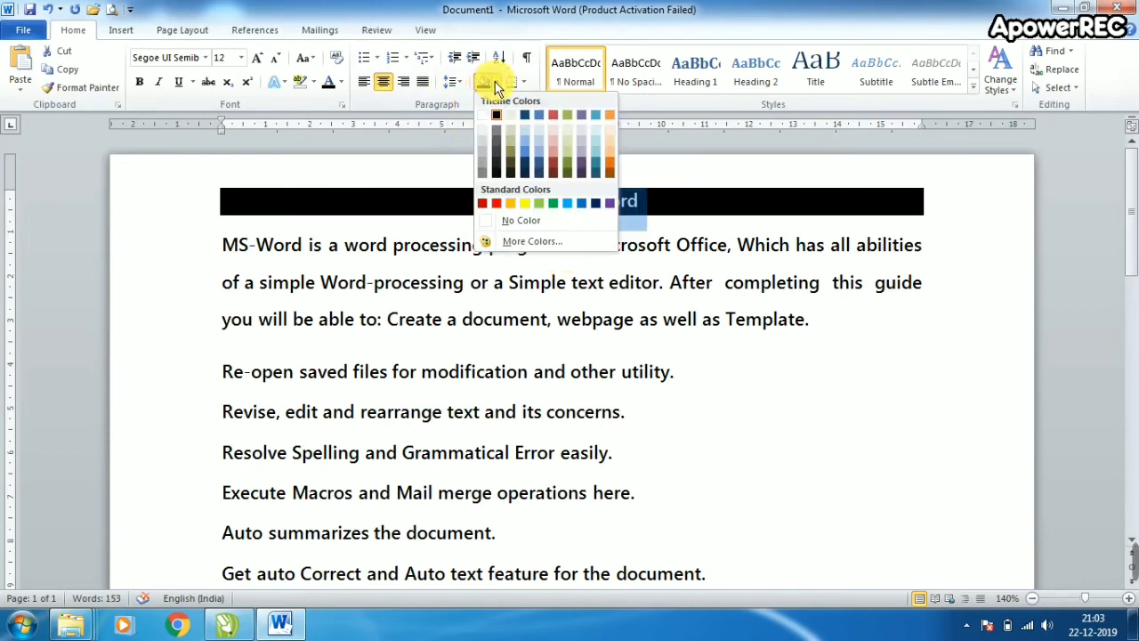
click(511, 218)
click(562, 201)
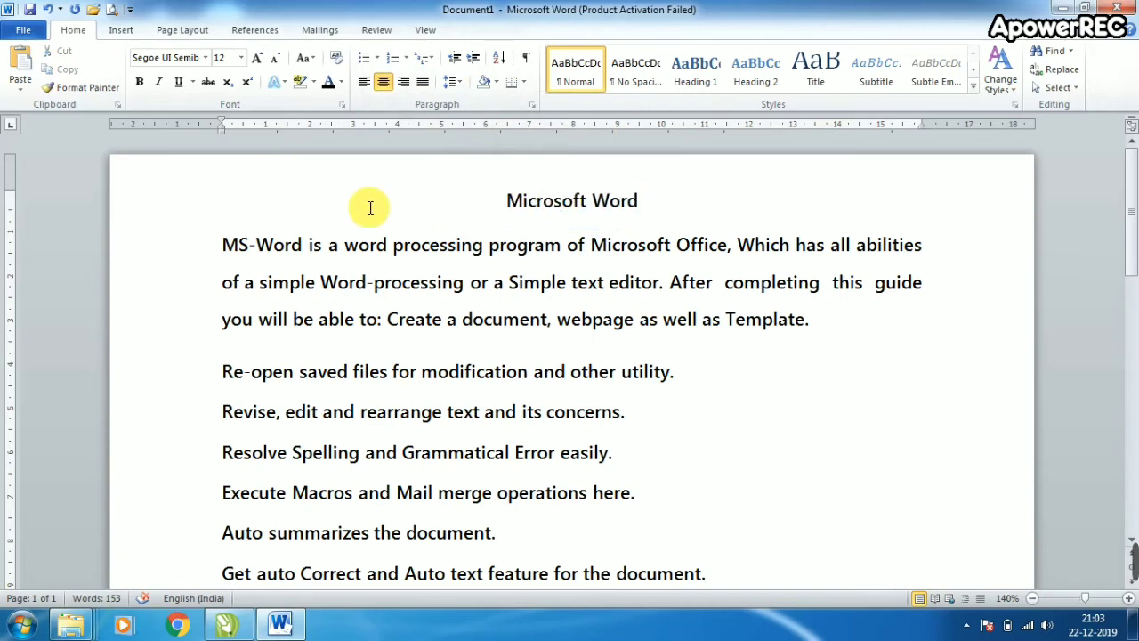
triple_click(553, 199)
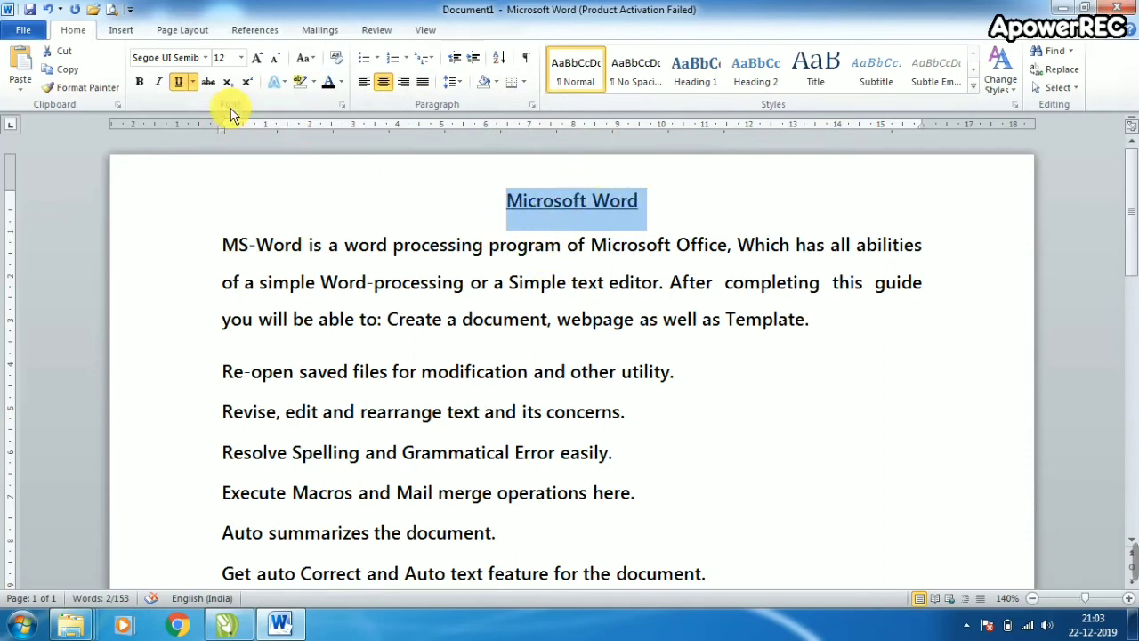
click(182, 82)
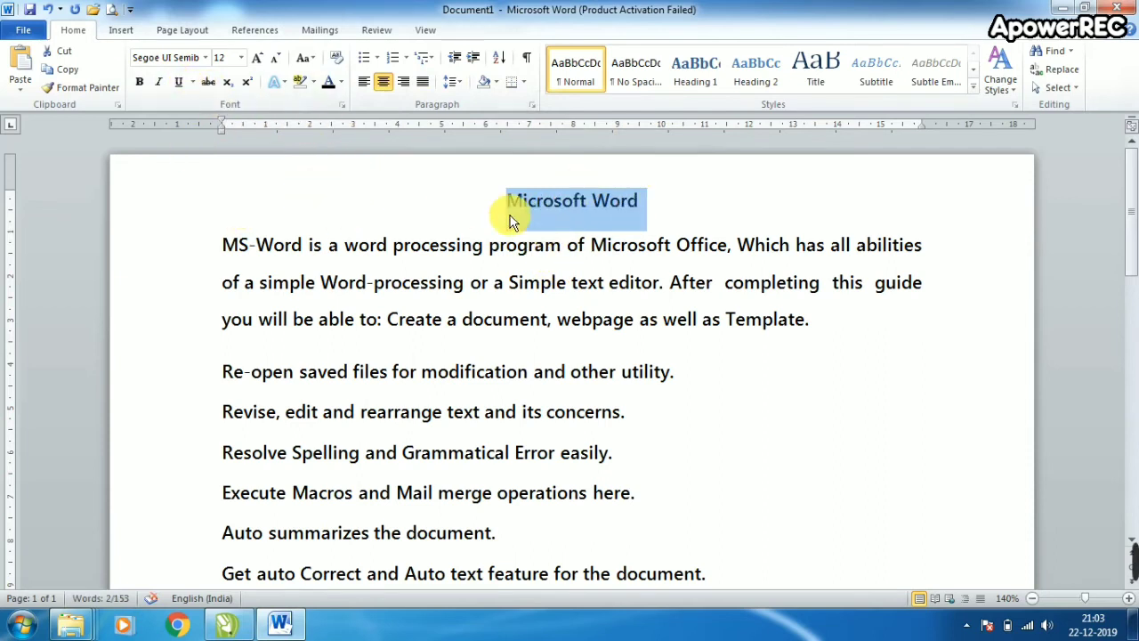
Add a bottom border to the heading and a top border above the Re-open saved files line.
click(524, 83)
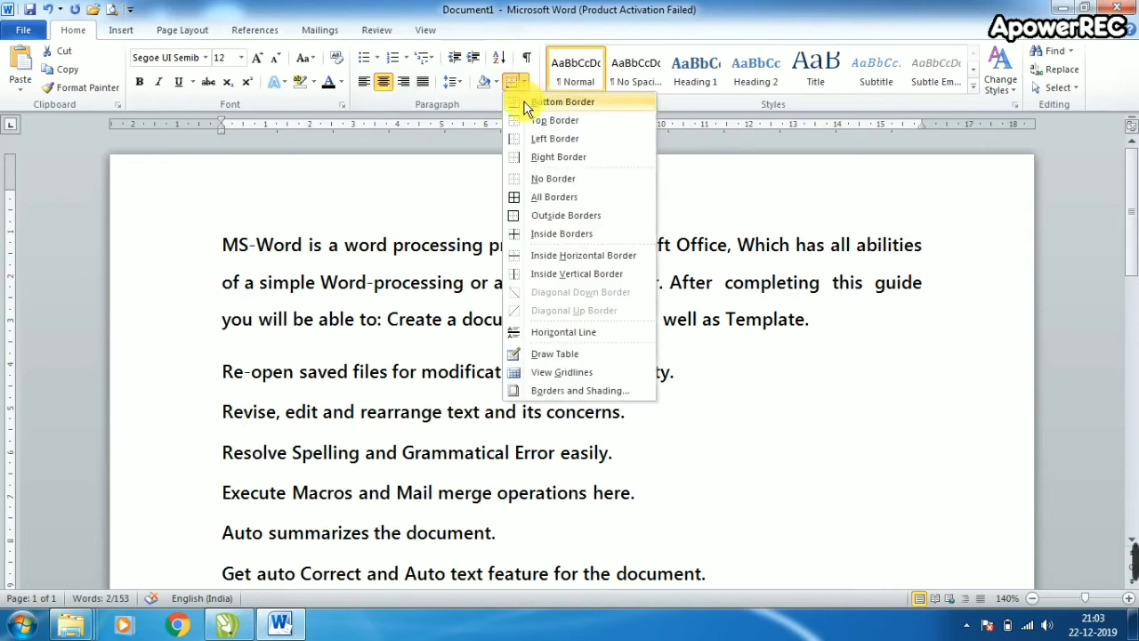
click(562, 102)
click(641, 205)
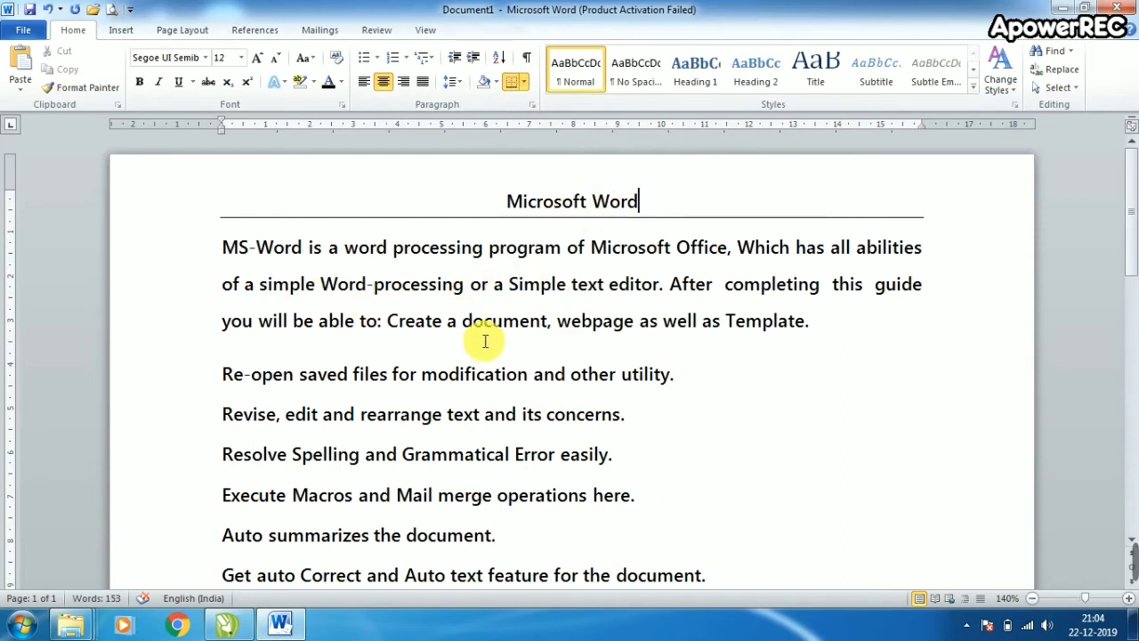
click(493, 395)
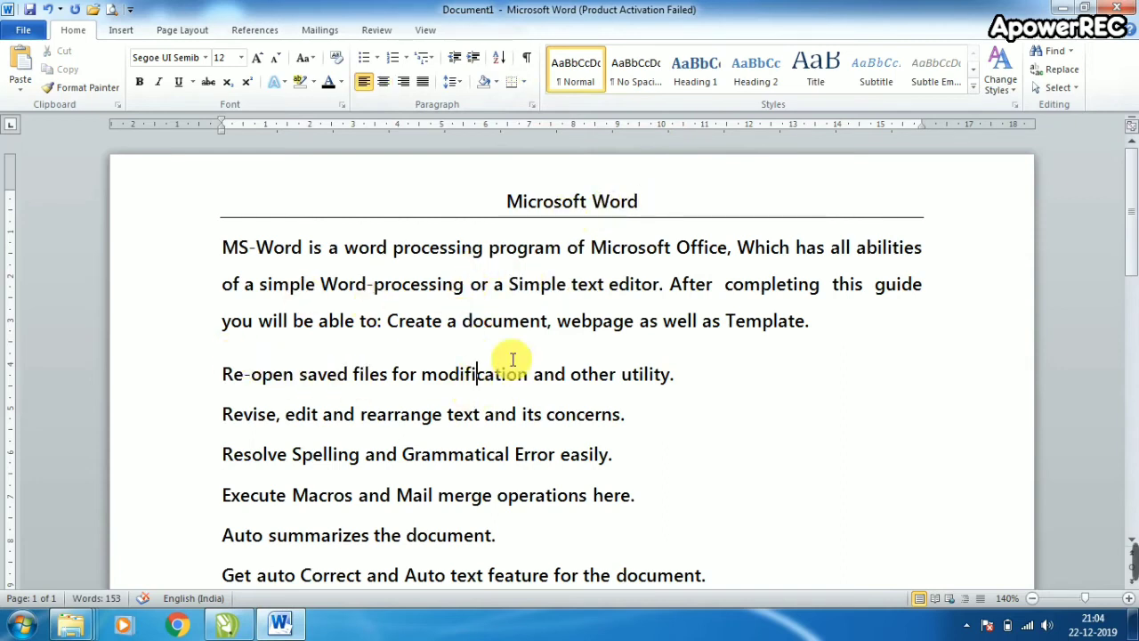
click(526, 83)
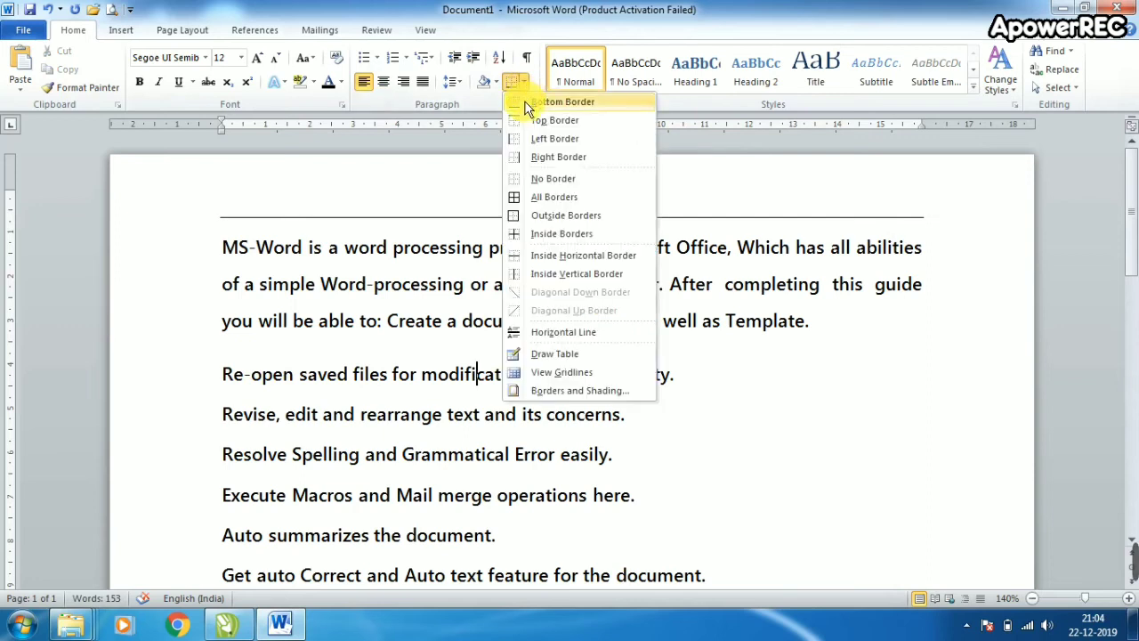
click(532, 117)
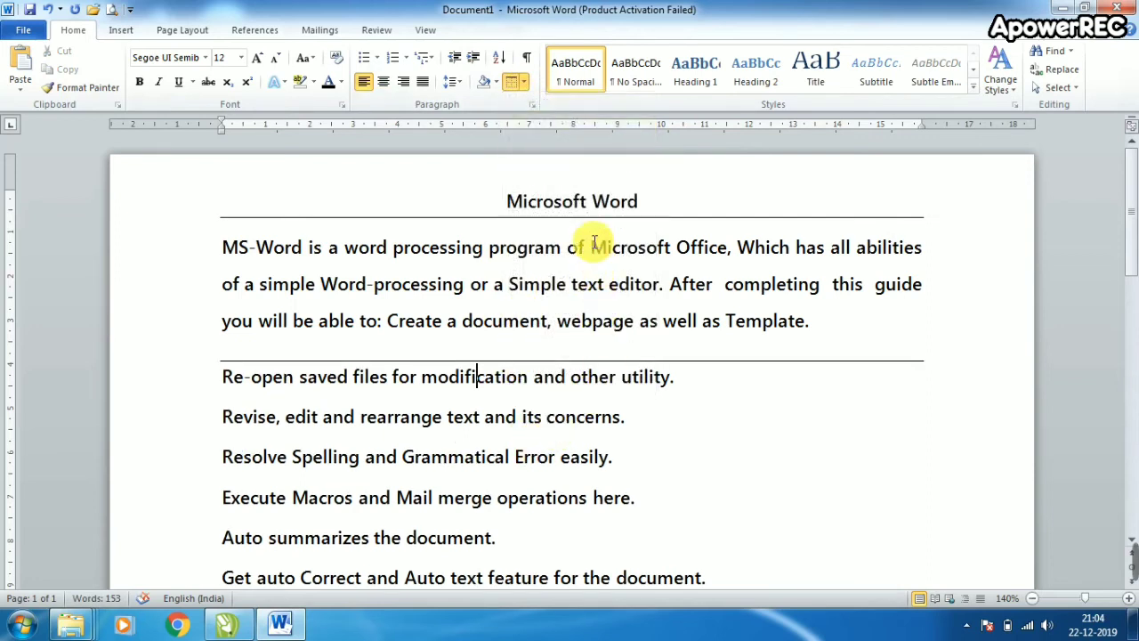
Try Top and Outside Borders on the title, then set it to No Border.
click(580, 200)
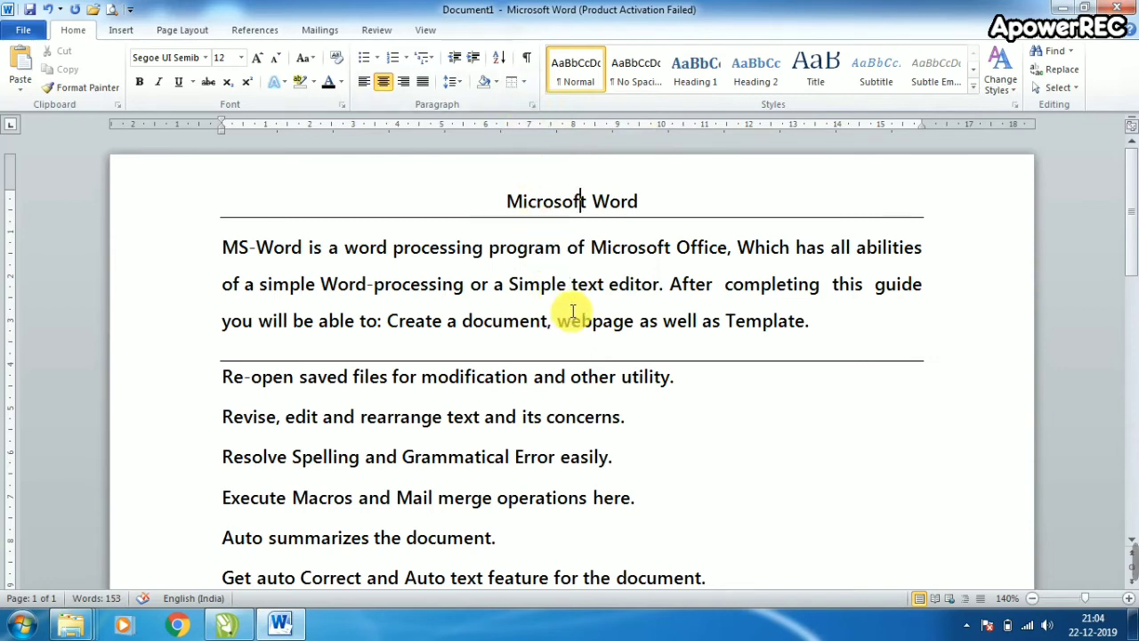
click(523, 83)
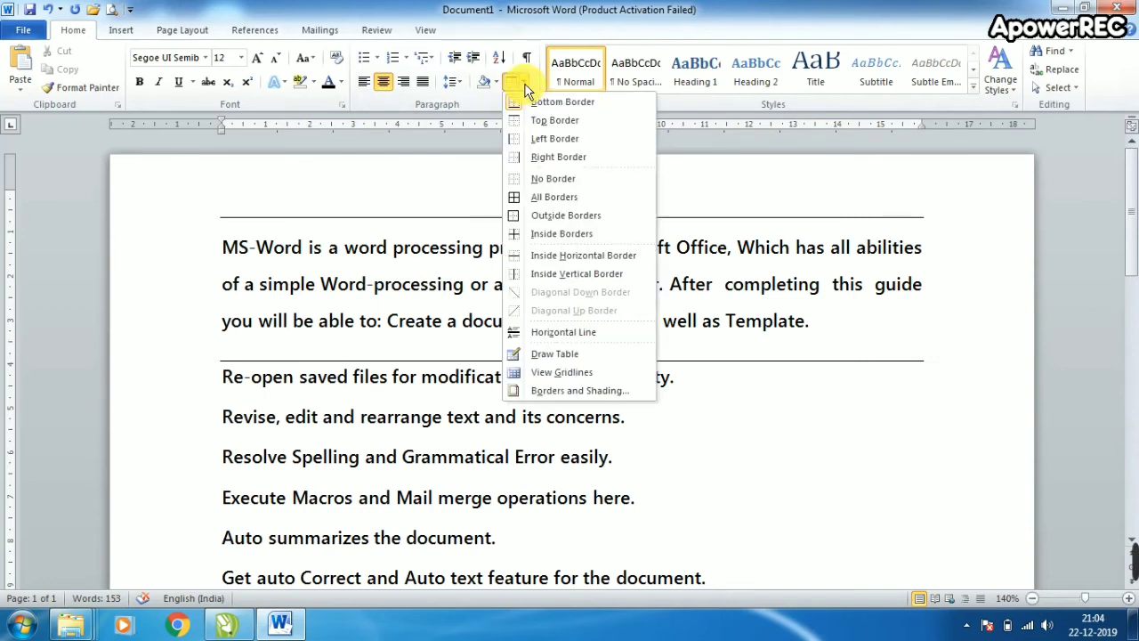
click(558, 125)
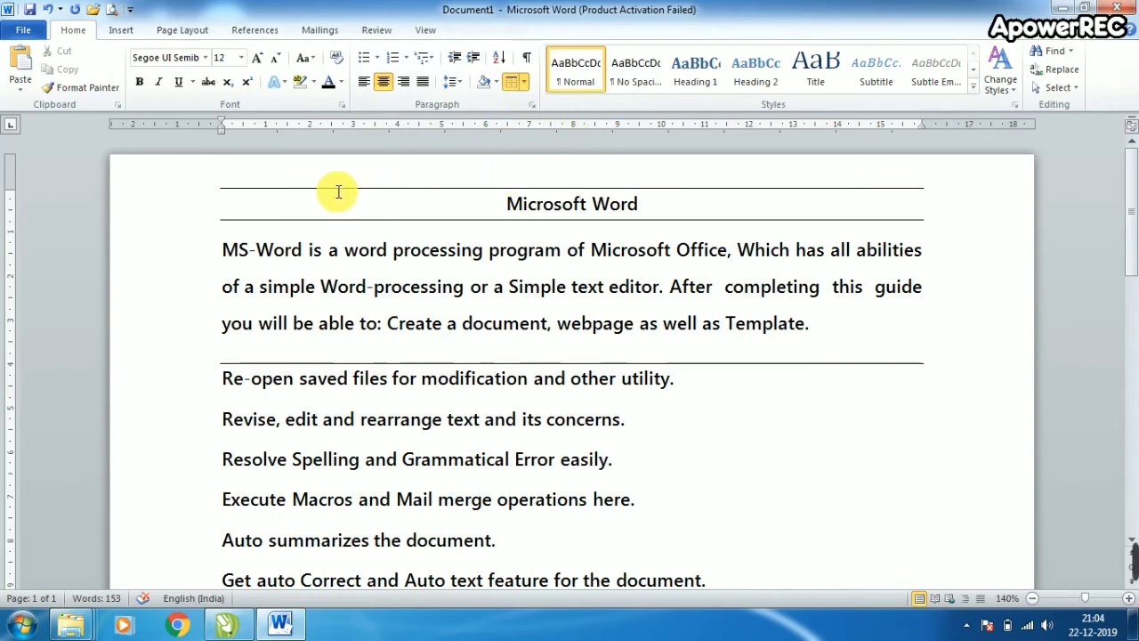
click(524, 82)
click(535, 216)
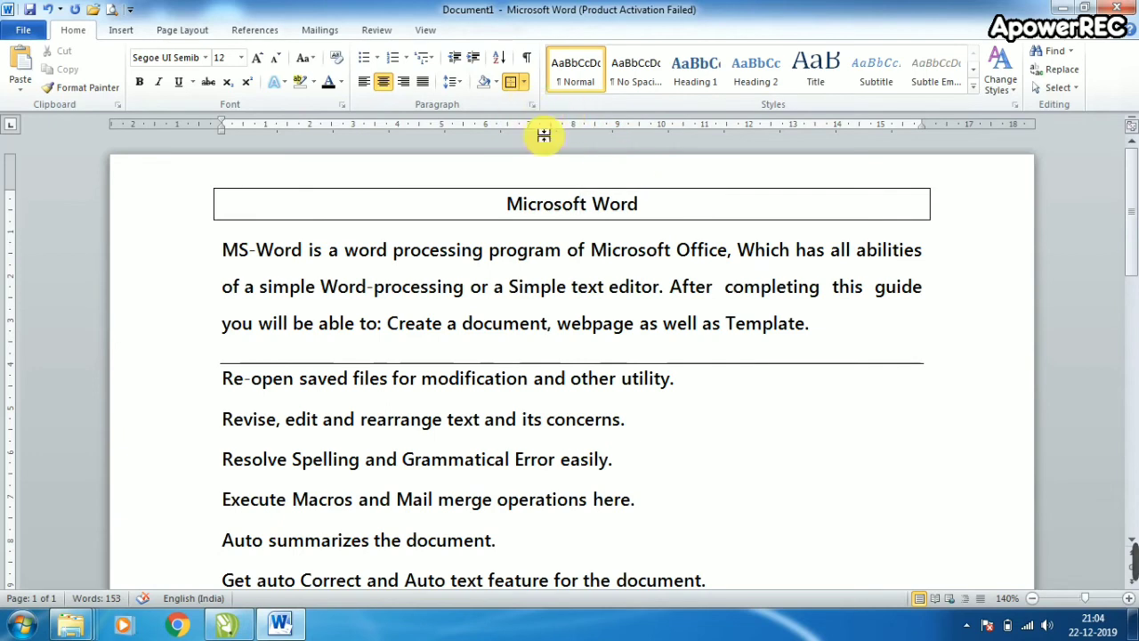
click(525, 83)
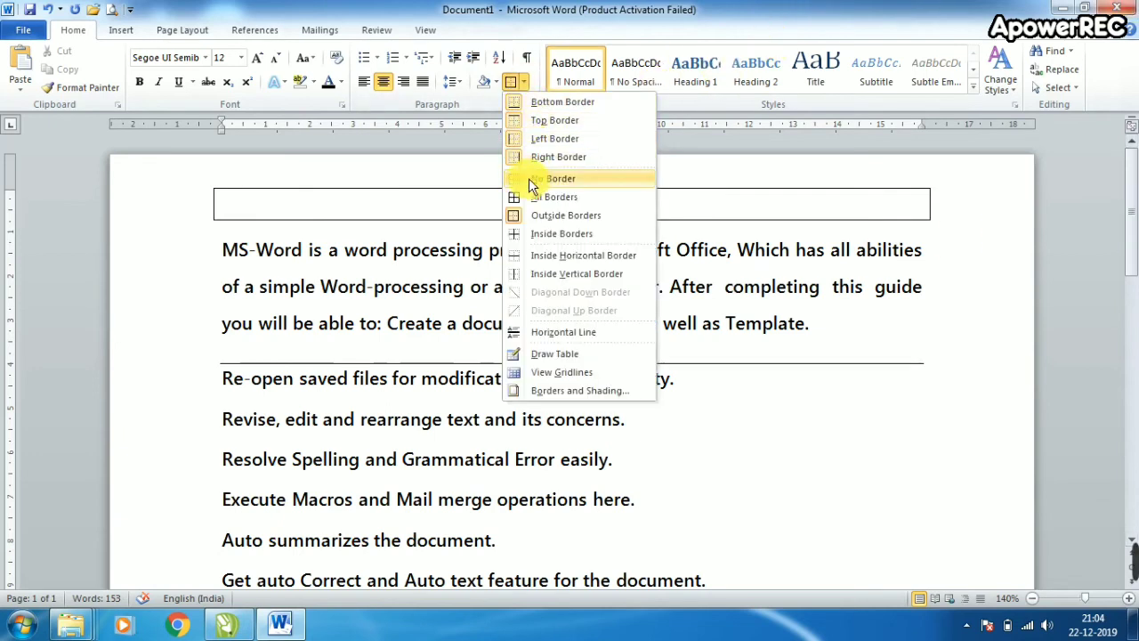
click(555, 177)
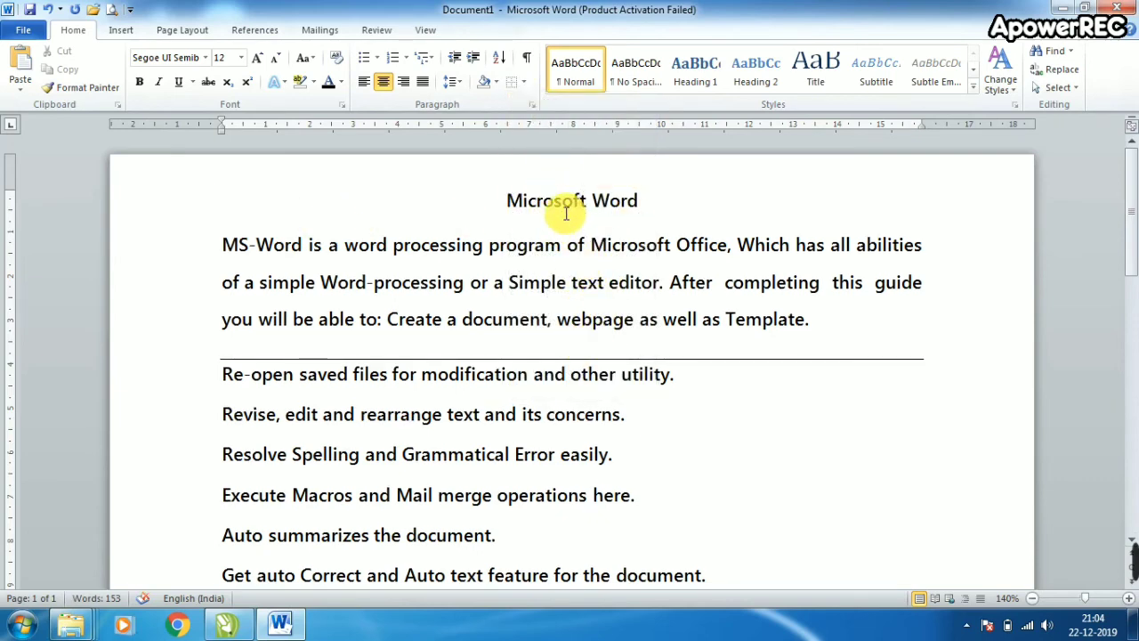
click(523, 83)
Apply a double-line box border to the Microsoft Word title via Borders and Shading.
click(563, 390)
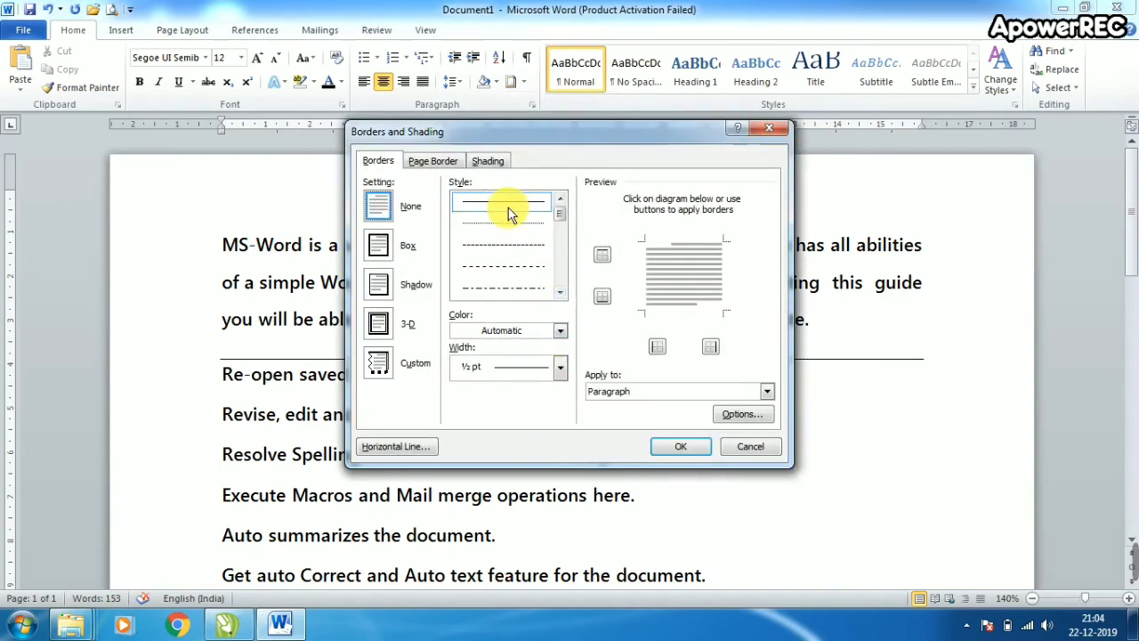
click(559, 292)
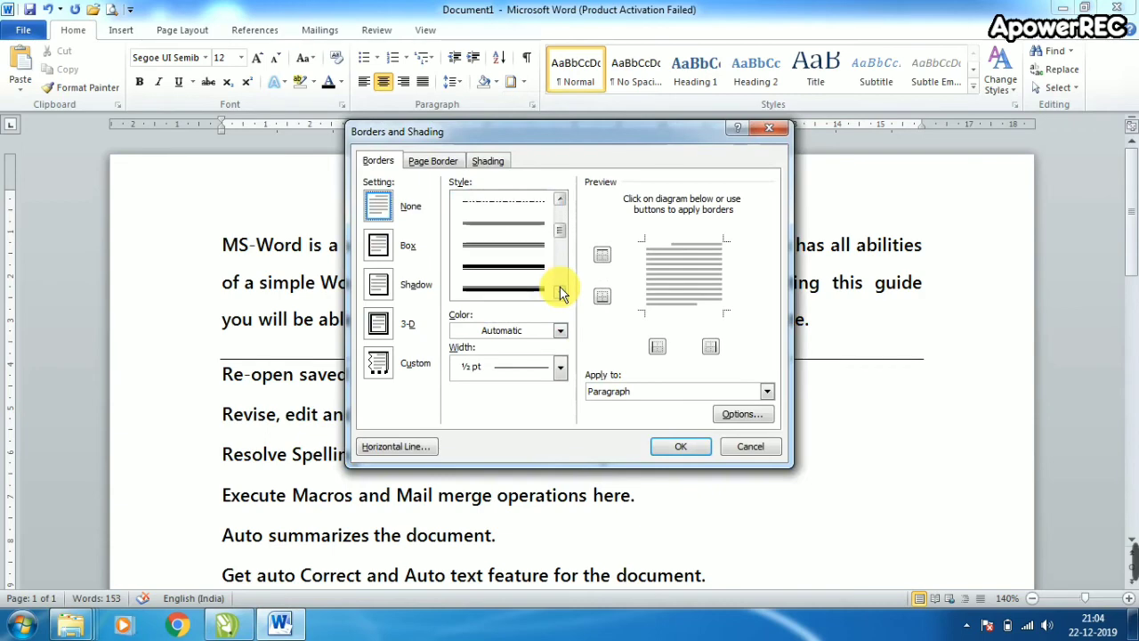
click(560, 292)
click(507, 223)
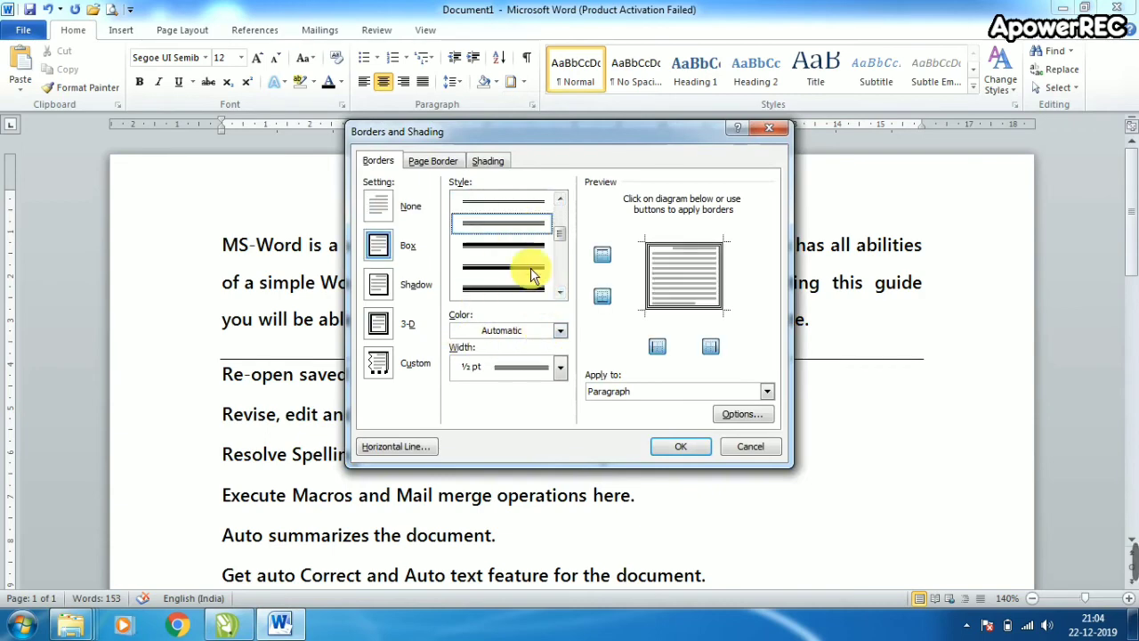
click(674, 447)
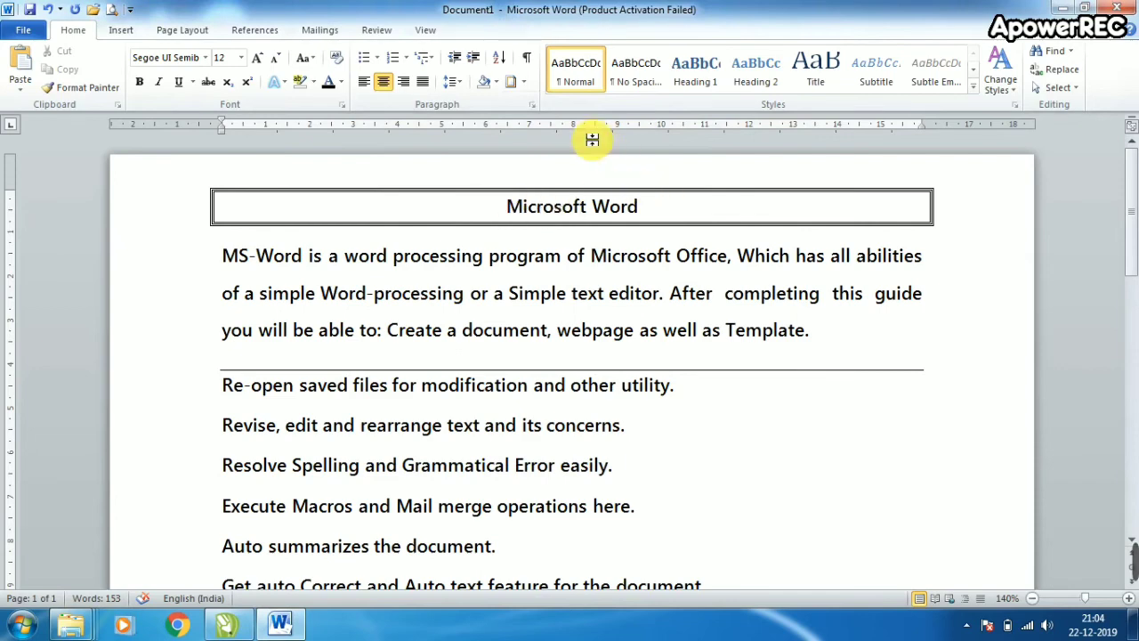
Change the title's box border to a red 3 pt double line.
click(524, 82)
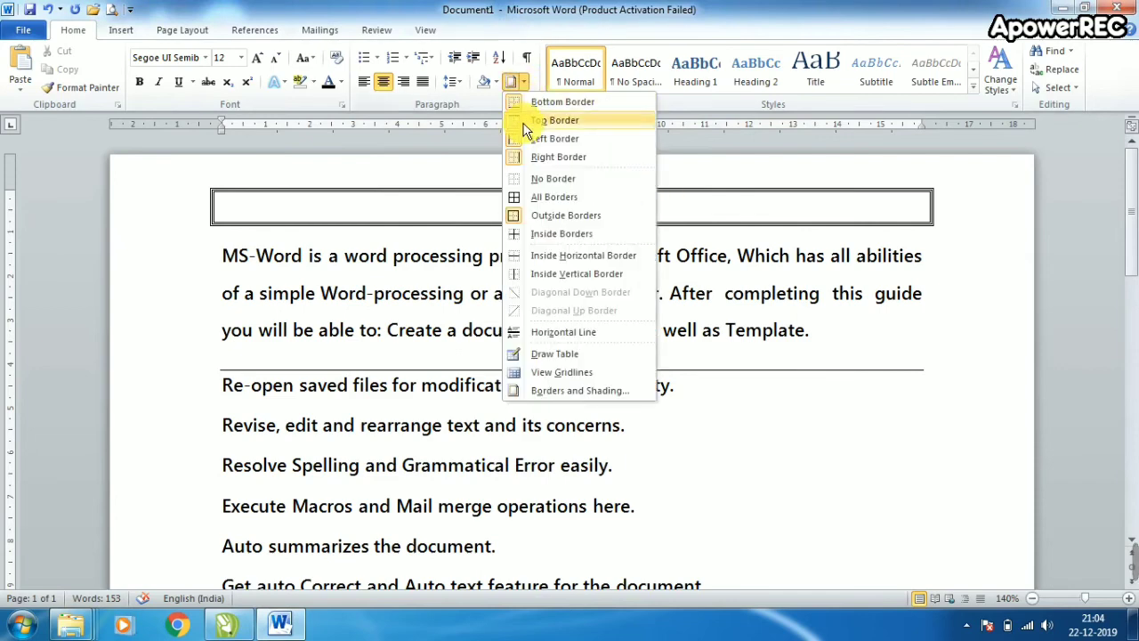
click(569, 390)
click(560, 292)
click(559, 292)
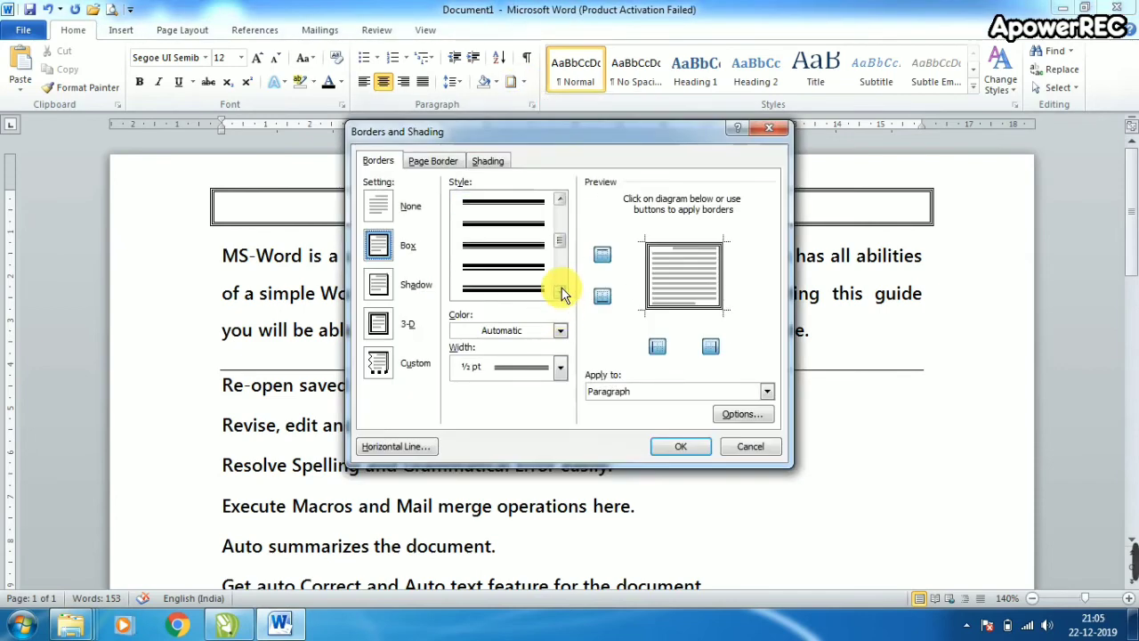
click(532, 292)
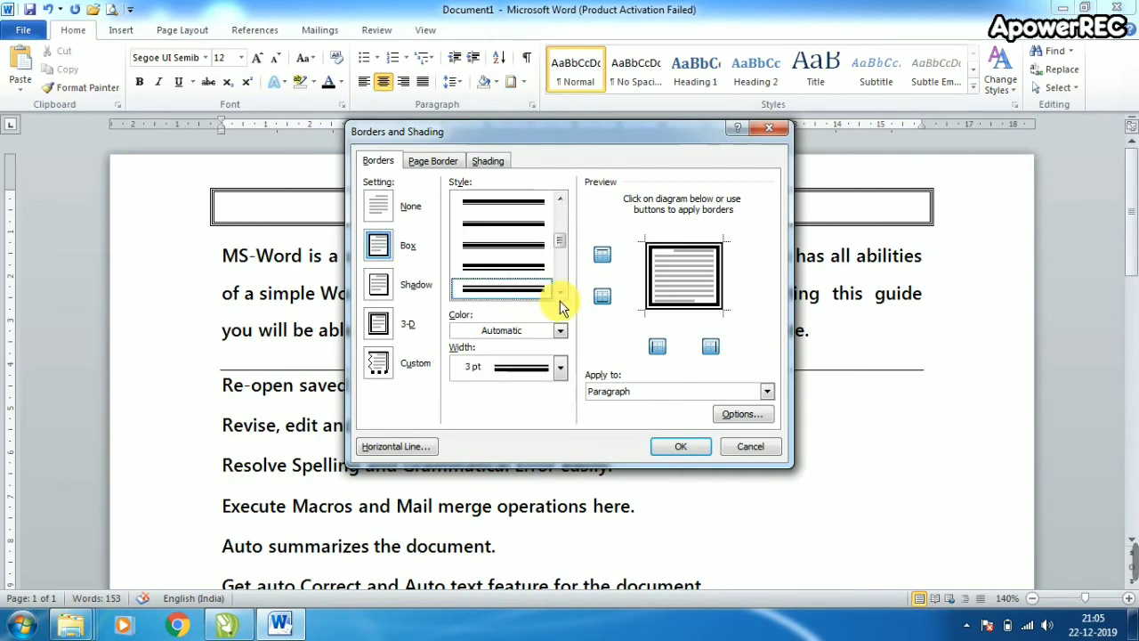
click(508, 332)
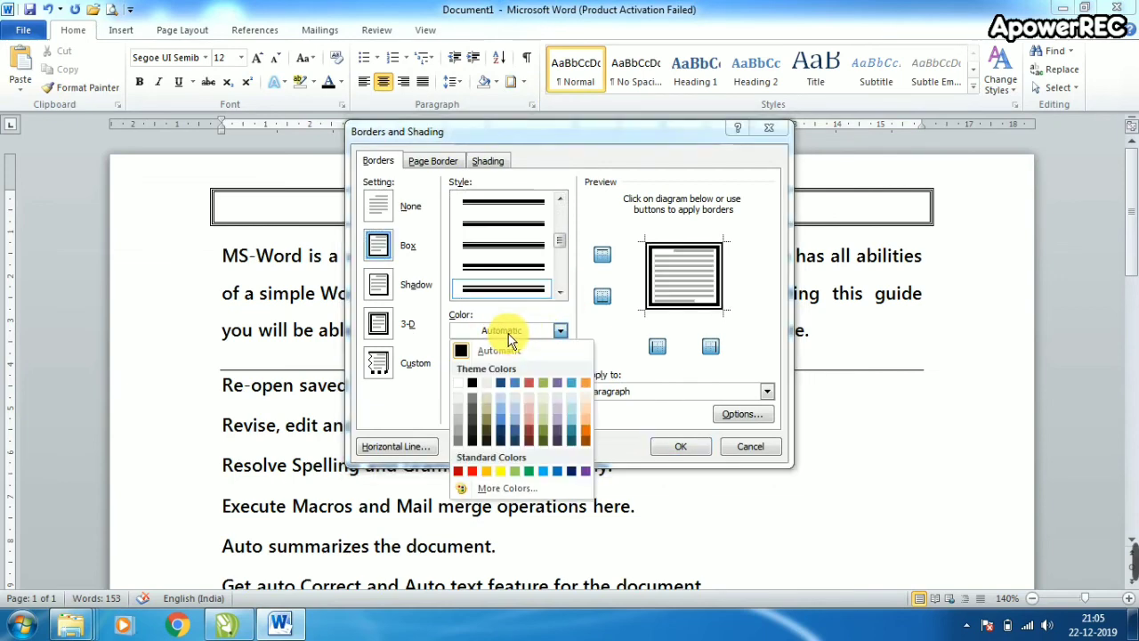
click(471, 470)
click(661, 447)
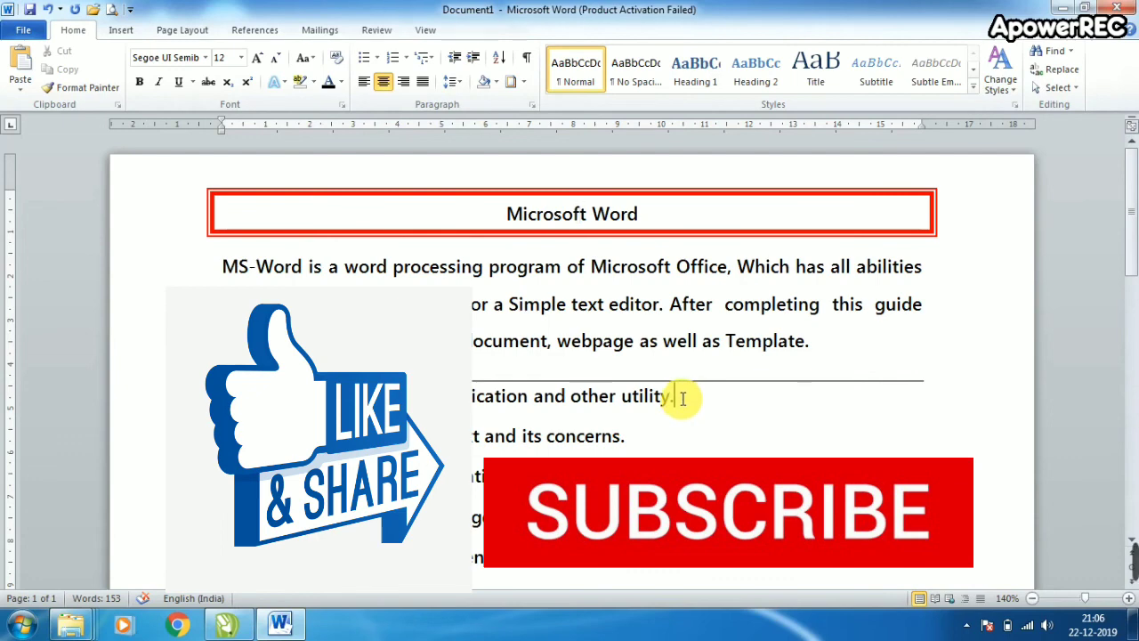
drag(671, 398, 686, 406)
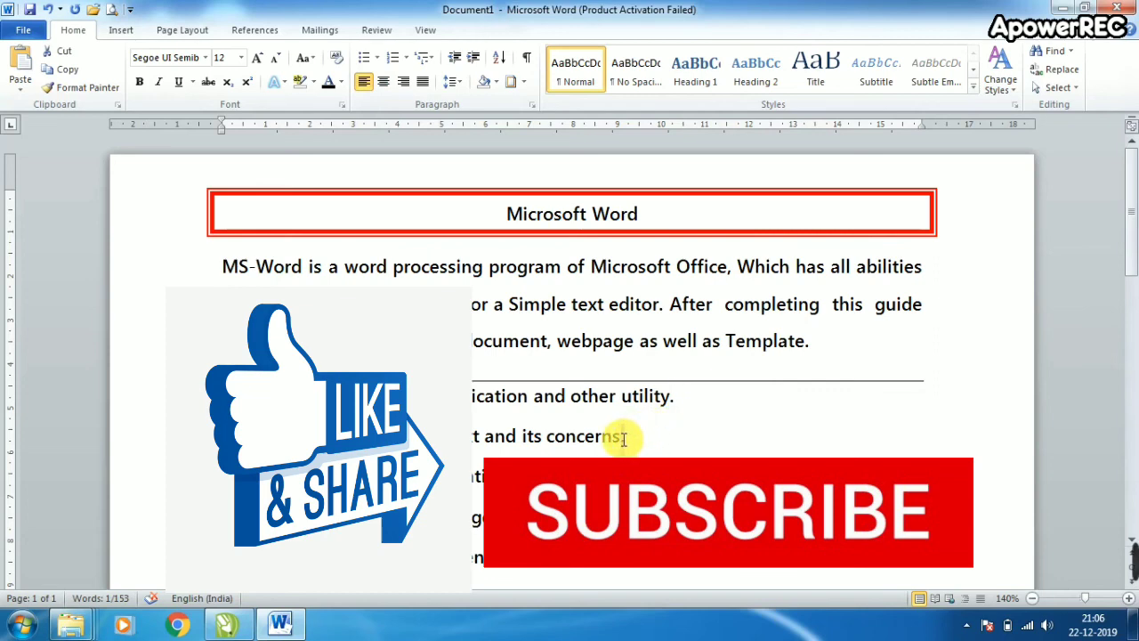
drag(624, 438, 625, 436)
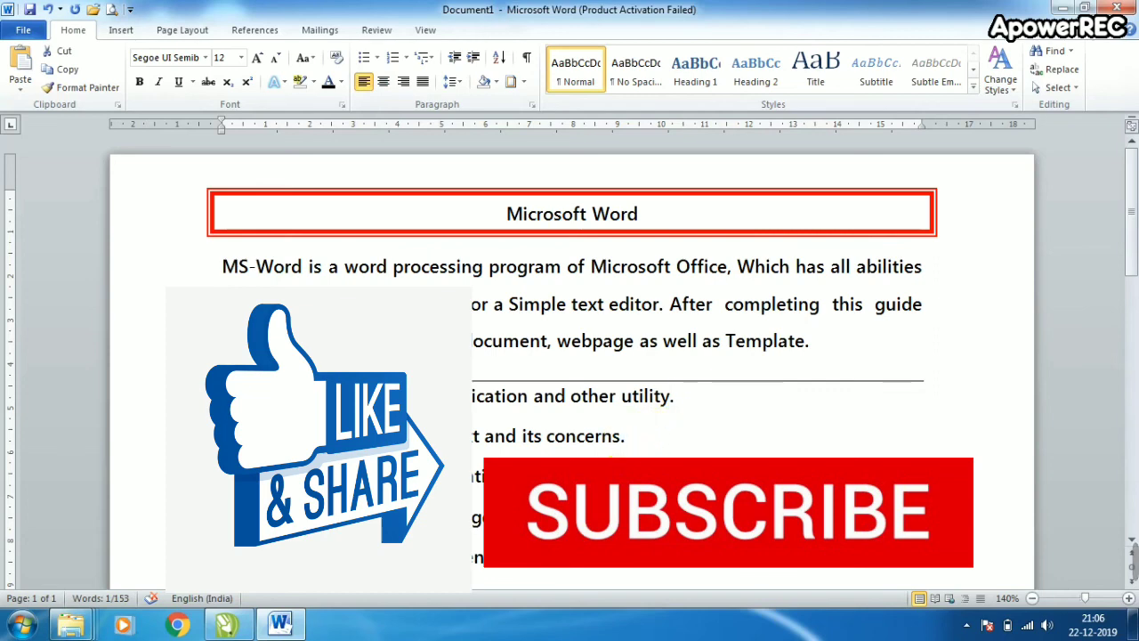